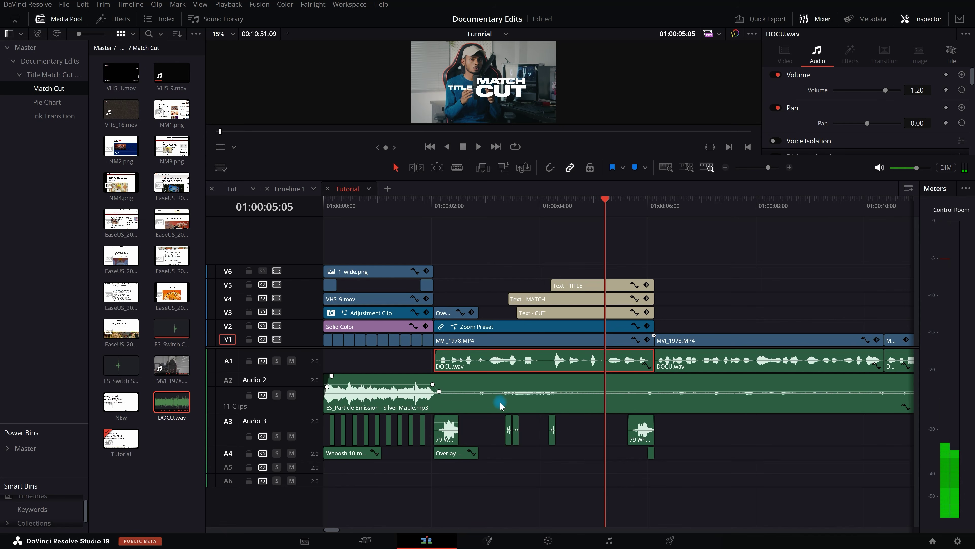
# - Reset the ES_Particle Emission music clip's volume, clearing its volume keyframes, and play the timeline to hear it
pyautogui.hotkey('ctrl', '=')
pyautogui.hotkey('ctrl', '=')
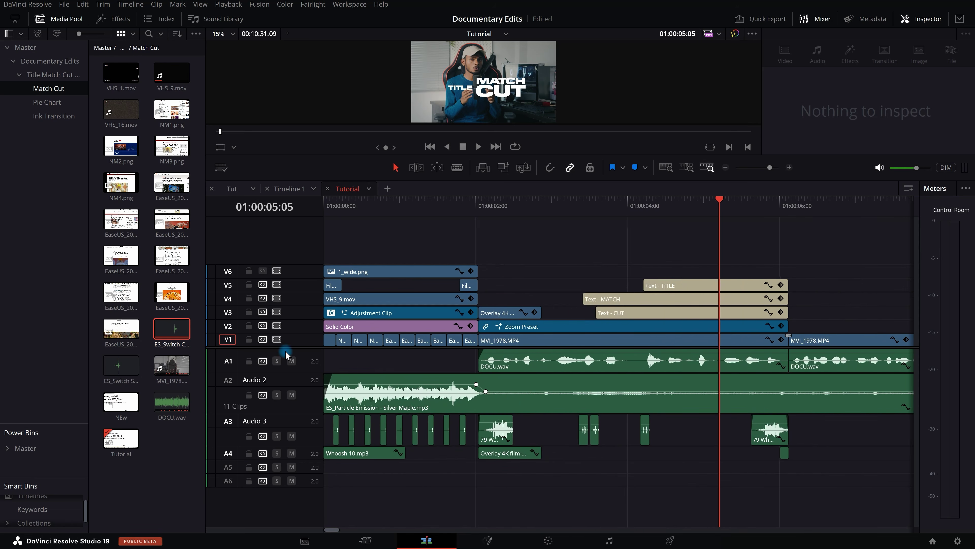
pyautogui.click(503, 407)
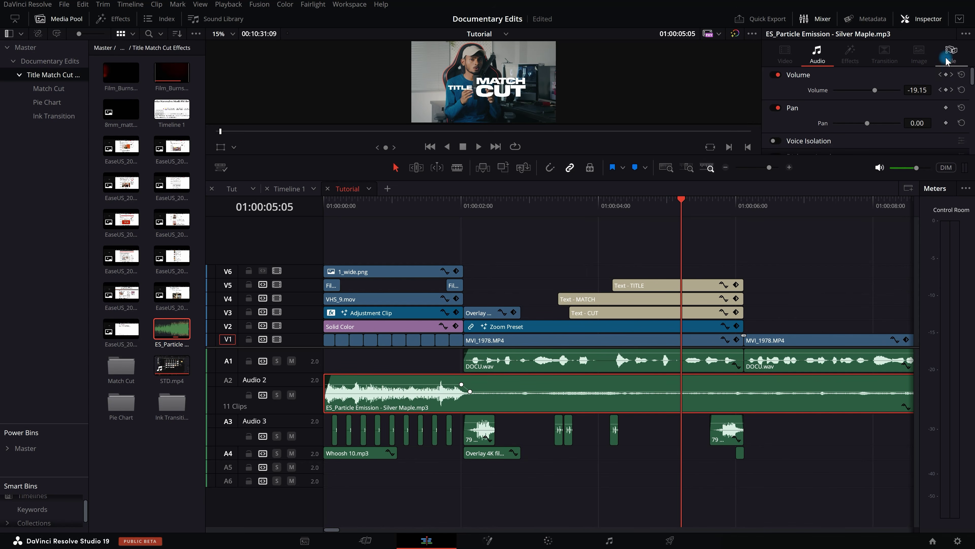
pyautogui.click(962, 75)
pyautogui.scroll(2, 326, 346)
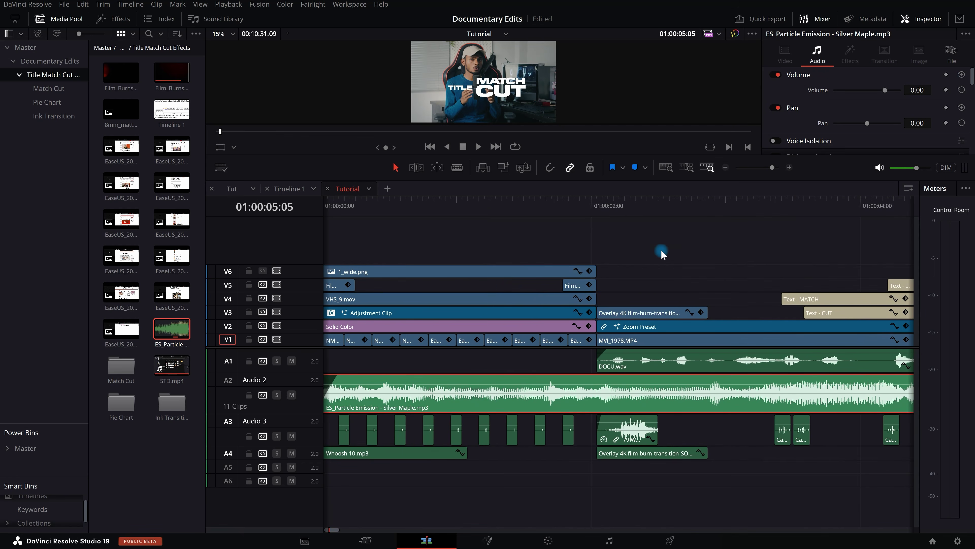
pyautogui.press('space')
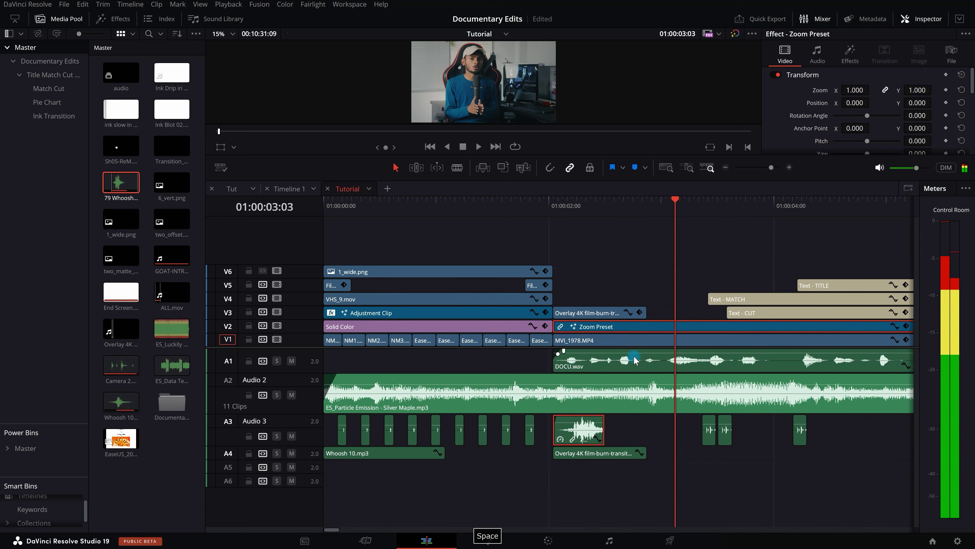
pyautogui.scroll(-1, 650, 363)
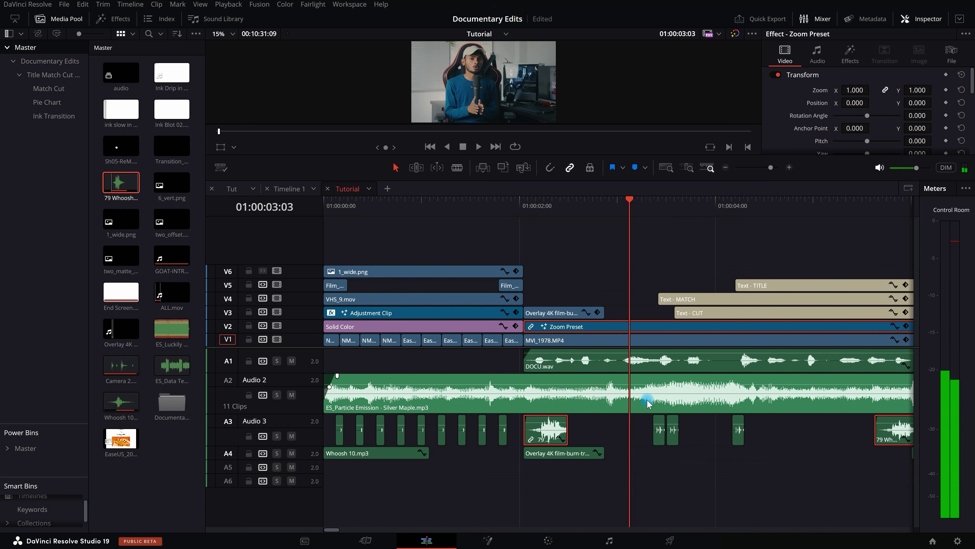
# - Remove the fade-in from the start of the music clip on the Audio 2 track
pyautogui.click(611, 391)
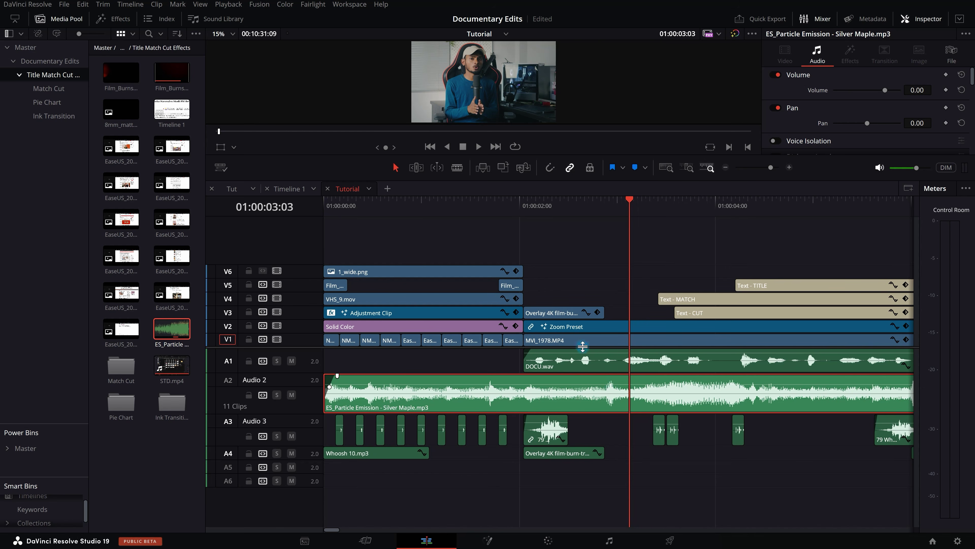
pyautogui.click(413, 200)
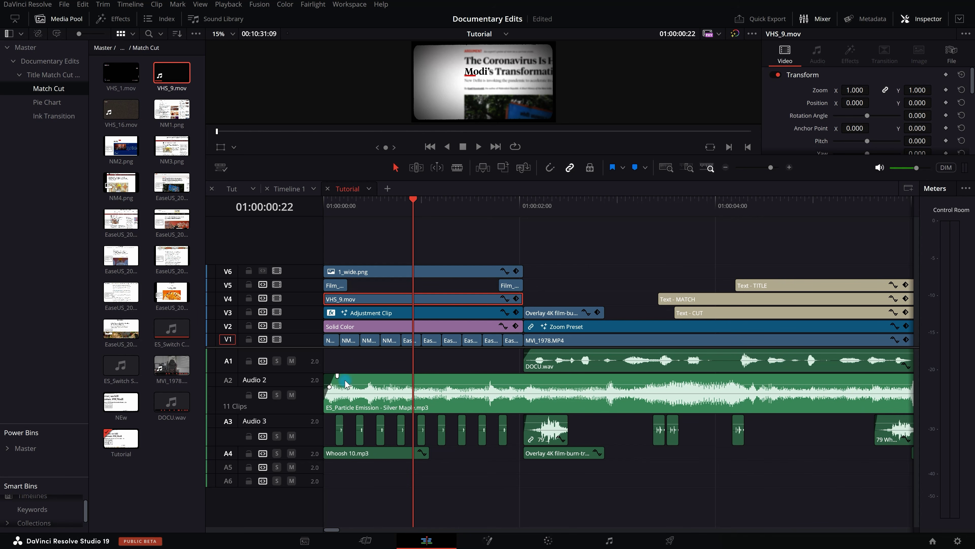
pyautogui.moveTo(337, 377); pyautogui.dragTo(291, 382)
pyautogui.click(533, 405)
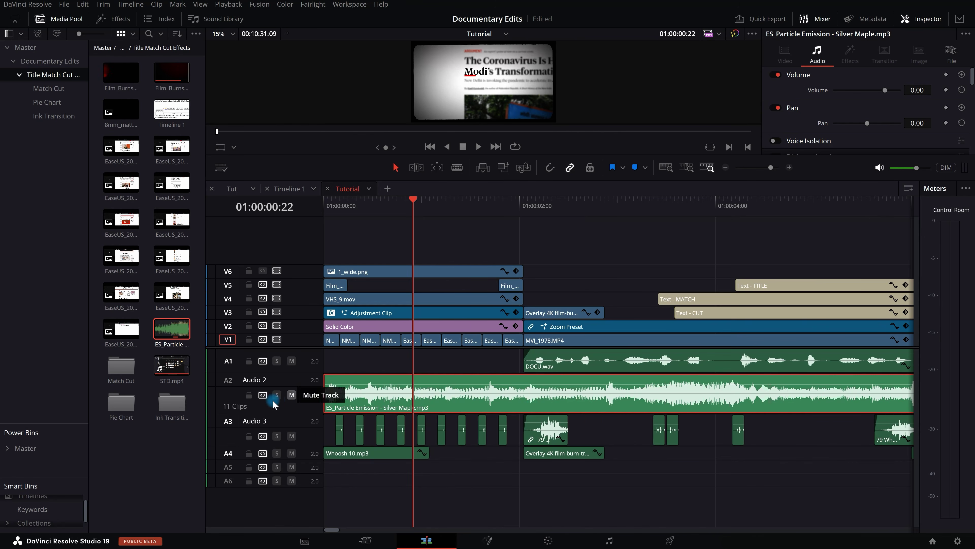
# - Increase the height of the Audio 2 track and look over the timeline's waveform display options
pyautogui.hotkey('ctrl', '=')
pyautogui.hotkey('ctrl', '=')
pyautogui.moveTo(301, 413); pyautogui.dragTo(292, 462)
pyautogui.scroll(3, 274, 439)
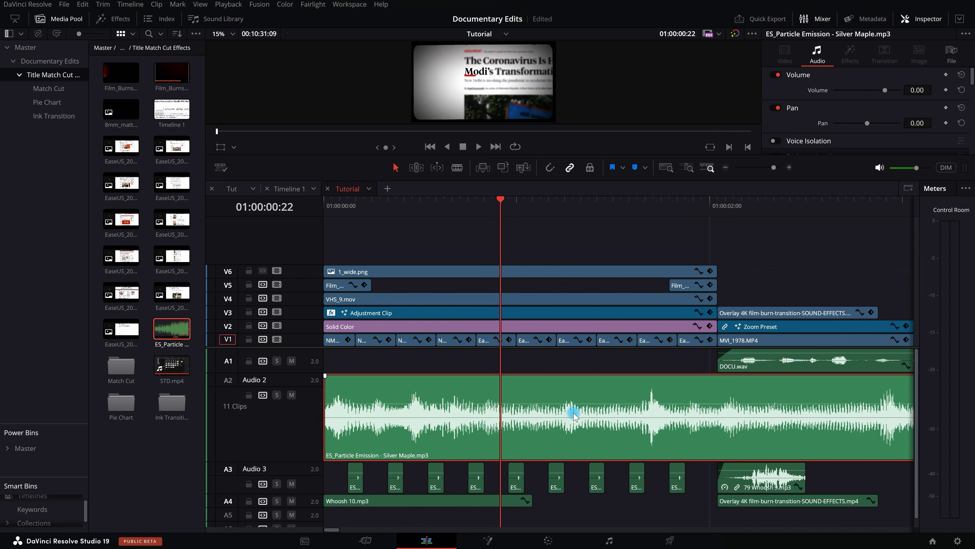
pyautogui.click(221, 168)
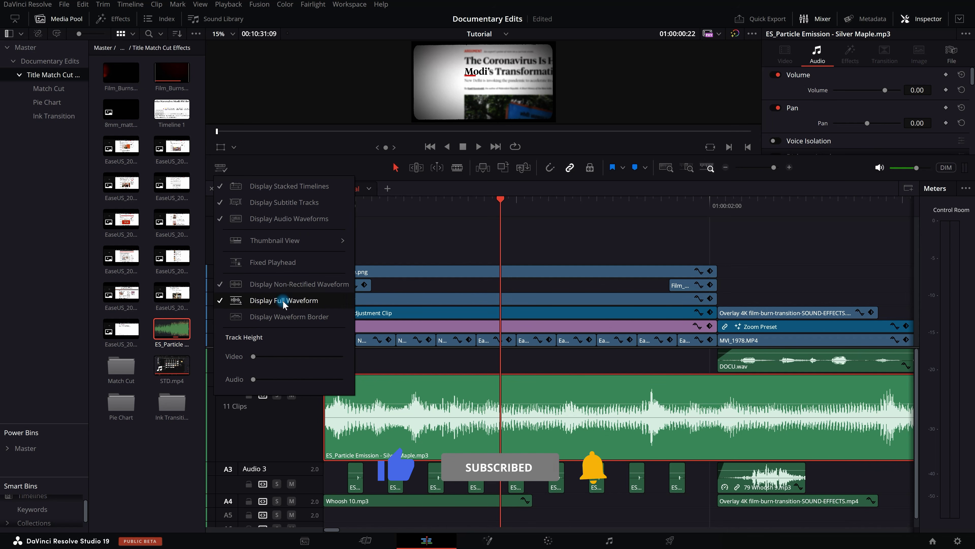
pyautogui.click(595, 437)
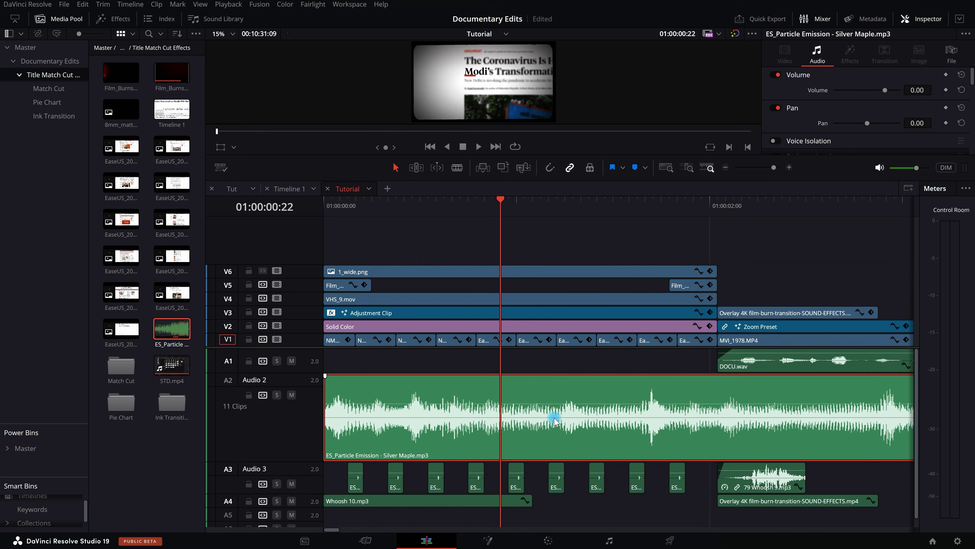
# - Try lowering the music clip's volume to -10.20 dB and raising it to 7.14 dB, and reset it
pyautogui.moveTo(526, 403); pyautogui.dragTo(526, 403)
pyautogui.moveTo(528, 404); pyautogui.dragTo(529, 405)
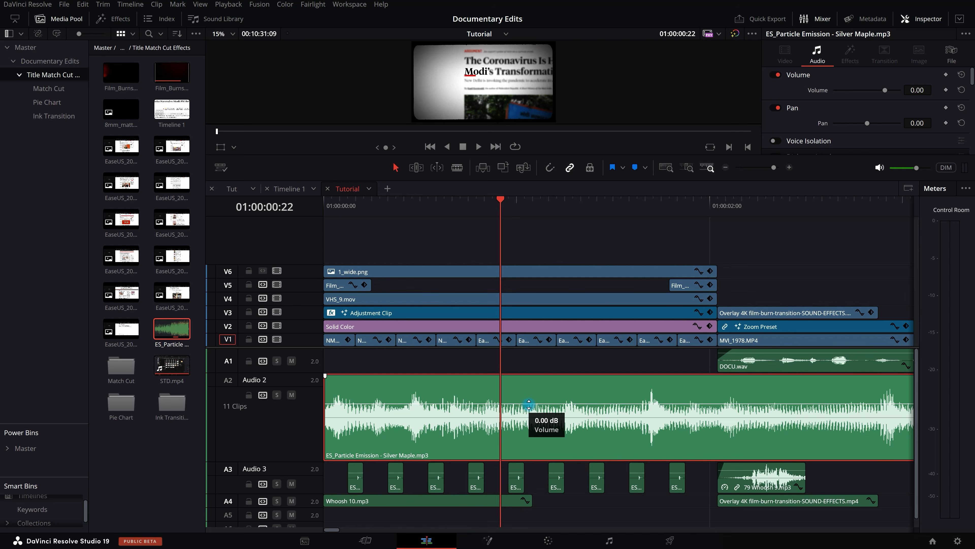
pyautogui.moveTo(529, 405); pyautogui.dragTo(550, 414)
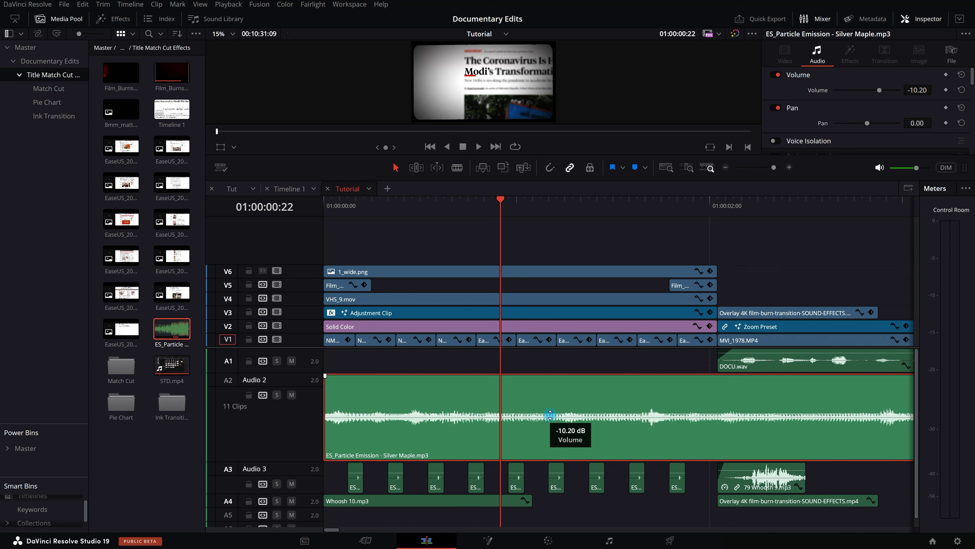
pyautogui.moveTo(550, 414)
pyautogui.mouseDown()
pyautogui.moveTo(554, 401)
pyautogui.moveTo(555, 423)
pyautogui.moveTo(535, 410)
pyautogui.mouseUp()
pyautogui.hotkey('ctrl', 'z')
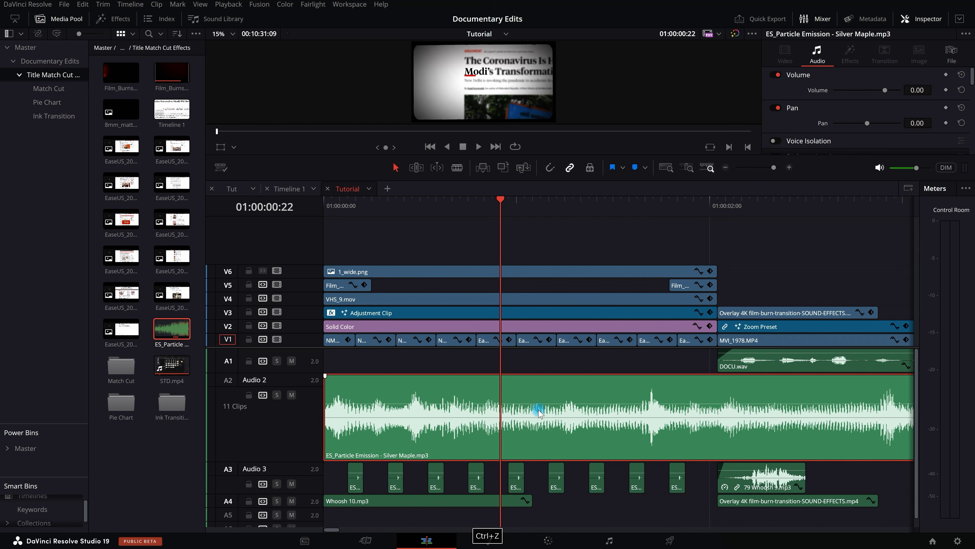
pyautogui.hotkey('ctrl', 'z')
pyautogui.moveTo(552, 404)
pyautogui.mouseDown()
pyautogui.moveTo(555, 441)
pyautogui.moveTo(562, 396)
pyautogui.mouseUp()
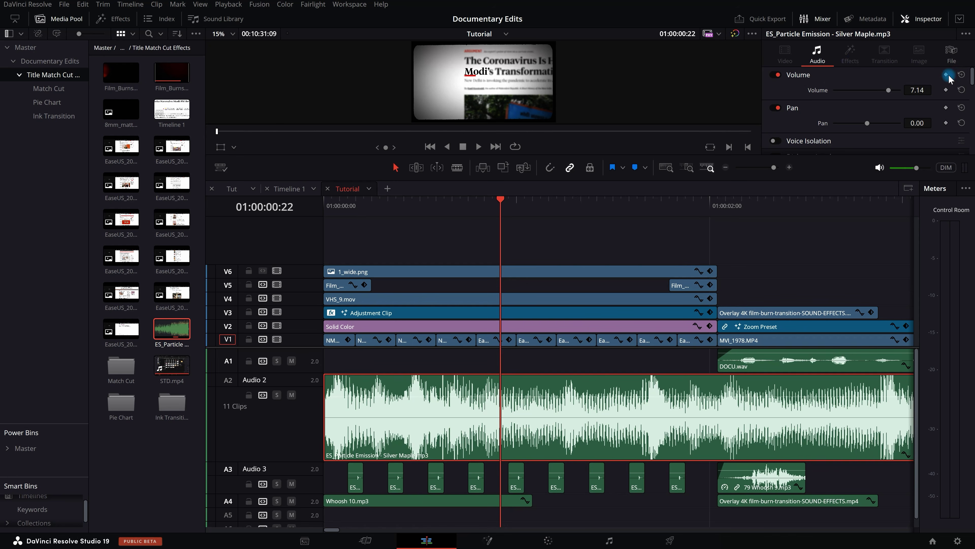
pyautogui.click(962, 75)
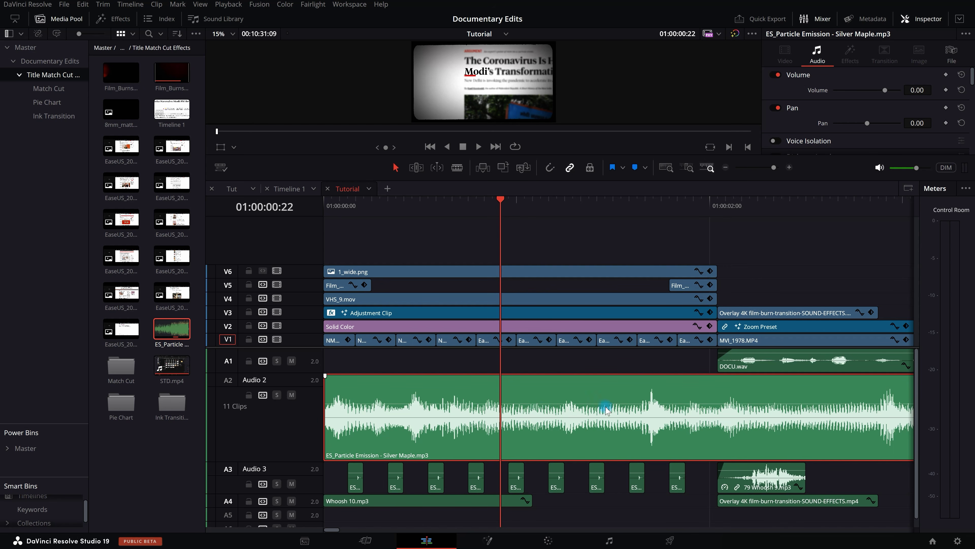
# - Add a volume keyframe to the music clip at 01:00:02:00, just before the cut to the MVI_1978.MP4 talking shot
pyautogui.scroll(-1, 519, 410)
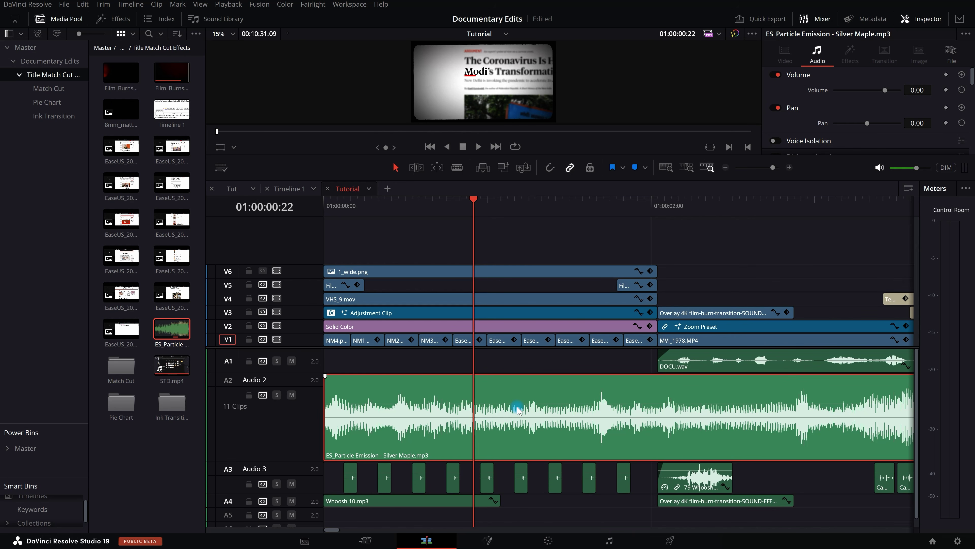
pyautogui.press('q')
pyautogui.scroll(-2, 652, 391)
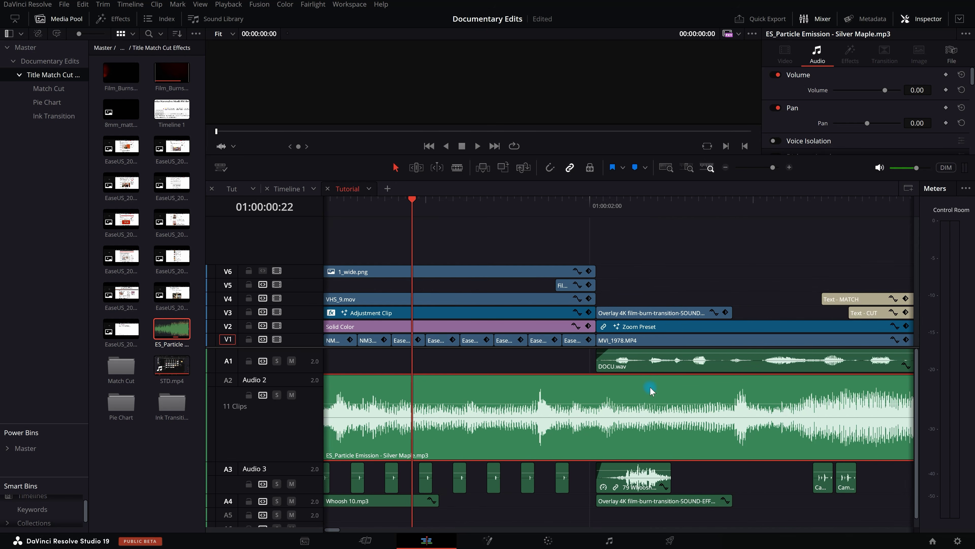
pyautogui.scroll(3, 651, 391)
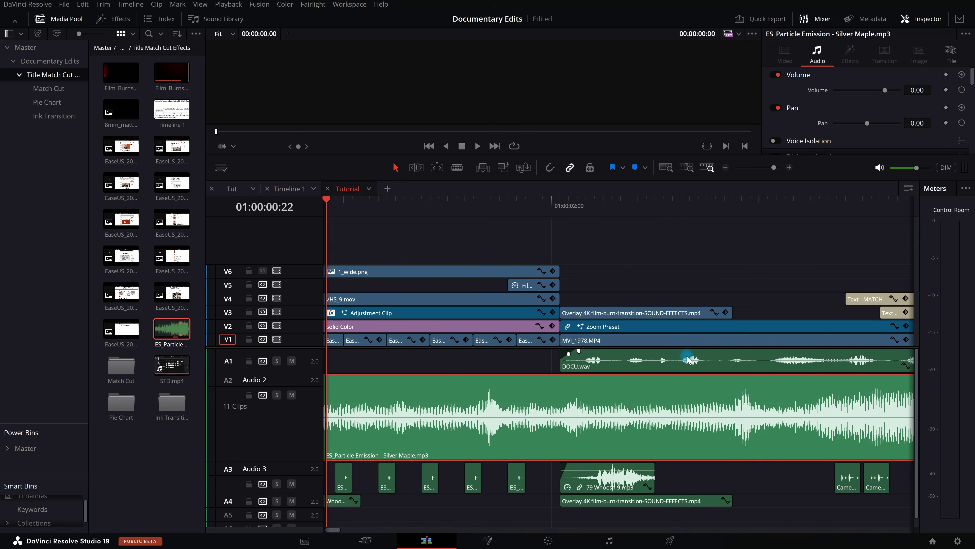
pyautogui.click(473, 213)
pyautogui.press('space')
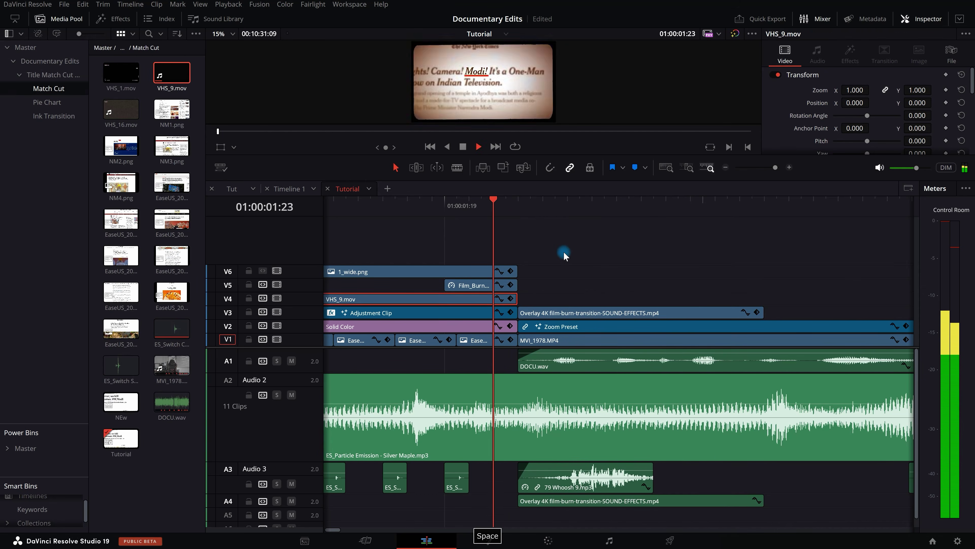
pyautogui.press('space')
pyautogui.click(469, 212)
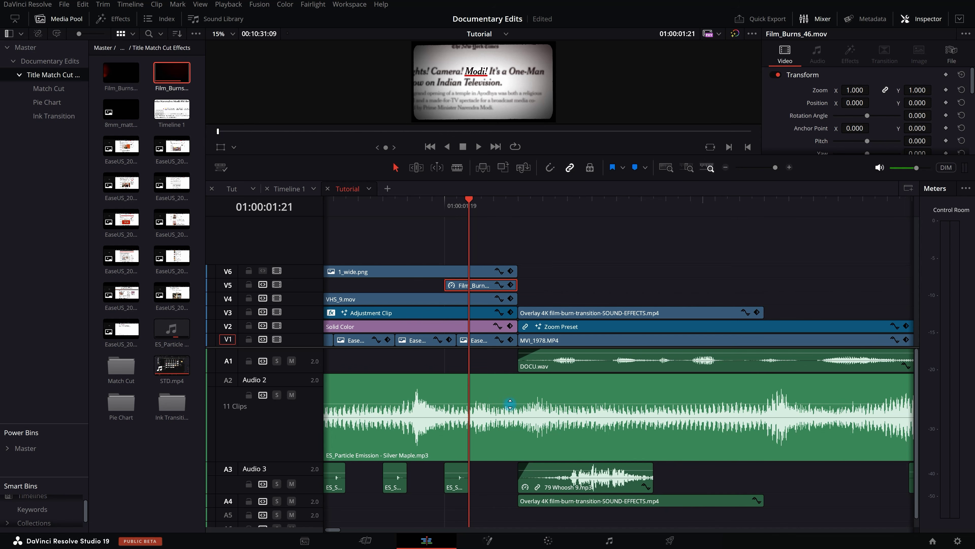
pyautogui.moveTo(470, 208); pyautogui.dragTo(509, 210)
pyautogui.click(531, 399)
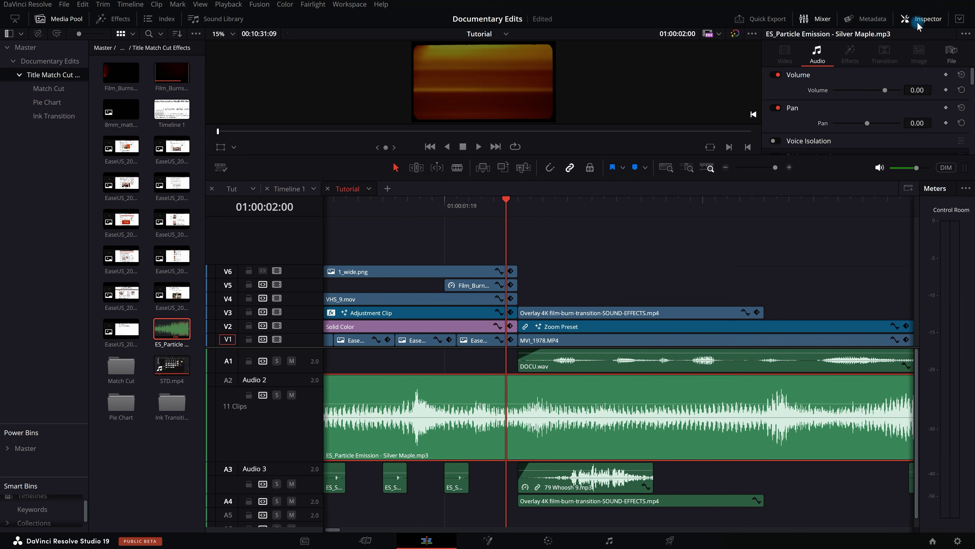
pyautogui.click(946, 90)
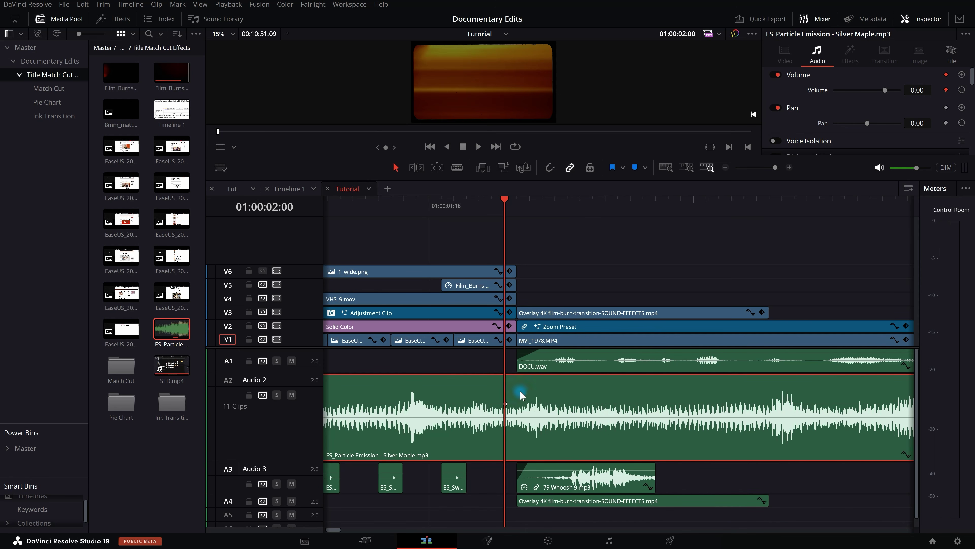
# - Add a second volume keyframe to the music clip at 01:00:02:03 and lower its volume to -25.60 dB
pyautogui.click(504, 197)
pyautogui.click(492, 203)
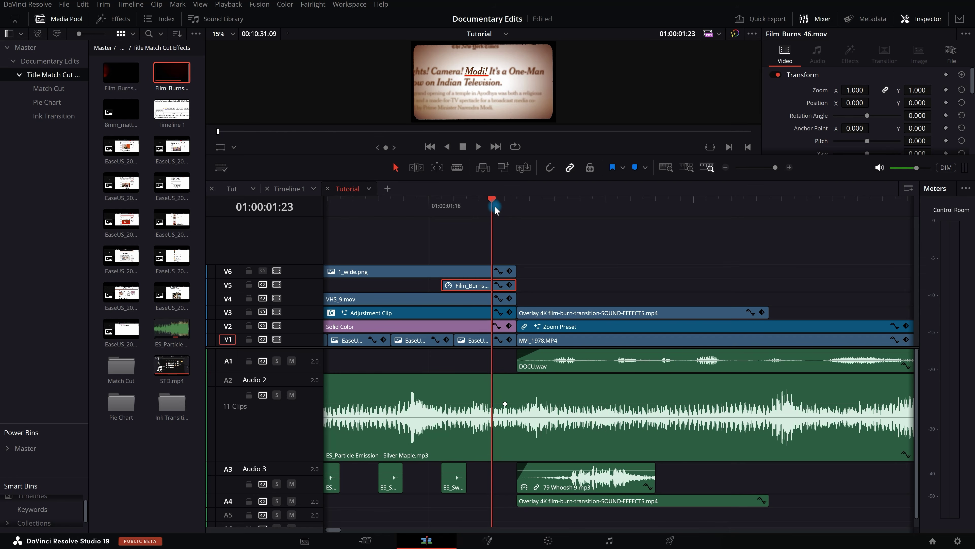
pyautogui.moveTo(490, 203); pyautogui.dragTo(543, 209)
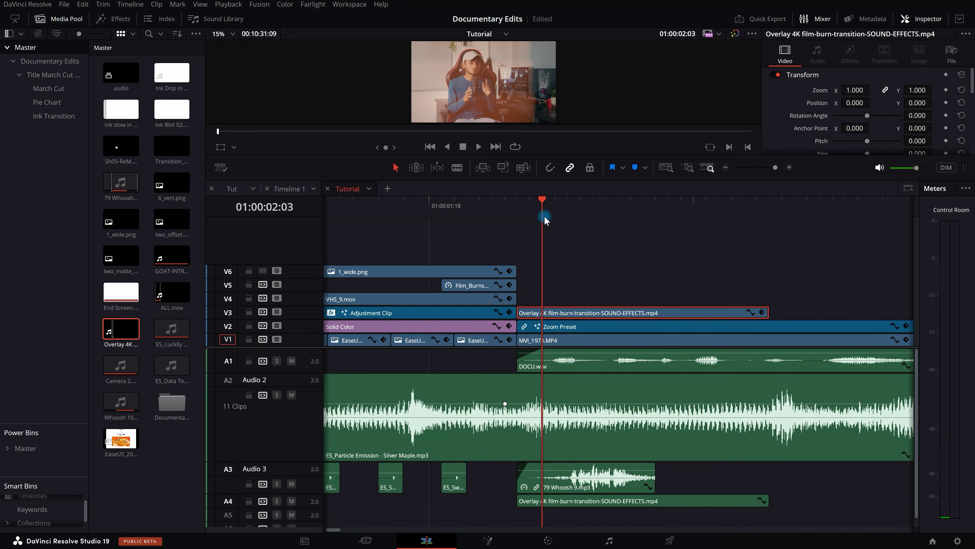
pyautogui.click(566, 382)
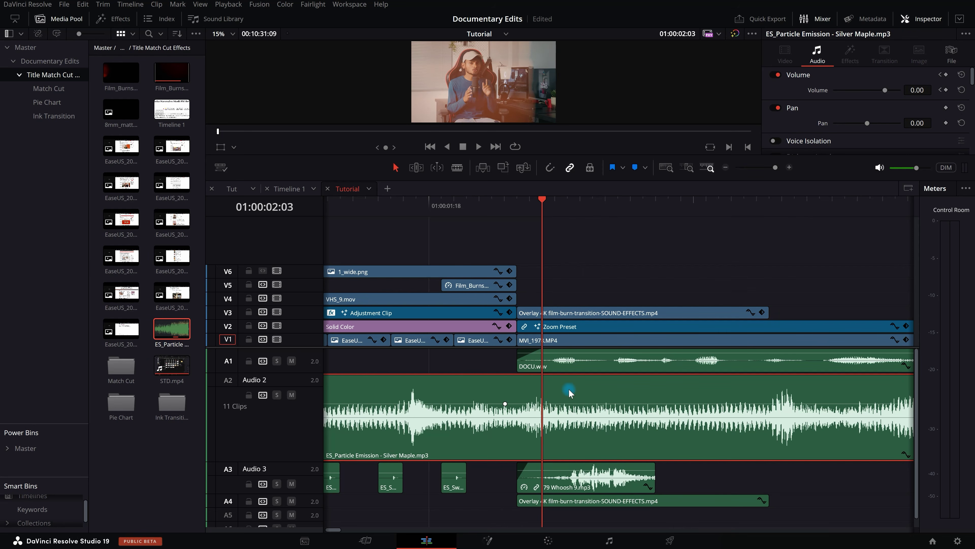
pyautogui.click(945, 91)
pyautogui.moveTo(916, 90); pyautogui.dragTo(850, 100)
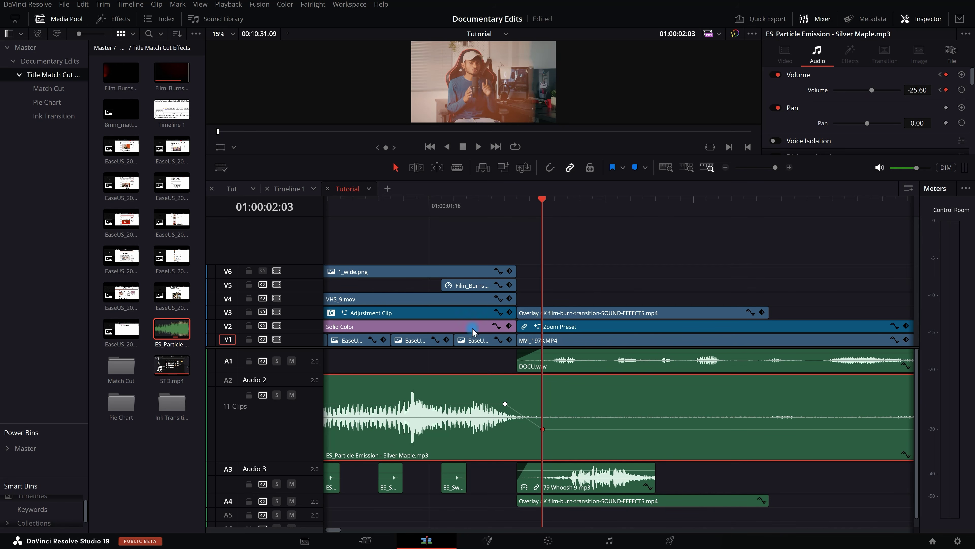
# - Play the timeline from 01:00:01:16 across the cut to check the music's volume drop under the voice
pyautogui.moveTo(535, 212); pyautogui.dragTo(403, 219)
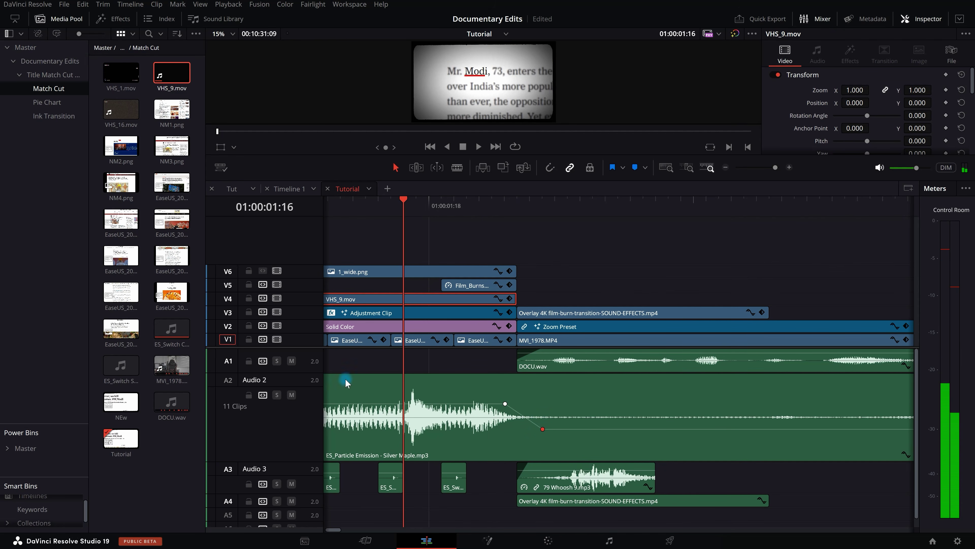
pyautogui.scroll(-3, 580, 423)
pyautogui.press('space')
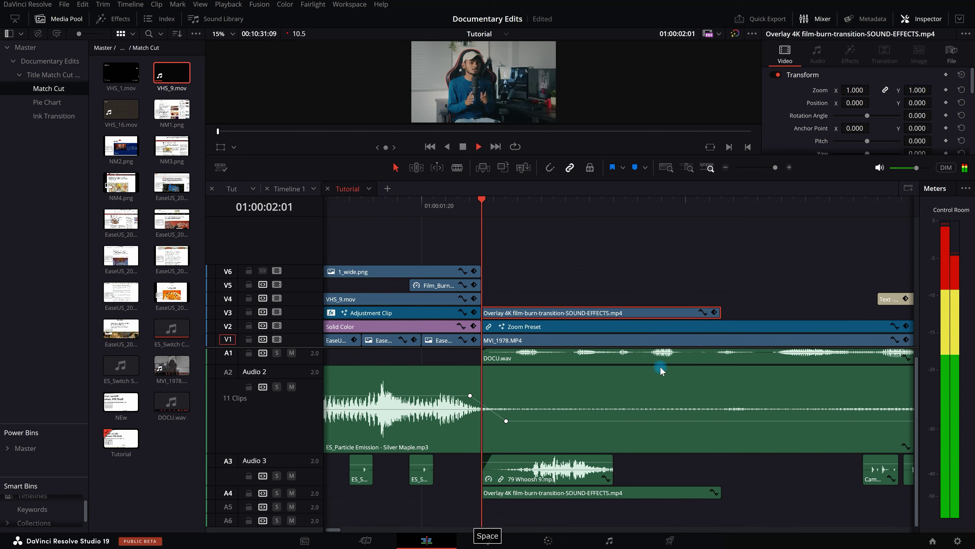
pyautogui.press('space')
pyautogui.scroll(-2, 473, 264)
pyautogui.scroll(-2, 473, 265)
pyautogui.press('space')
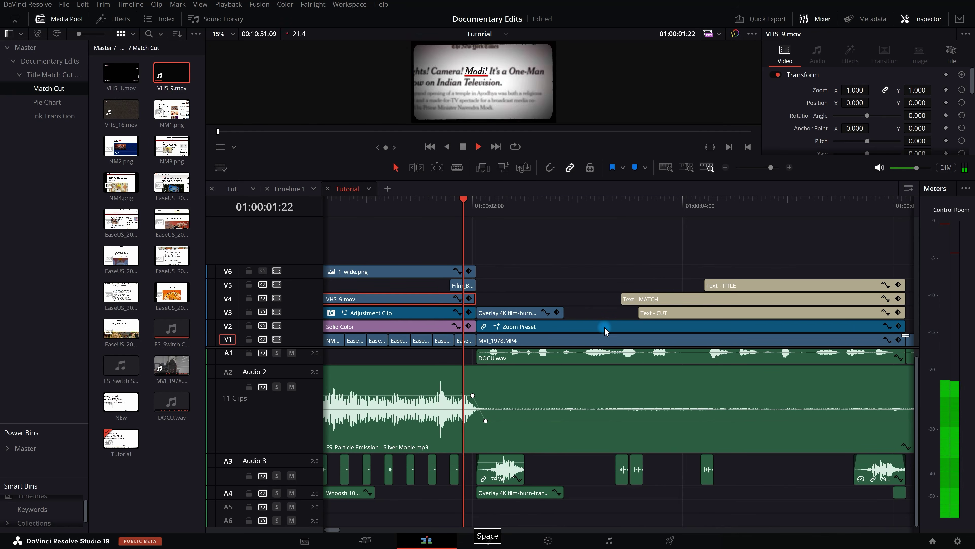
pyautogui.click(605, 328)
pyautogui.press('space')
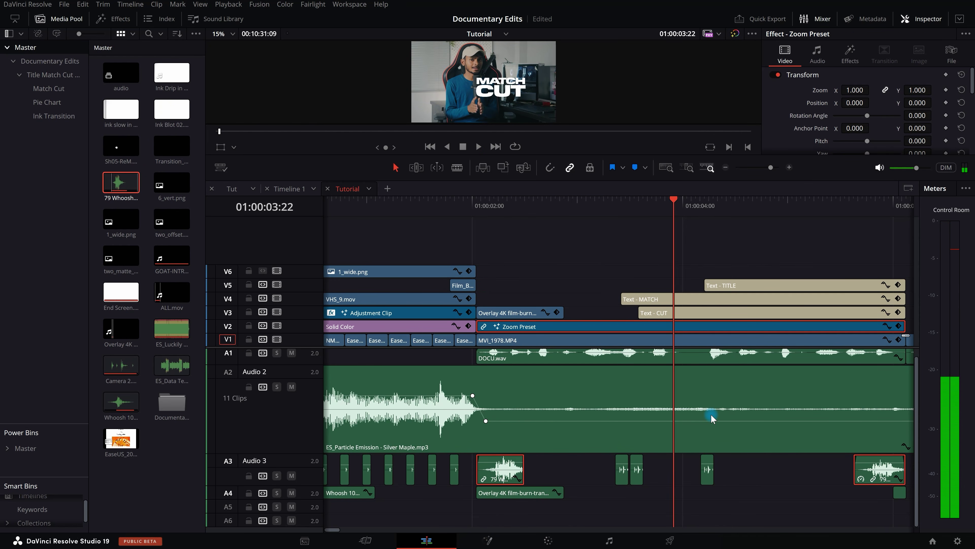
# - Play the talking section from 01:00:02:04 to check the music level, and select the music clip with the playhead at 01:00:01:23
pyautogui.click(670, 415)
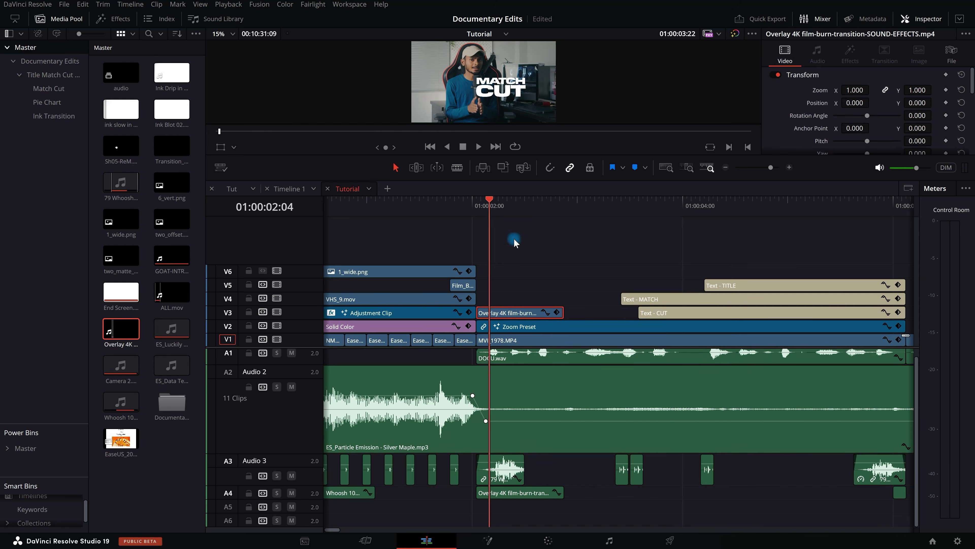
pyautogui.press('space')
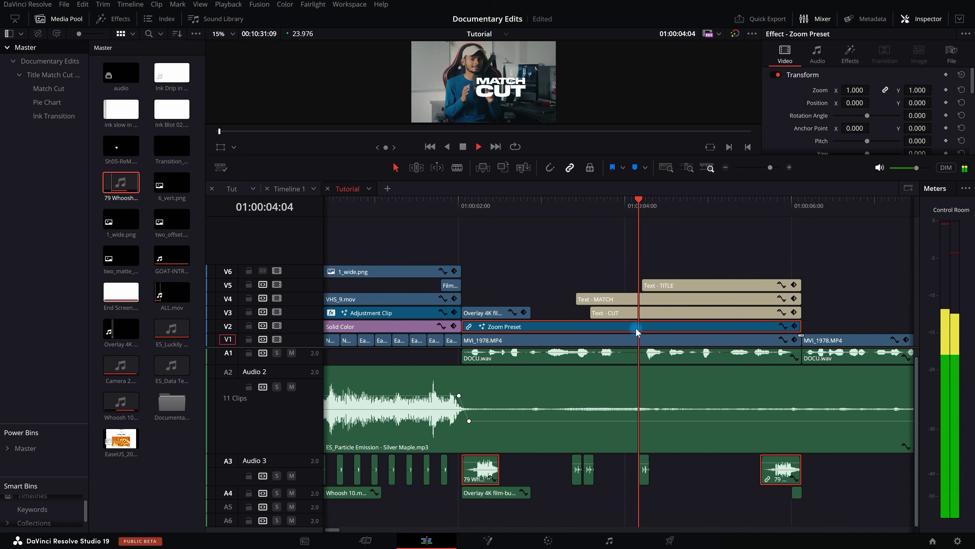
pyautogui.press('space')
pyautogui.scroll(2, 514, 372)
pyautogui.scroll(3, 515, 372)
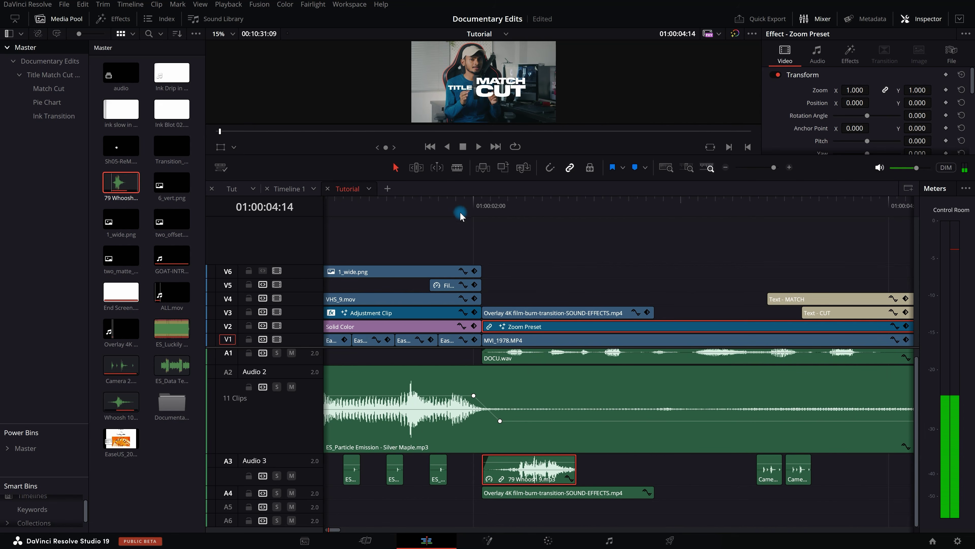
pyautogui.keyDown('alt'); pyautogui.click(466, 285); pyautogui.keyUp('alt')
pyautogui.keyDown('alt'); pyautogui.click(525, 397); pyautogui.keyUp('alt')
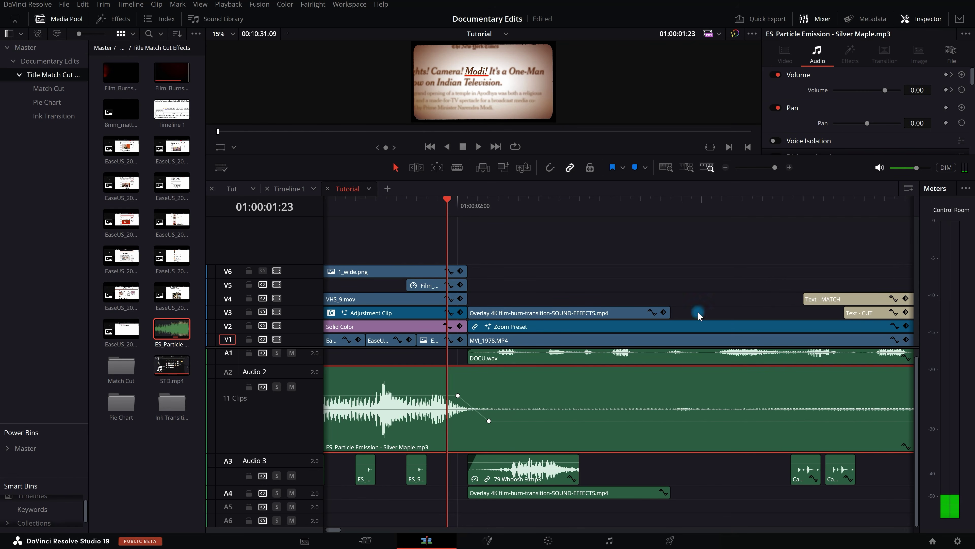
# - Try to shift the music clip's first volume keyframe earlier, and undo the move
pyautogui.scroll(1, 487, 418)
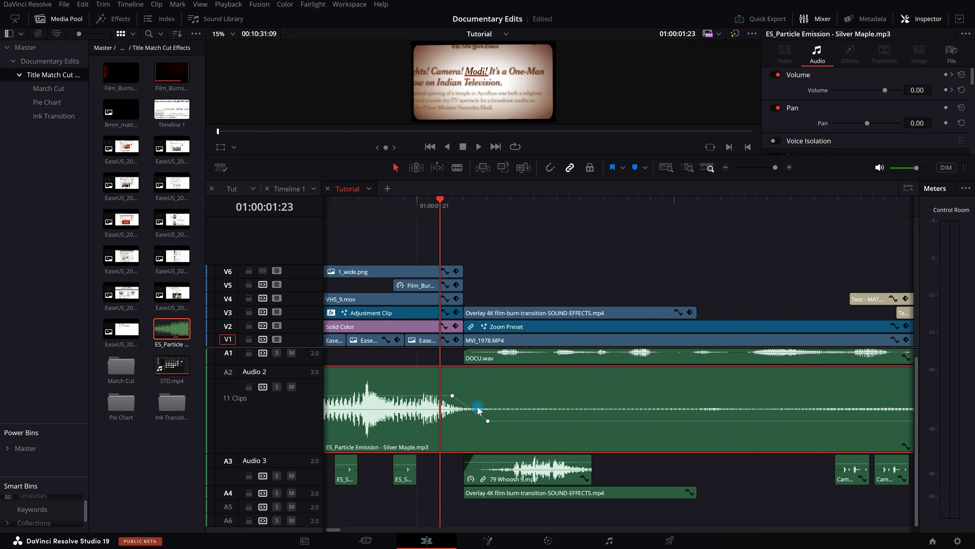
pyautogui.moveTo(455, 395); pyautogui.dragTo(440, 393)
pyautogui.hotkey('ctrl', 'z')
pyautogui.scroll(-2, 678, 411)
pyautogui.scroll(3, 473, 411)
pyautogui.scroll(-1, 346, 414)
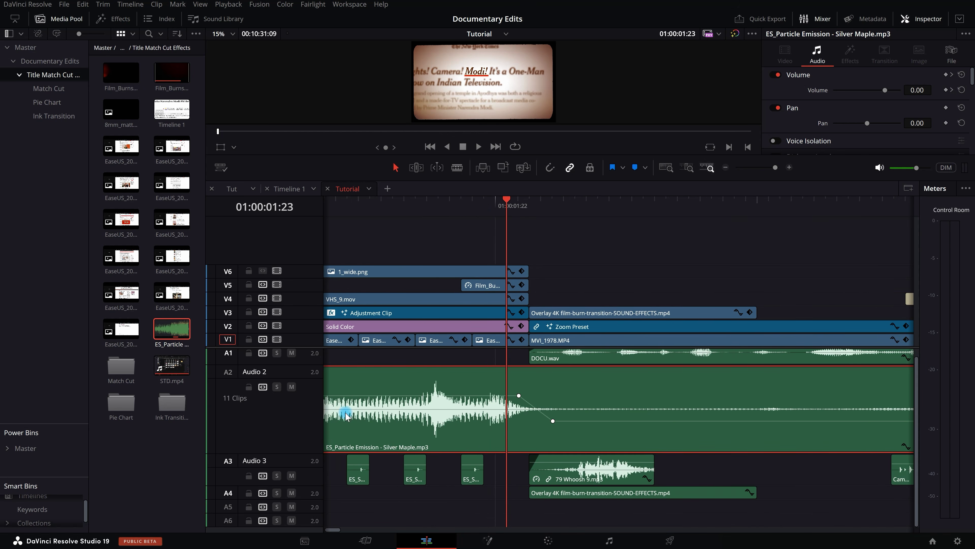
pyautogui.scroll(-2, 346, 415)
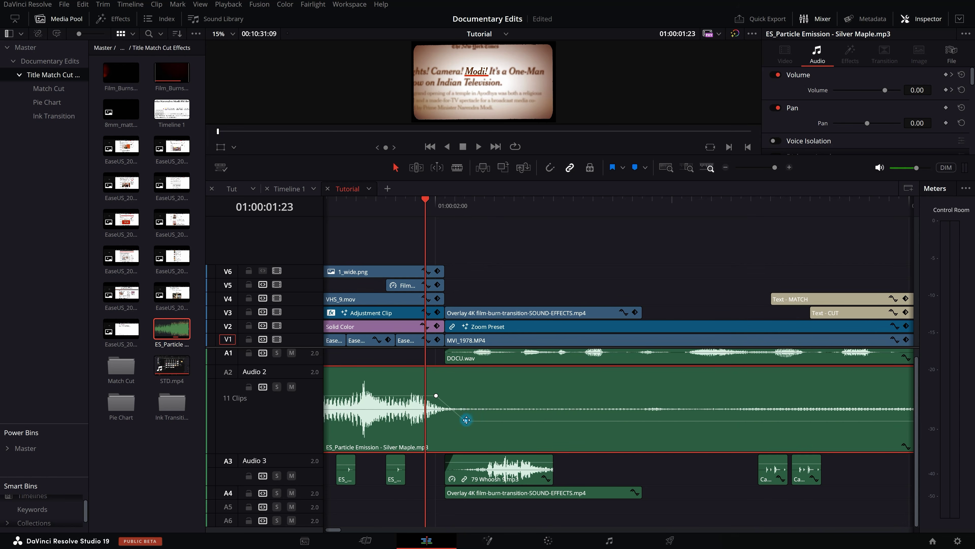
# - Lengthen the music's fade by moving its second volume keyframe from 01:00:02:03 to 01:00:02:15 at the same level
pyautogui.click(465, 219)
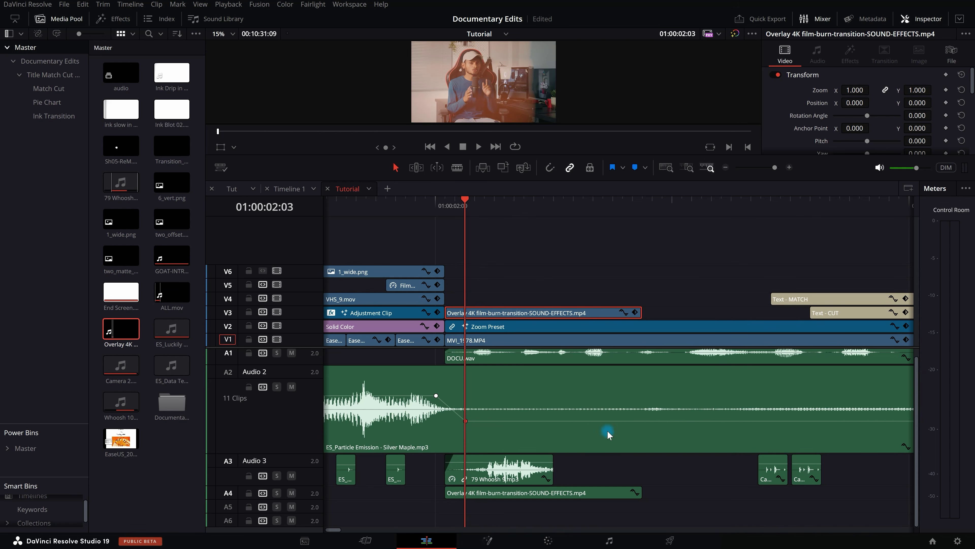
pyautogui.click(466, 420)
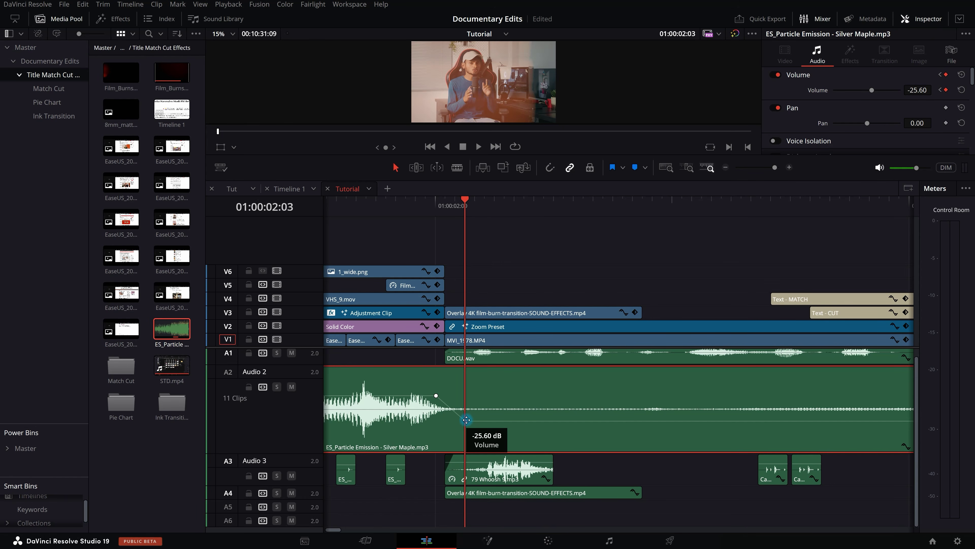
pyautogui.moveTo(466, 419); pyautogui.dragTo(580, 420)
pyautogui.hotkey('ctrl', 'z')
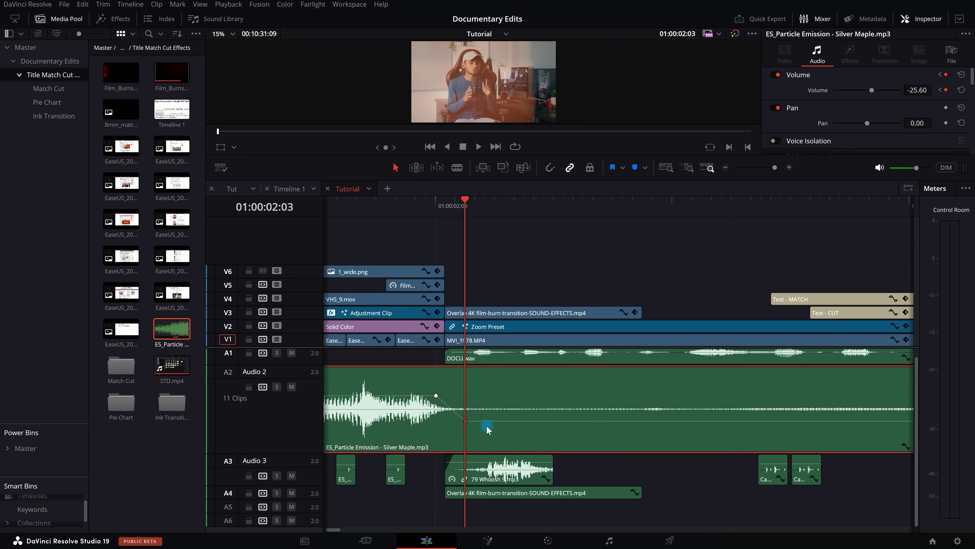
pyautogui.moveTo(467, 420); pyautogui.dragTo(584, 420)
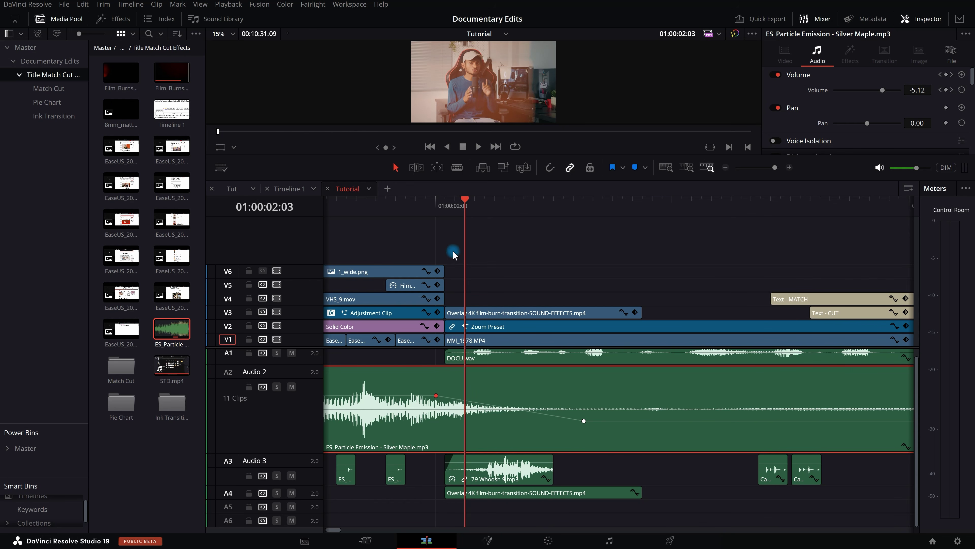
# - Play the timeline from 01:00:01:15 across the cut to check the longer music fade into the voiceover
pyautogui.click(435, 212)
pyautogui.click(450, 229)
pyautogui.hscroll(1, 376, 371)
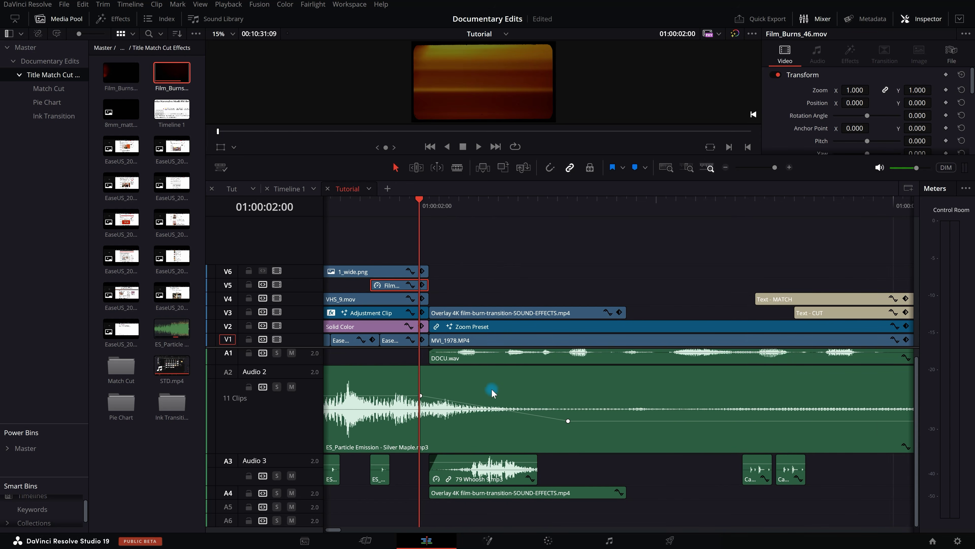
pyautogui.click(505, 380)
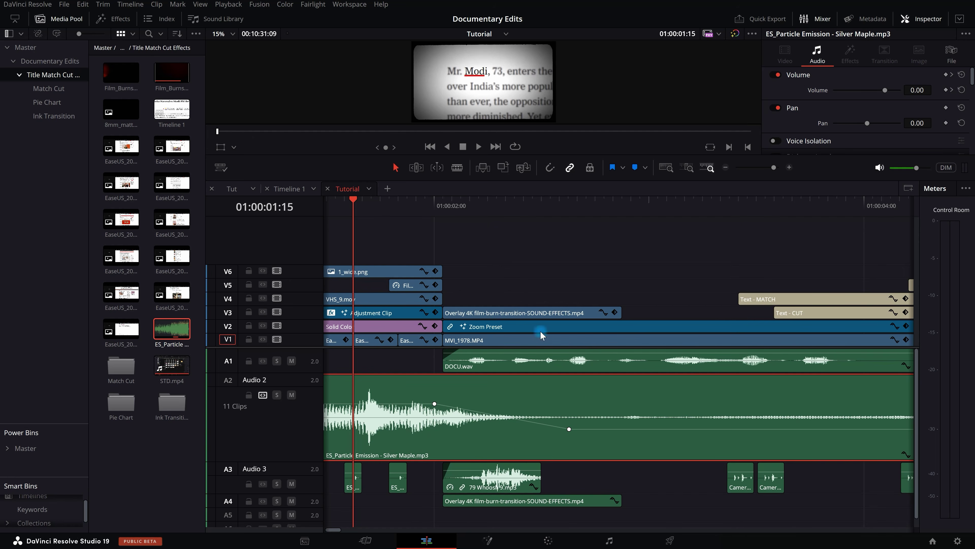
pyautogui.press('space')
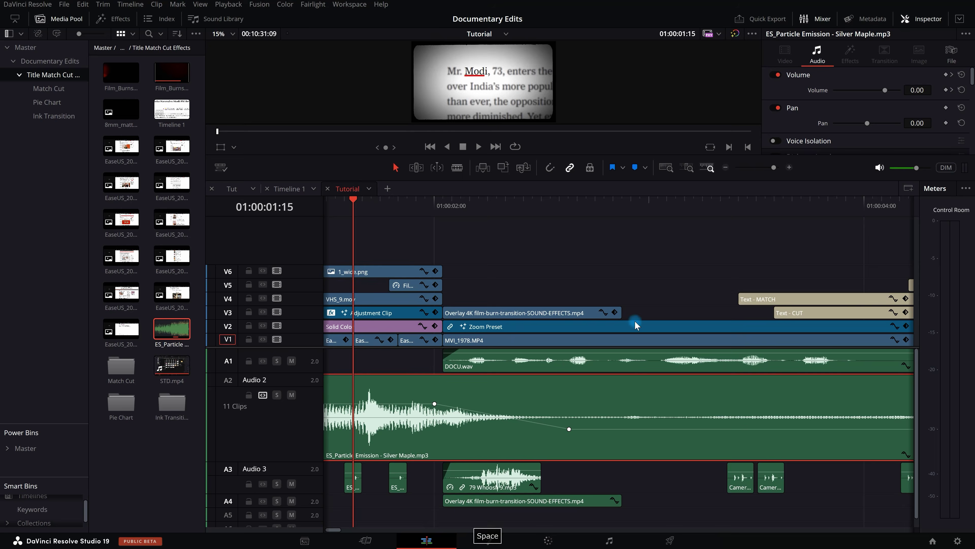
pyautogui.press('space')
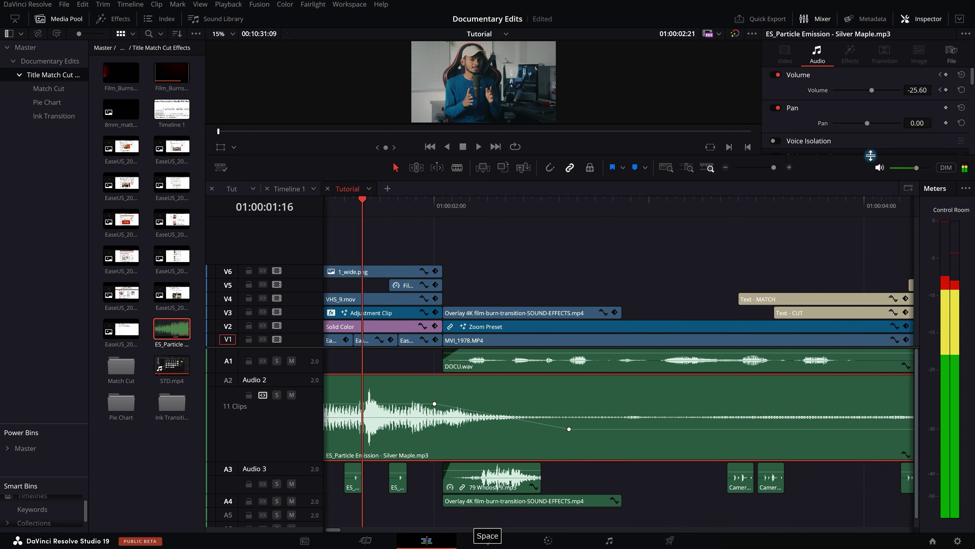
pyautogui.press('space')
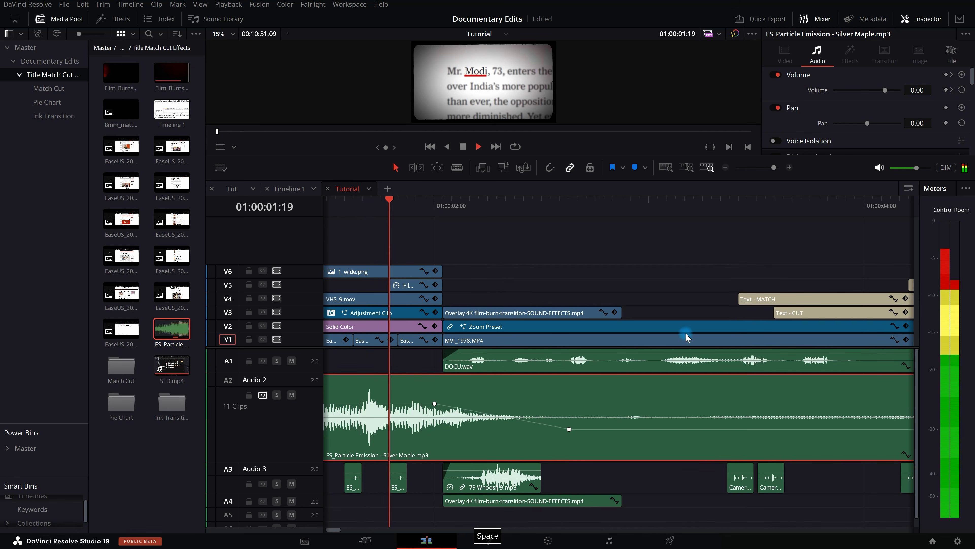
# - Place the playhead on the music clip's second volume keyframe at 01:00:02:15 to examine its volume value
pyautogui.moveTo(438, 209)
pyautogui.mouseDown()
pyautogui.moveTo(488, 213)
pyautogui.moveTo(488, 252)
pyautogui.moveTo(506, 215)
pyautogui.moveTo(569, 219)
pyautogui.mouseUp()
pyautogui.click(917, 108)
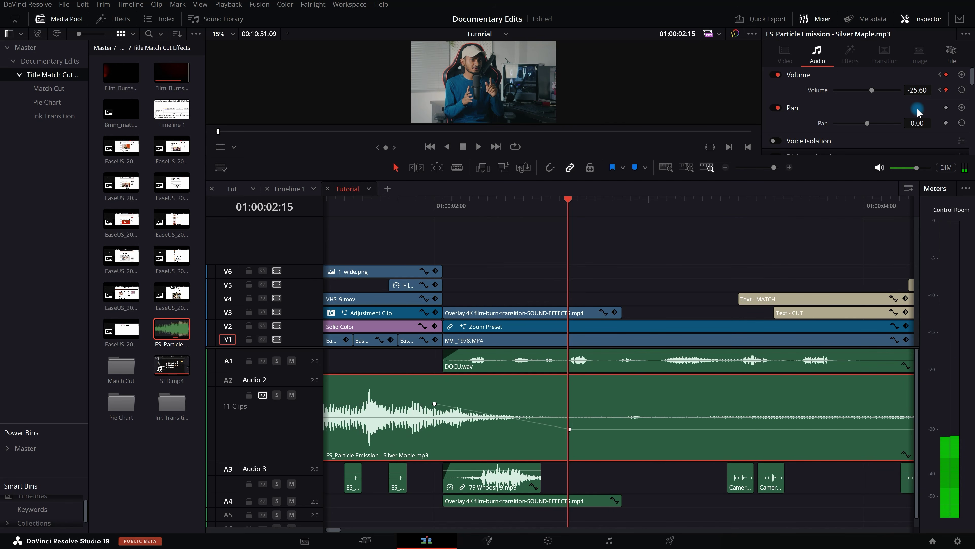
pyautogui.click(570, 428)
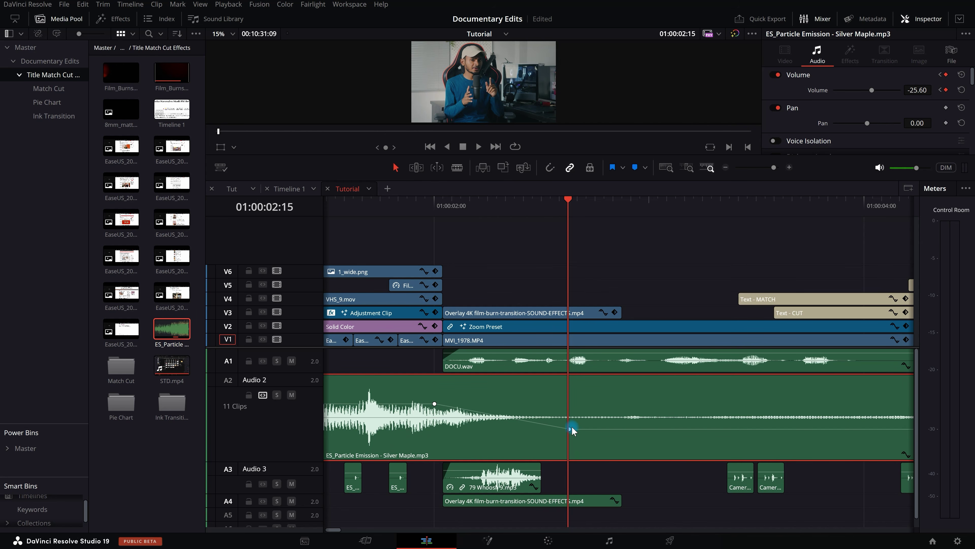
# - Delete both volume keyframes from the music clip on Audio 2
pyautogui.scroll(-3, 344, 373)
pyautogui.scroll(1, 461, 421)
pyautogui.click(423, 404)
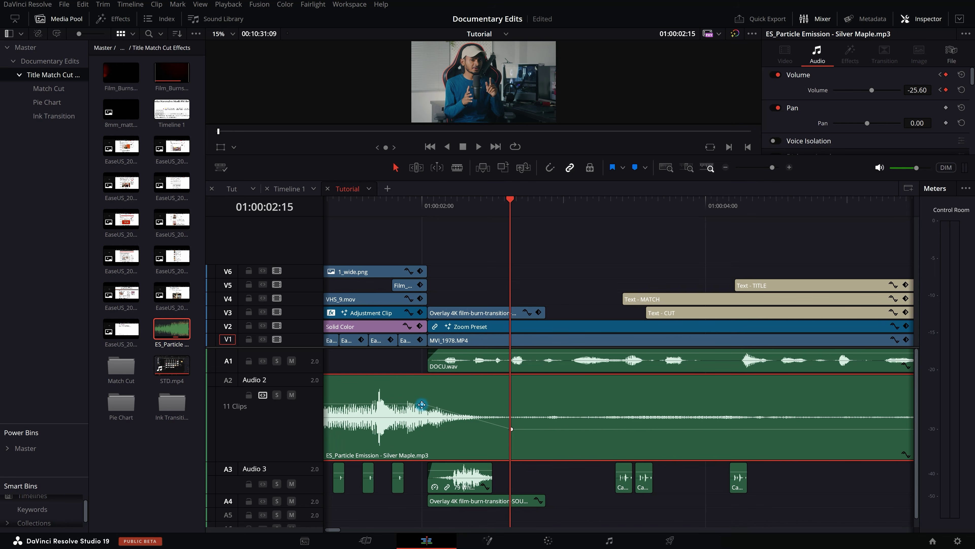
pyautogui.click(564, 468)
pyautogui.press('Delete')
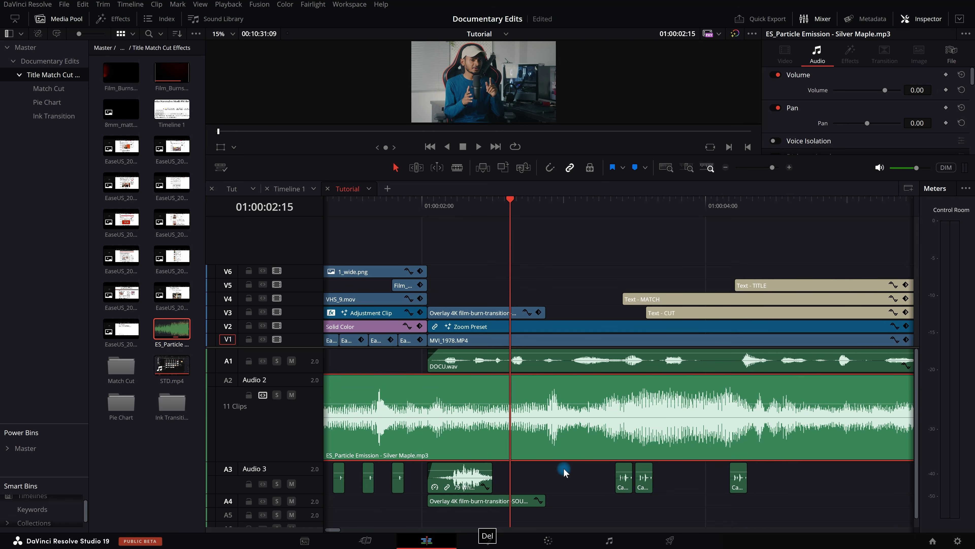
# - Add a volume keyframe directly on the music clip's volume line at 01:00:02:00, just before the talking shot
pyautogui.click(535, 397)
pyautogui.scroll(2, 422, 419)
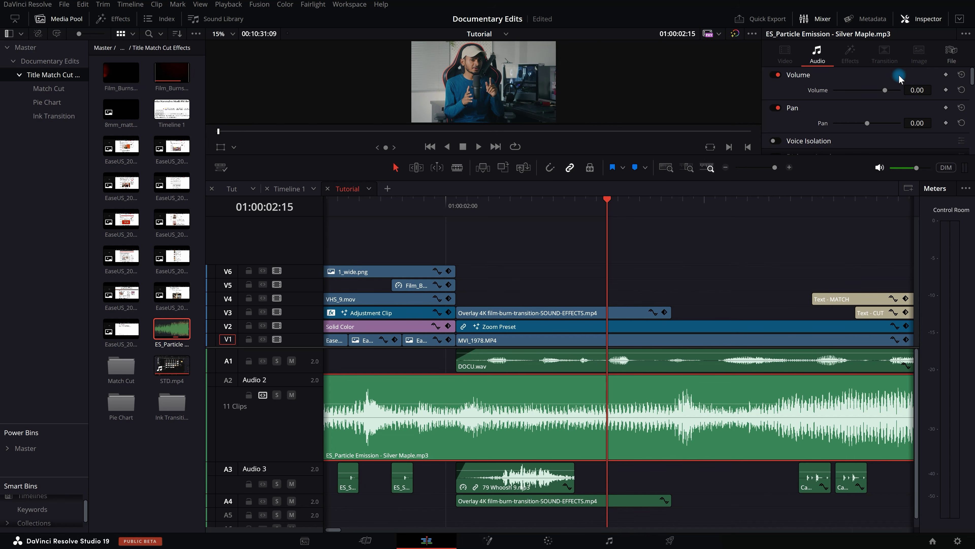
pyautogui.click(381, 204)
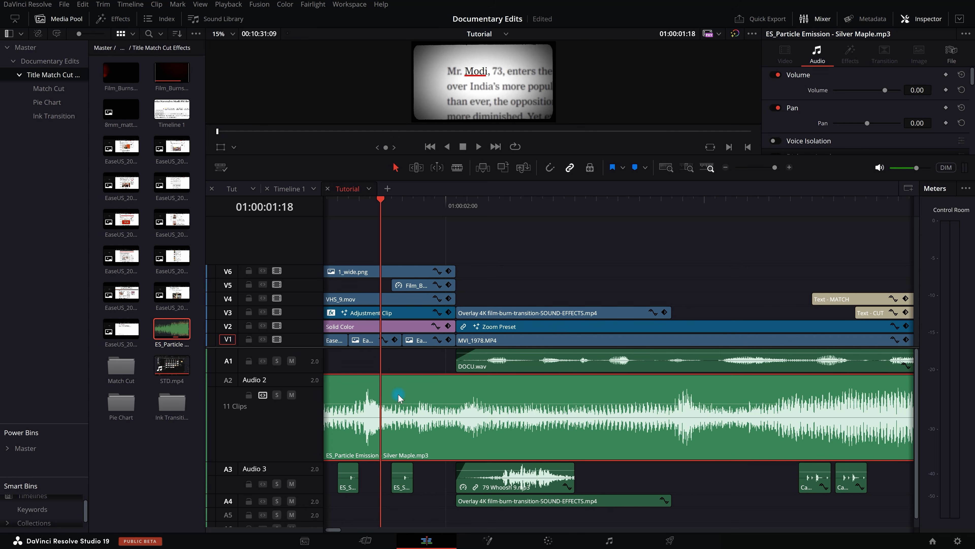
pyautogui.click(403, 202)
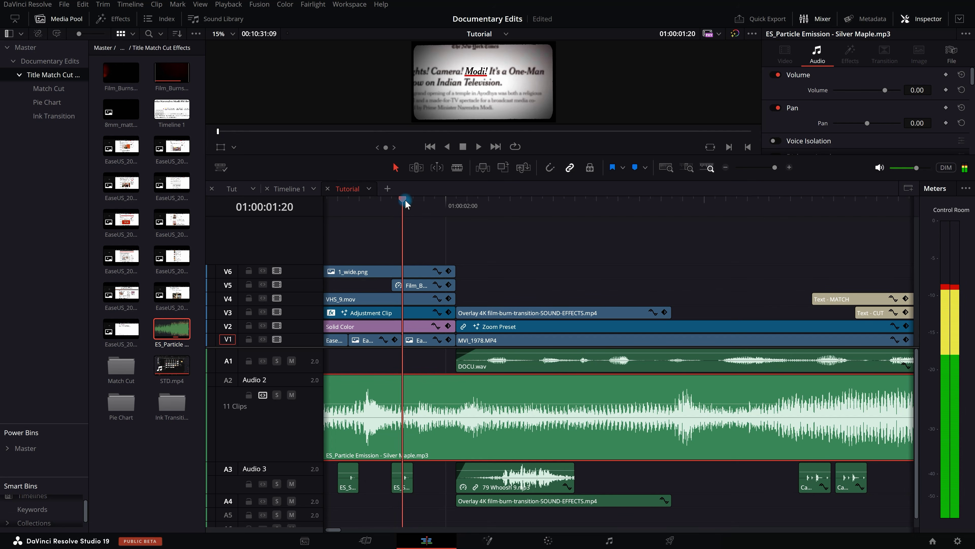
pyautogui.moveTo(405, 213); pyautogui.dragTo(438, 213)
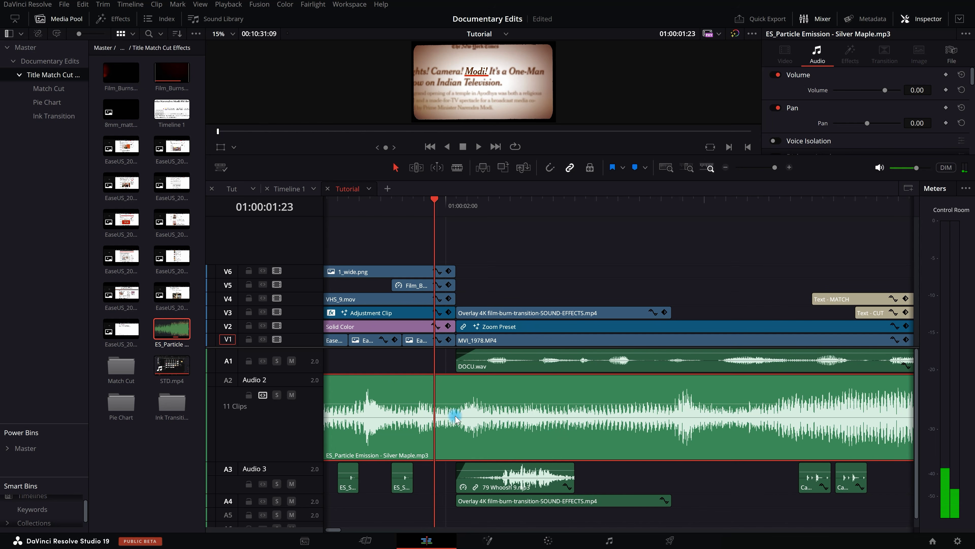
pyautogui.keyDown('alt'); pyautogui.click(441, 403); pyautogui.keyUp('alt')
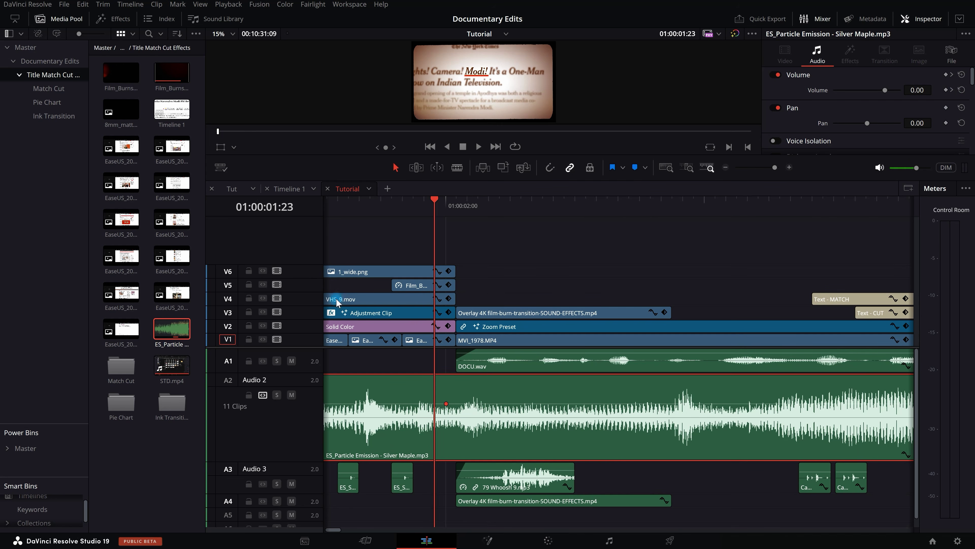
pyautogui.click(446, 404)
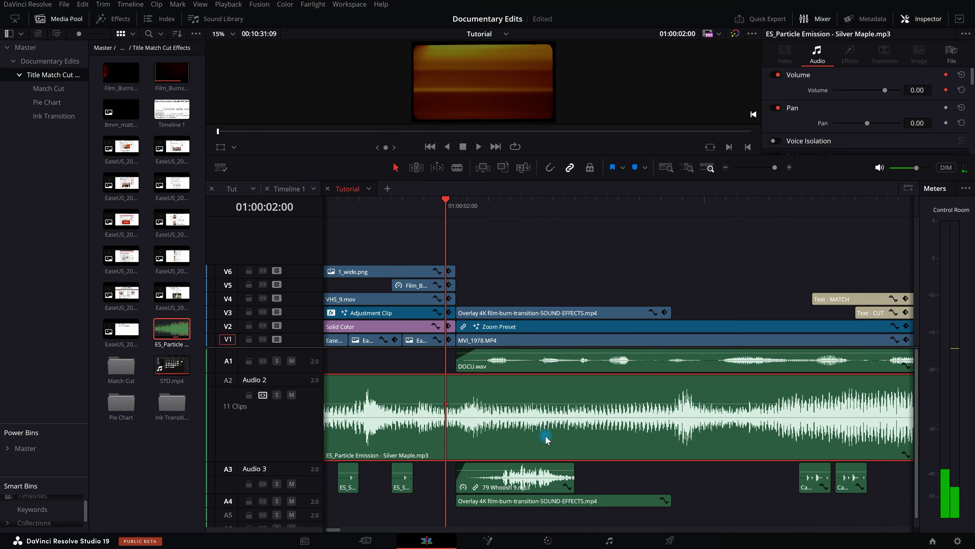
# - Add a second keyframe on the music clip's volume line and place it at 01:00:02:11, lowered to -25.51 dB
pyautogui.moveTo(456, 210); pyautogui.dragTo(522, 211)
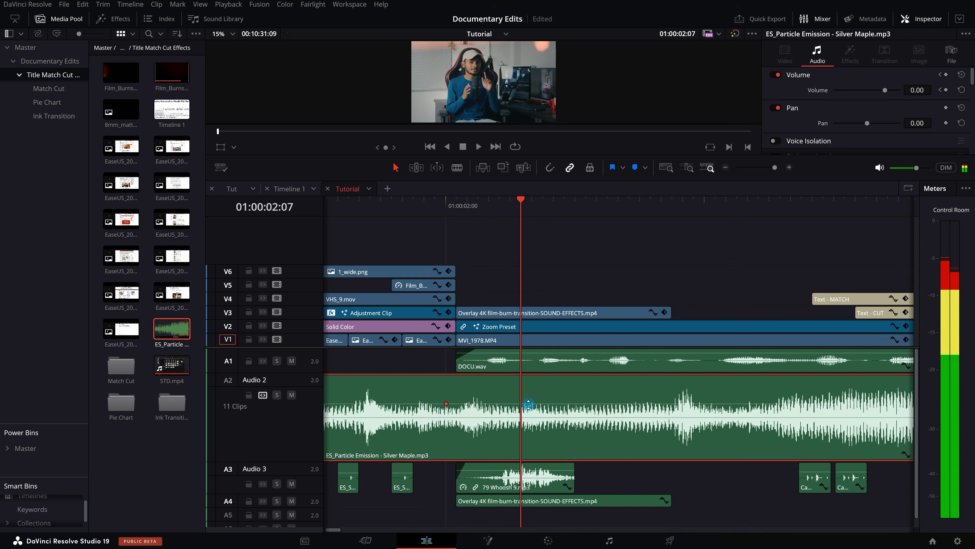
pyautogui.keyDown('alt'); pyautogui.click(546, 403); pyautogui.keyUp('alt')
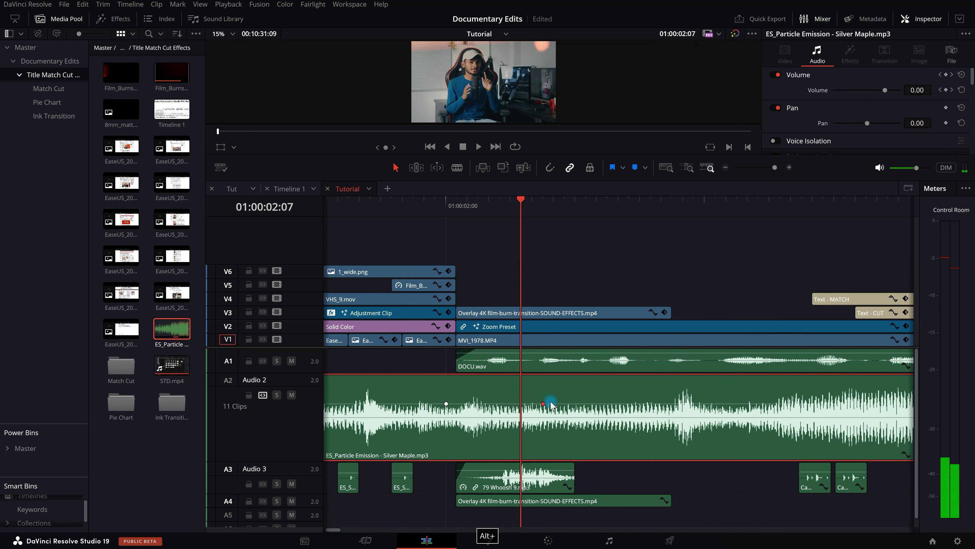
pyautogui.moveTo(545, 405); pyautogui.dragTo(565, 430)
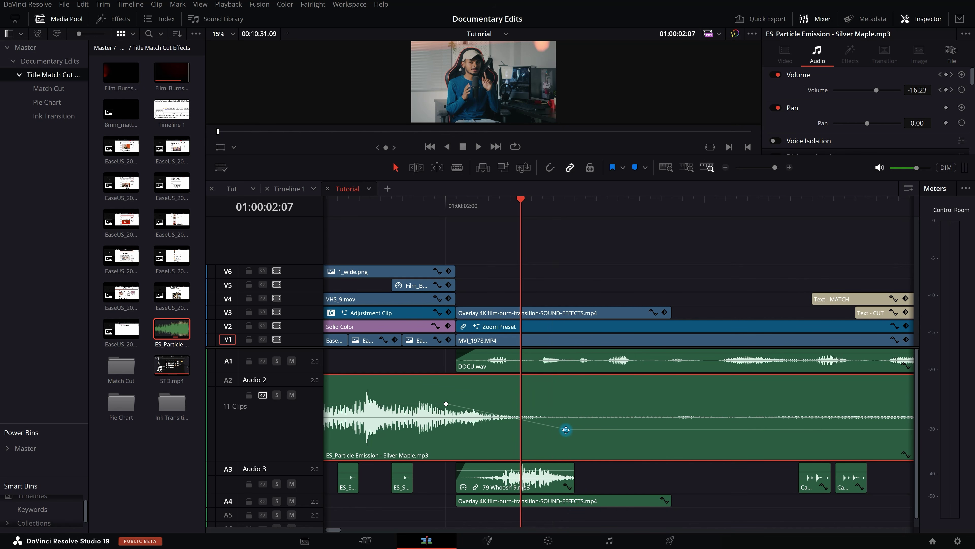
# - Play the timeline across the cut to check the rebuilt music fade under the voice, and return the playhead to 01:00:01:22
pyautogui.scroll(-2, 559, 427)
pyautogui.click(354, 205)
pyautogui.press('space')
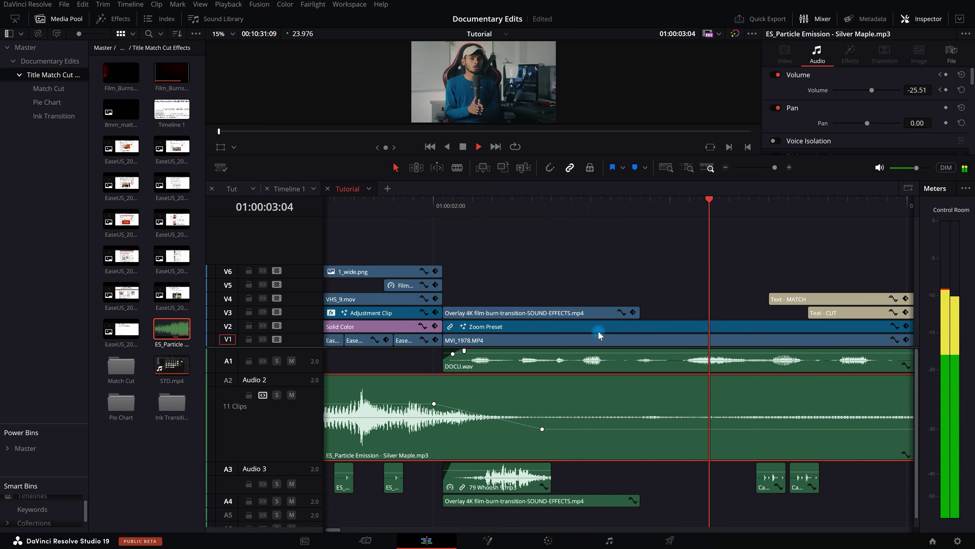
pyautogui.click(414, 198)
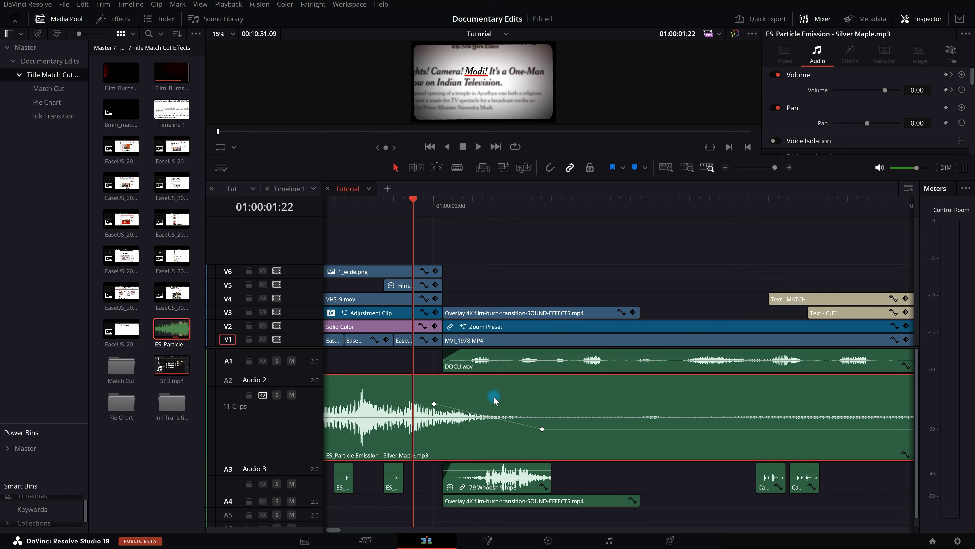
# - Scrub from the fade's end at 01:00:02:11 to 01:00:10:03 to review the lowered music beneath the talking clips
pyautogui.scroll(-2, 470, 428)
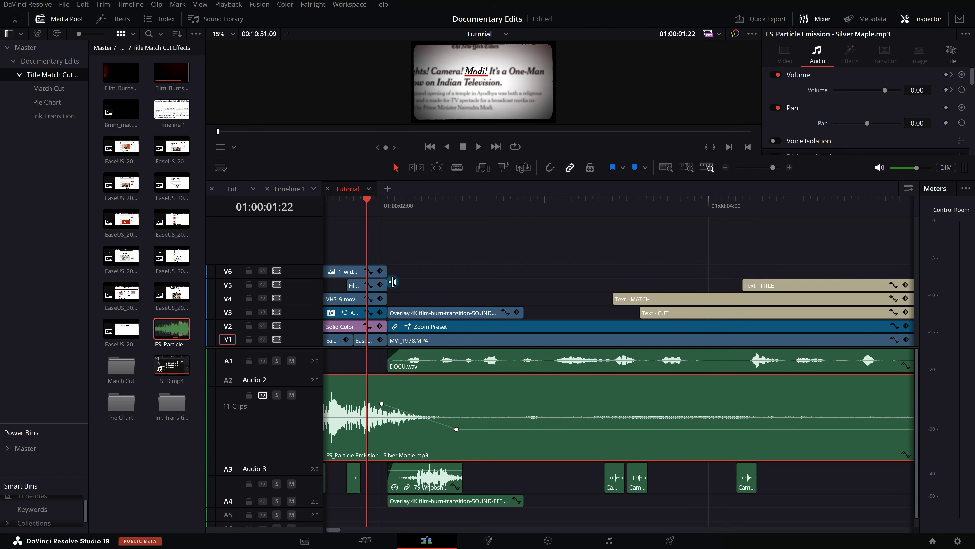
pyautogui.moveTo(364, 207); pyautogui.dragTo(456, 210)
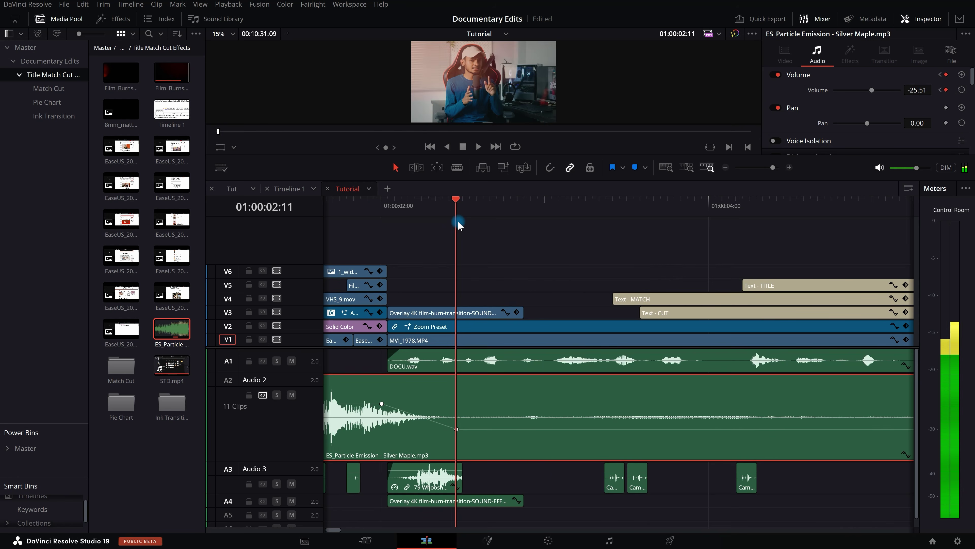
pyautogui.scroll(-1, 521, 418)
pyautogui.scroll(-3, 521, 418)
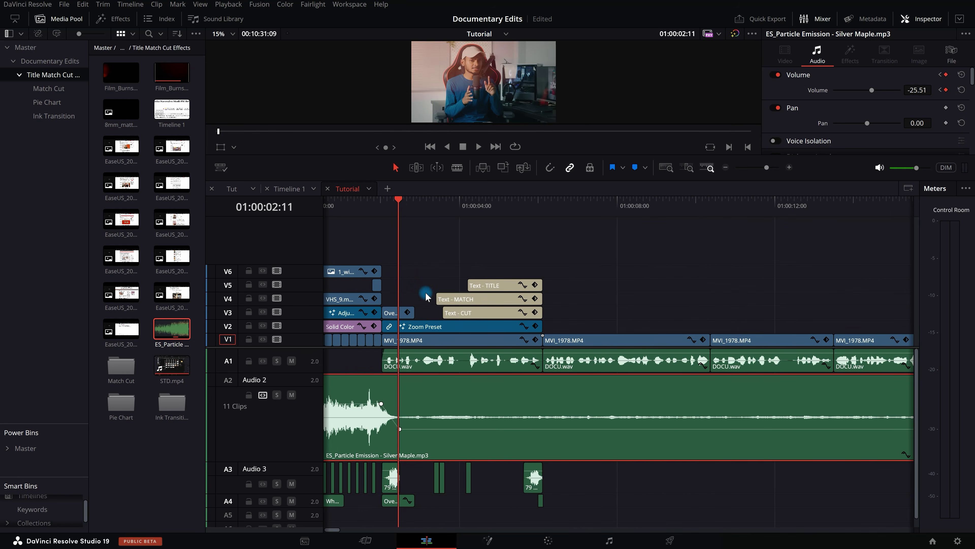
pyautogui.moveTo(400, 208); pyautogui.dragTo(702, 200)
pyautogui.scroll(-3, 604, 246)
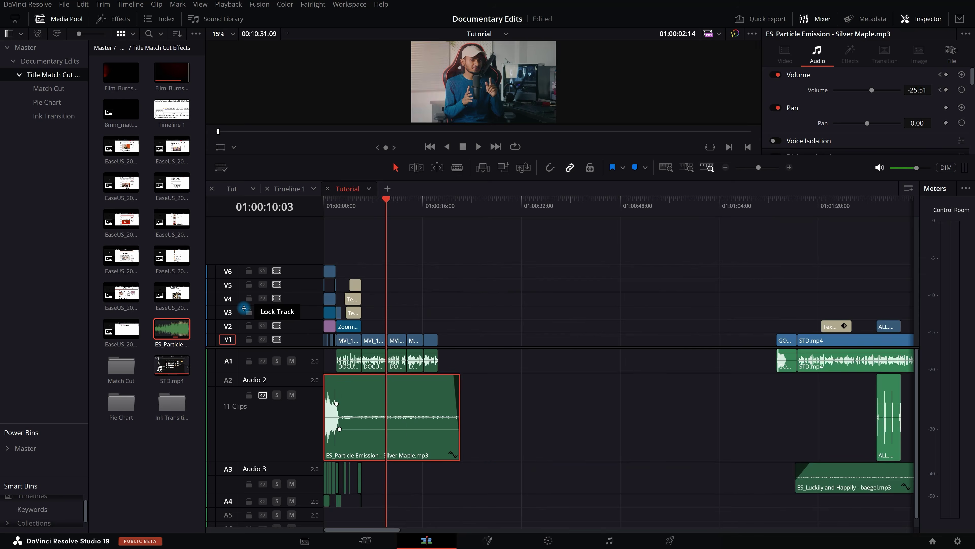
# - Add a volume keyframe on the music clip's lowered volume line just after 01:00:12:23, near the end of the voiceover
pyautogui.click(661, 209)
pyautogui.scroll(-5, 453, 392)
pyautogui.scroll(3, 485, 390)
pyautogui.scroll(3, 485, 392)
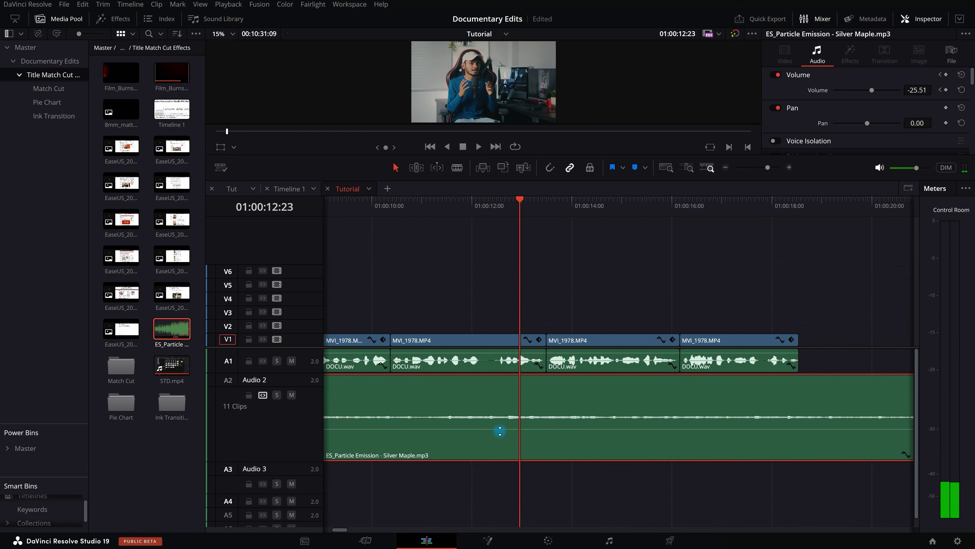
pyautogui.scroll(-3, 499, 431)
pyautogui.scroll(8, 484, 428)
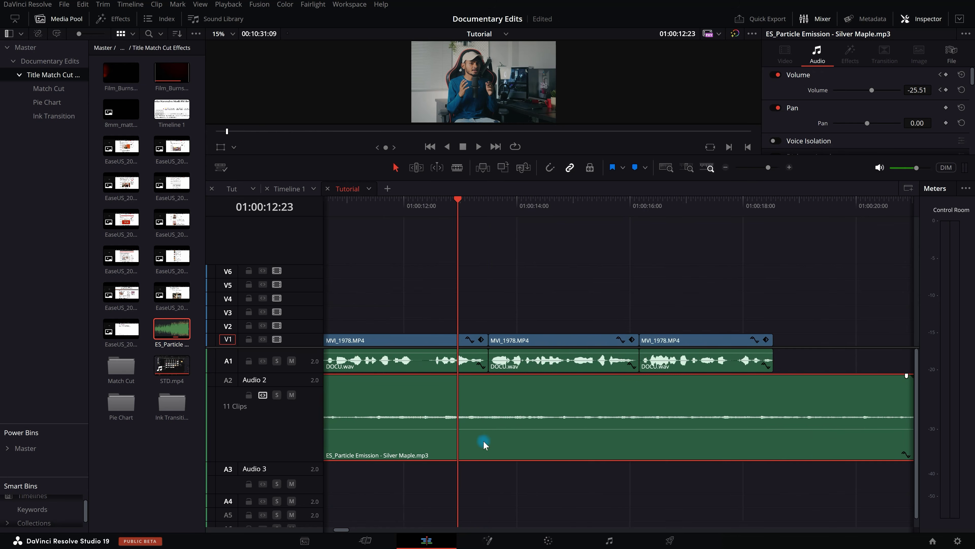
pyautogui.keyDown('alt'); pyautogui.click(460, 428); pyautogui.keyUp('alt')
pyautogui.scroll(-2, 460, 423)
pyautogui.scroll(2, 462, 421)
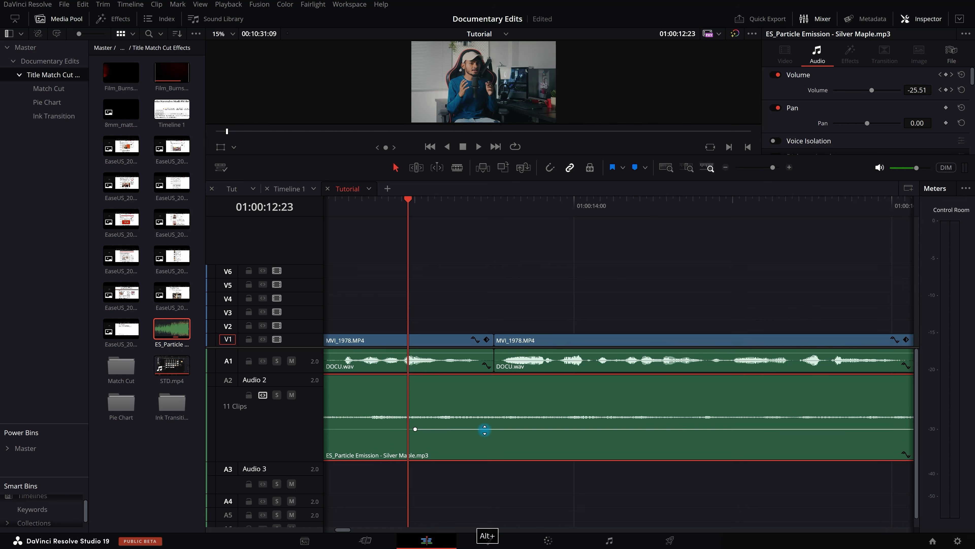
# - Add another music volume keyframe, move it to about 01:00:15:00 and raise it nearly to the original level, and play the result
pyautogui.keyDown('alt'); pyautogui.click(488, 428); pyautogui.keyUp('alt')
pyautogui.moveTo(488, 429); pyautogui.dragTo(781, 409)
pyautogui.scroll(-2, 474, 391)
pyautogui.scroll(-5, 473, 392)
pyautogui.press('space')
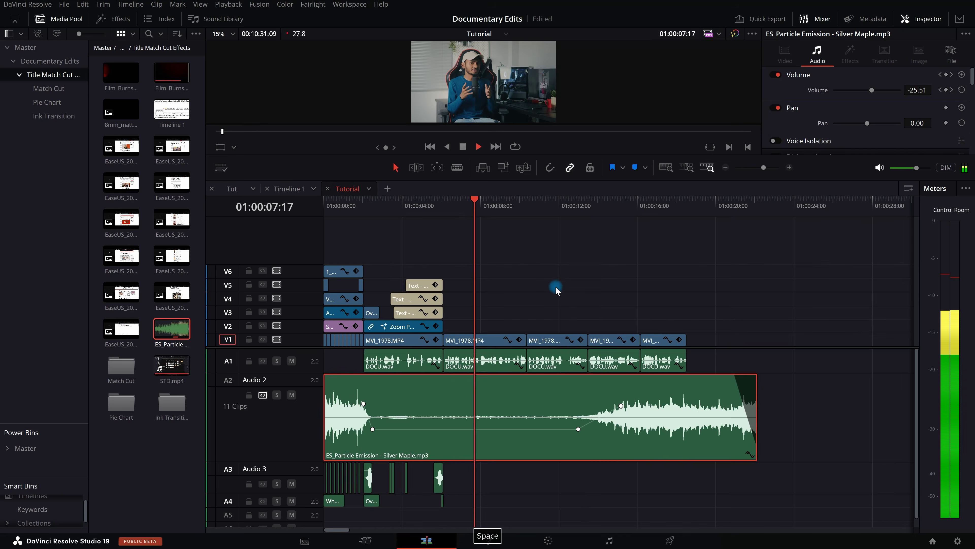
# - Play through the lowered music and its rise at the voiceover's end, and stop at 01:00:19:18
pyautogui.scroll(-6, 523, 291)
pyautogui.scroll(6, 523, 291)
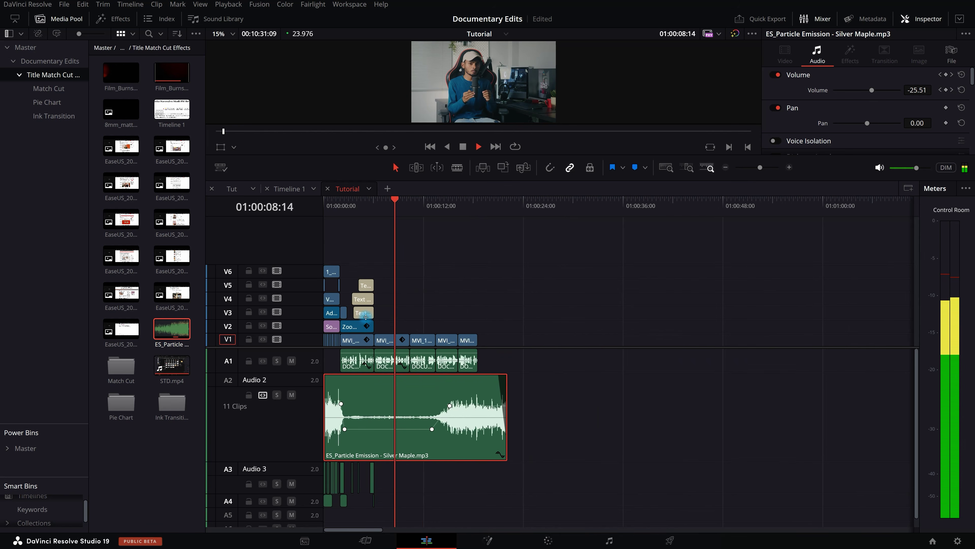
pyautogui.scroll(-4, 622, 311)
pyautogui.scroll(8, 543, 348)
pyautogui.scroll(-1, 521, 347)
pyautogui.scroll(-2, 521, 347)
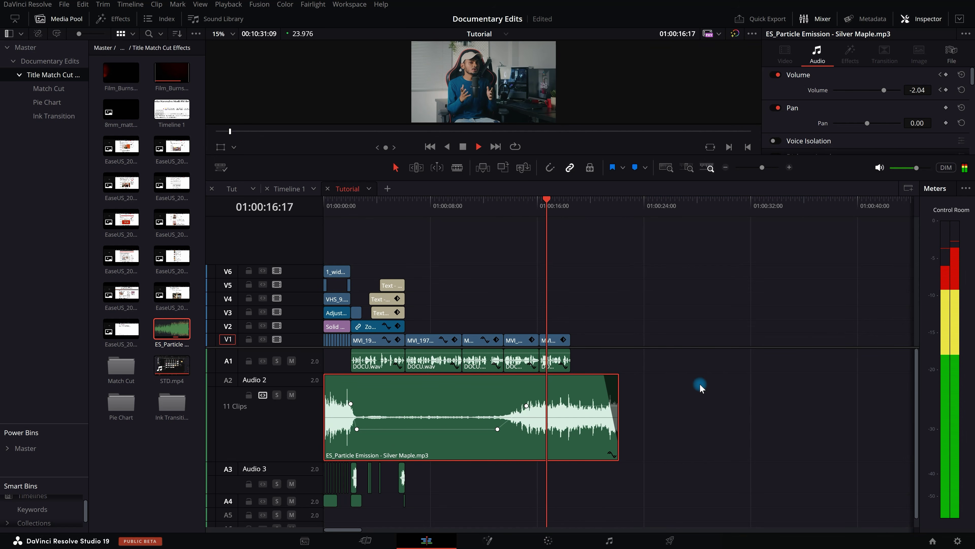
pyautogui.scroll(3, 609, 408)
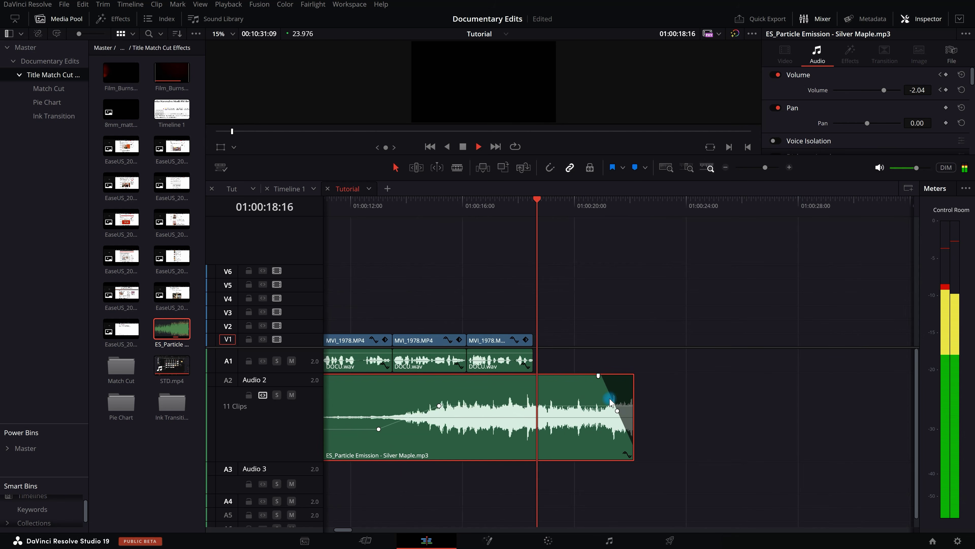
pyautogui.press('space')
pyautogui.scroll(1, 579, 369)
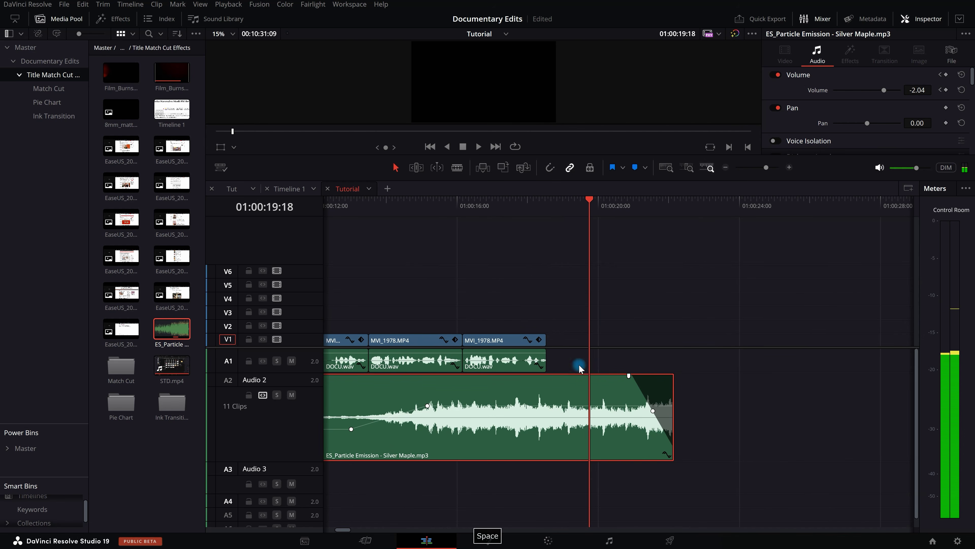
# - Remove the fade-out at the end of the music clip by moving its fade handle to the clip's end
pyautogui.click(494, 220)
pyautogui.click(631, 384)
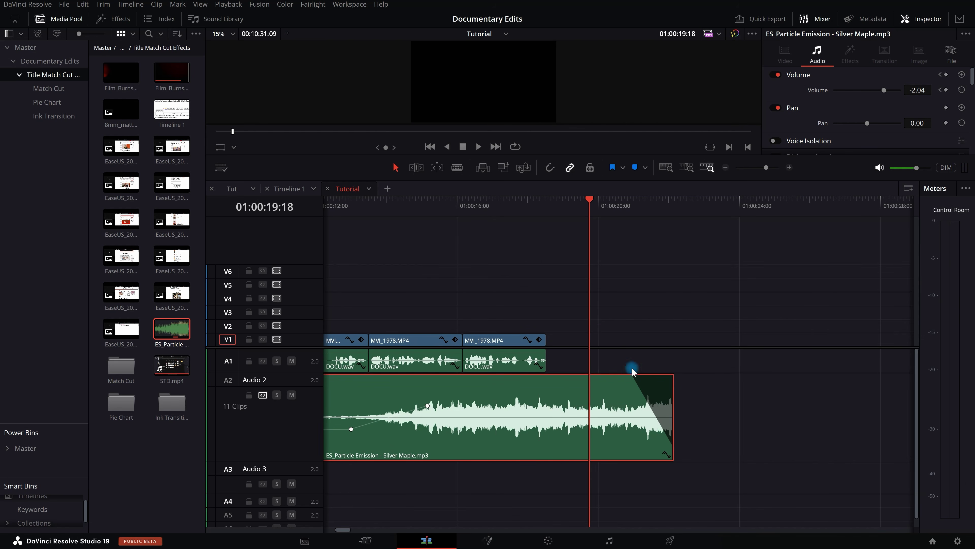
pyautogui.moveTo(629, 378); pyautogui.dragTo(696, 384)
pyautogui.scroll(-5, 845, 406)
pyautogui.scroll(4, 271, 406)
pyautogui.scroll(5, 265, 424)
pyautogui.scroll(-5, 541, 422)
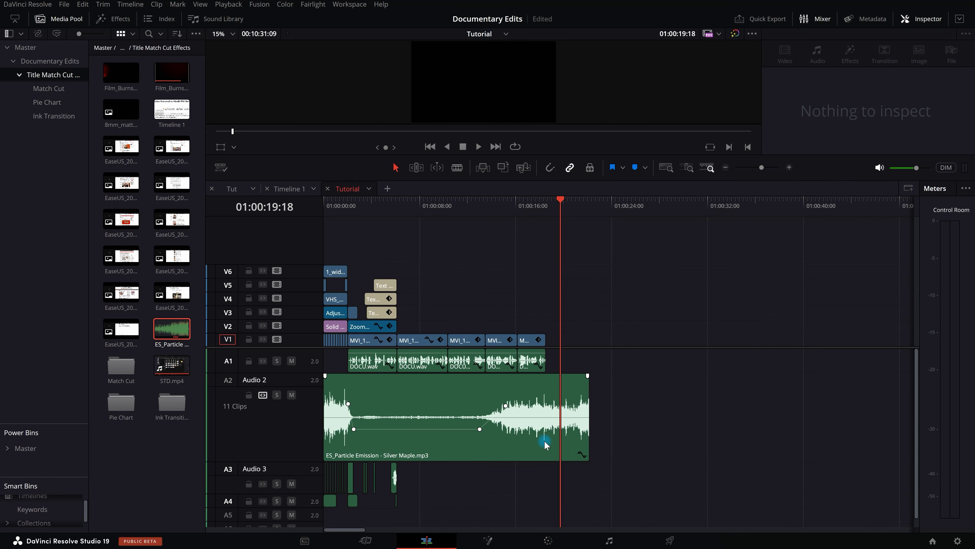
pyautogui.scroll(3, 561, 438)
pyautogui.scroll(-2, 579, 431)
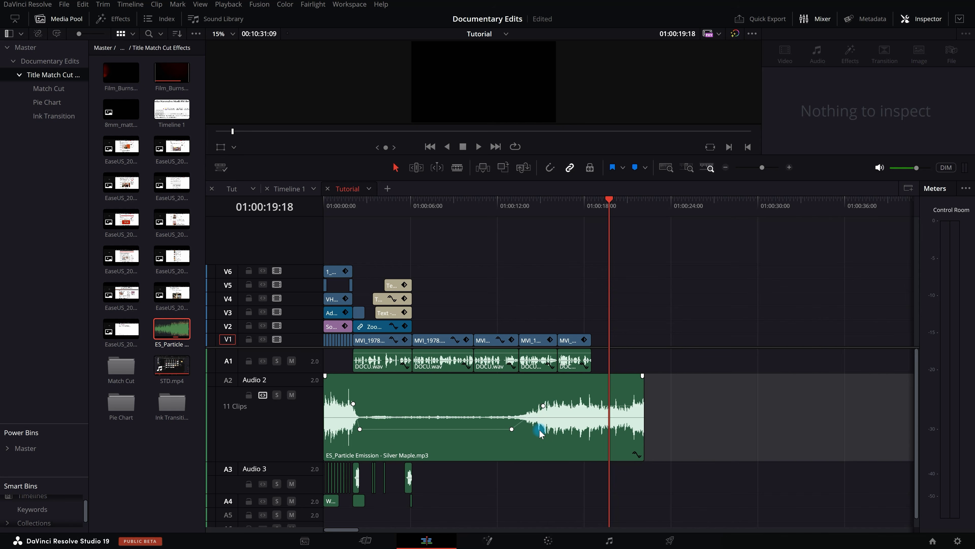
pyautogui.scroll(2, 540, 433)
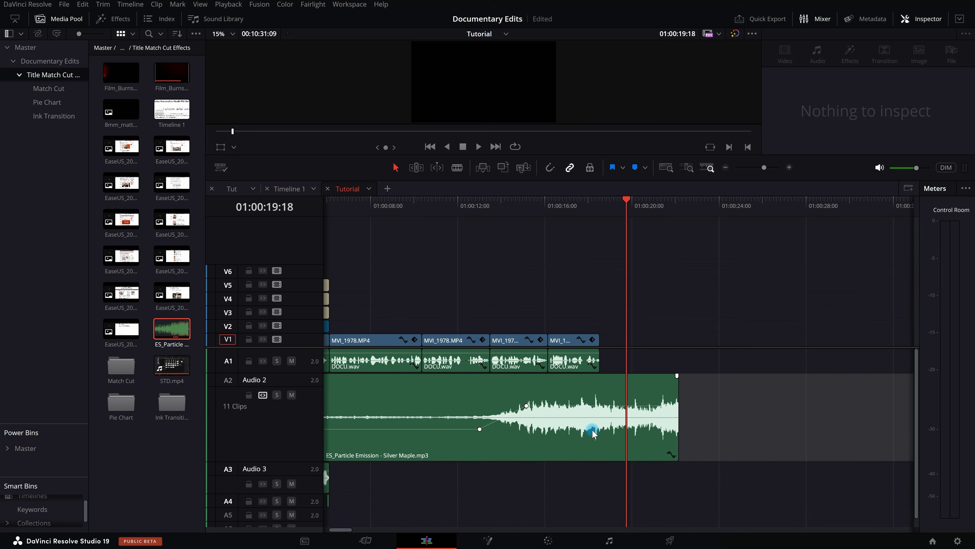
# - Set the upper keyframe of the music's final rise, just after 01:00:15:00, to Ease In
pyautogui.click(553, 434)
pyautogui.scroll(-1, 674, 422)
pyautogui.scroll(3, 549, 427)
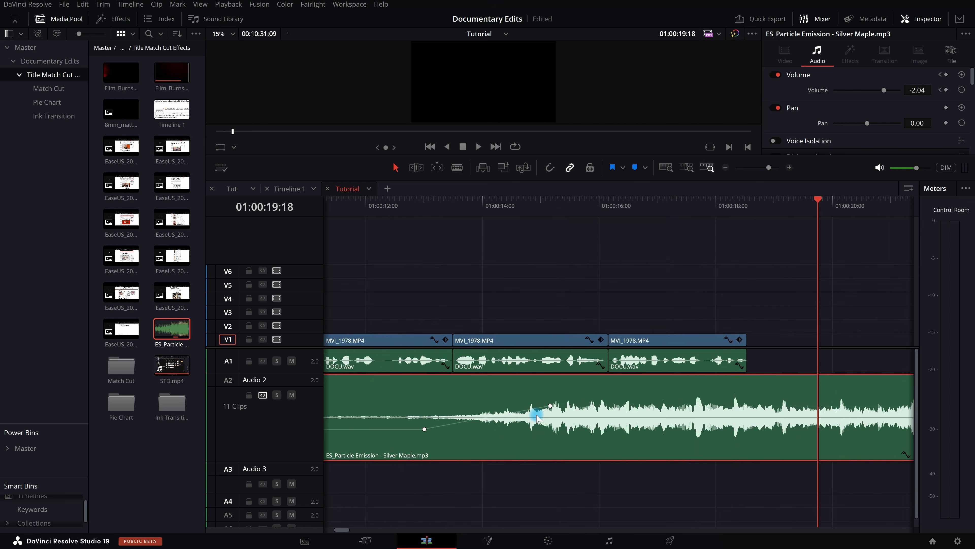
pyautogui.rightClick(550, 406)
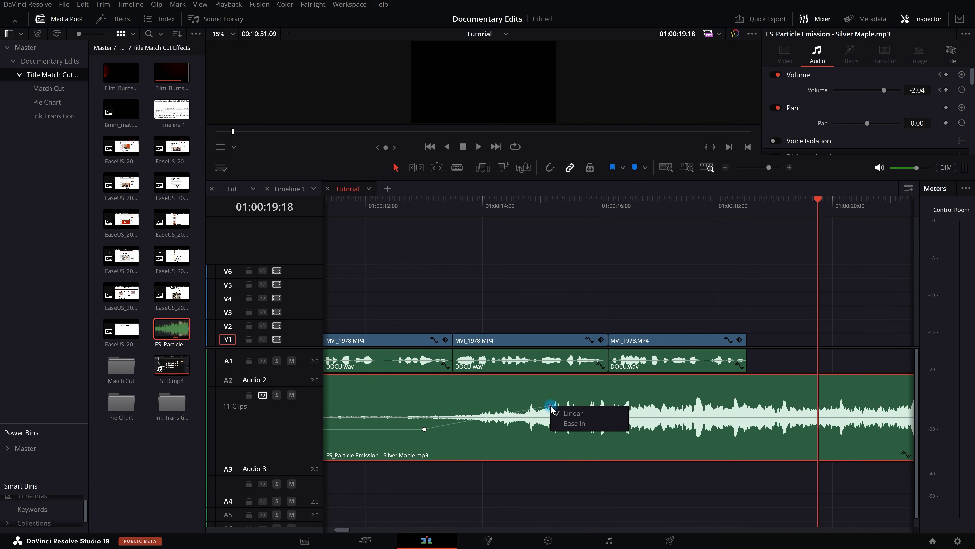
pyautogui.click(576, 424)
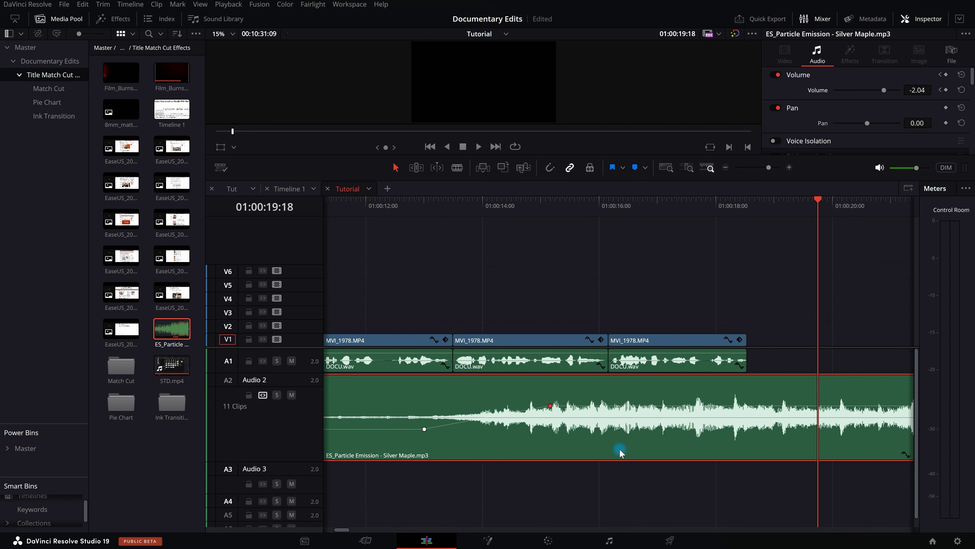
pyautogui.click(544, 428)
# - Set the lower keyframe where the music starts to rise, at about 01:00:13:00, to Ease Out
pyautogui.scroll(4, 538, 423)
pyautogui.scroll(-4, 603, 414)
pyautogui.scroll(2, 538, 413)
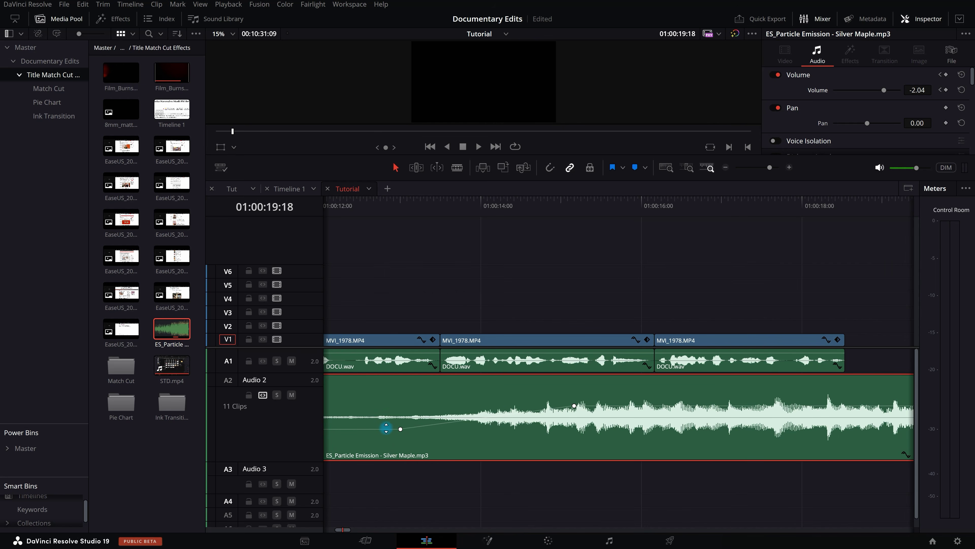
pyautogui.rightClick(400, 428)
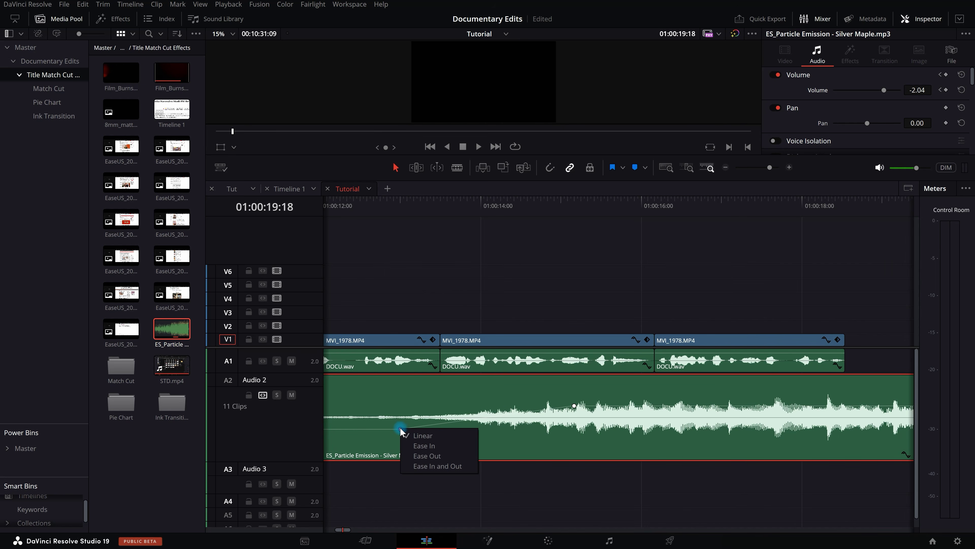
pyautogui.click(438, 458)
pyautogui.scroll(-4, 486, 438)
pyautogui.scroll(3, 499, 434)
pyautogui.scroll(1, 453, 422)
pyautogui.scroll(-11, 672, 417)
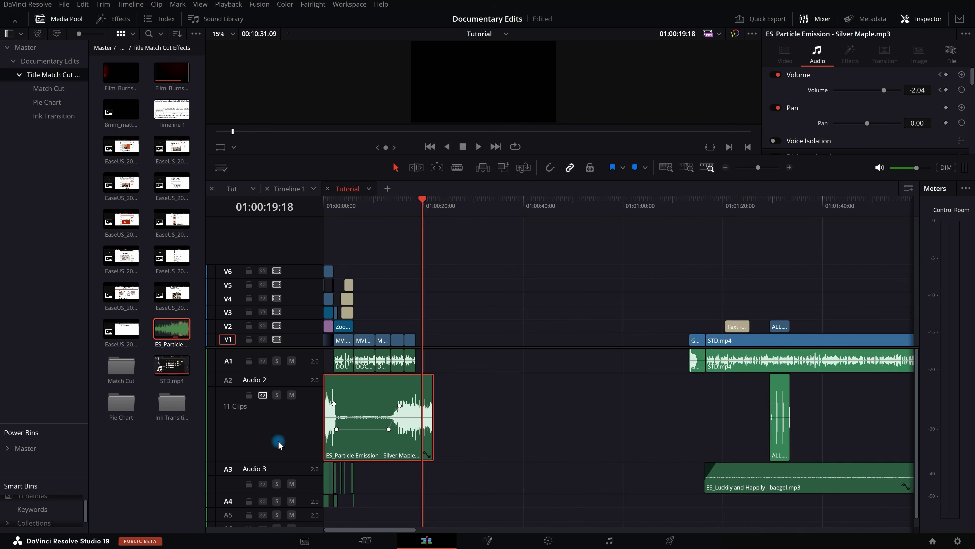
# - Show the music clip's volume curve and select the two keyframes of the final rise
pyautogui.scroll(6, 637, 418)
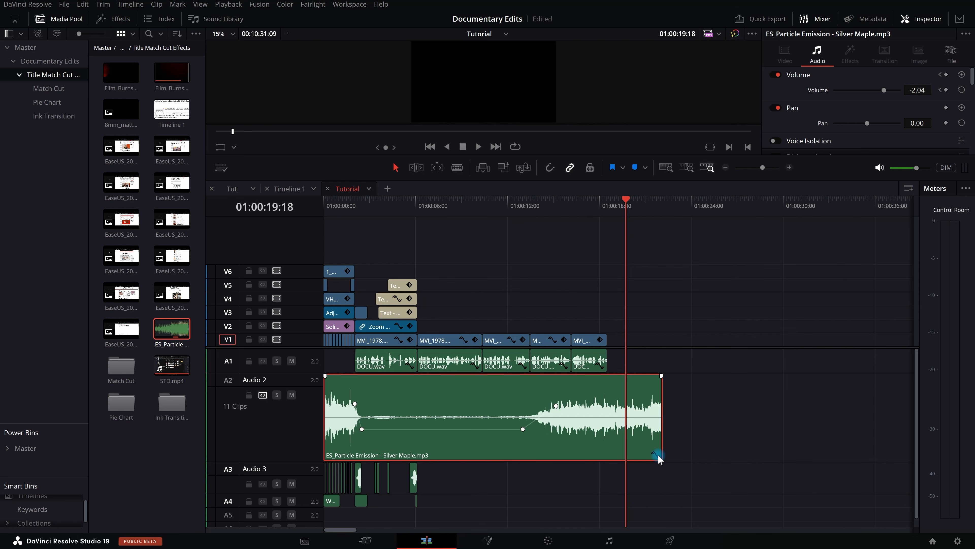
pyautogui.click(655, 454)
pyautogui.scroll(-2, 430, 481)
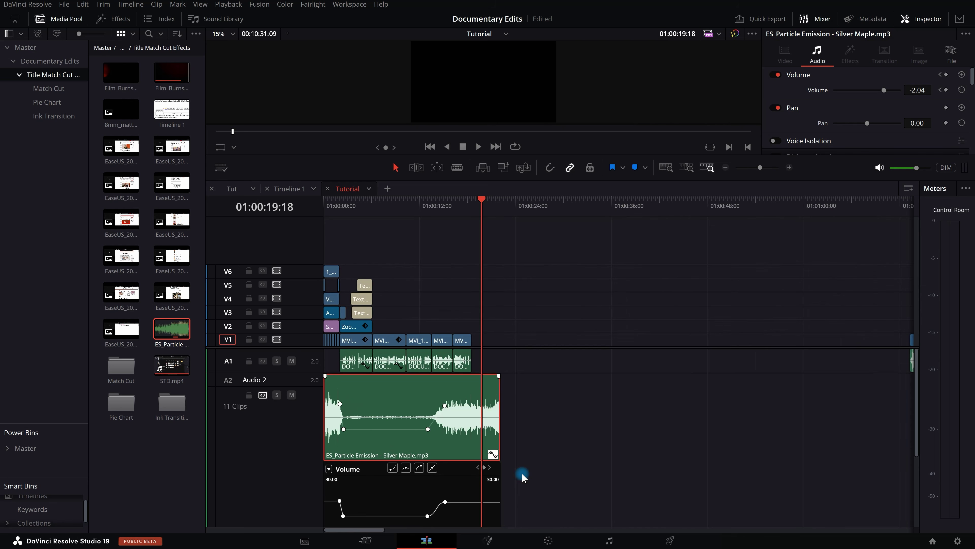
pyautogui.scroll(-2, 322, 365)
pyautogui.scroll(2, 488, 411)
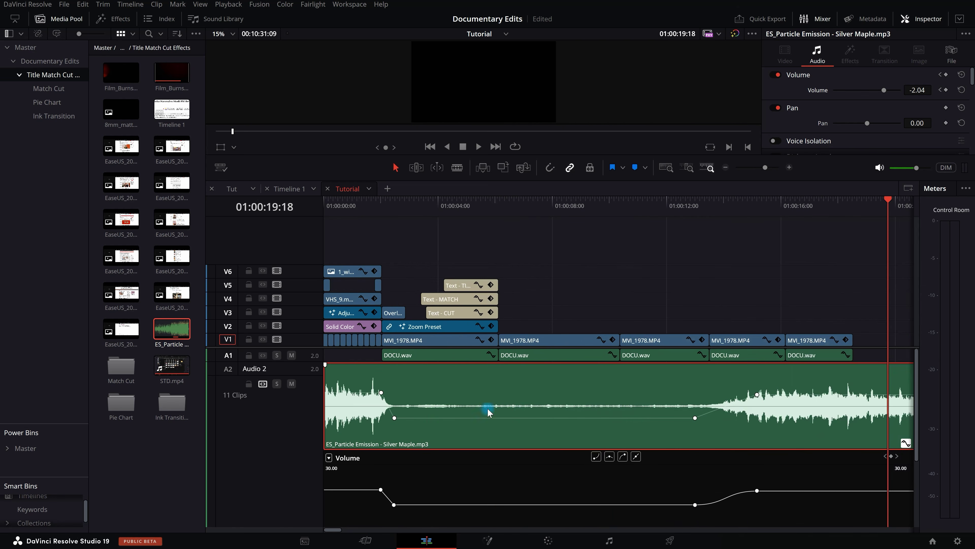
pyautogui.scroll(3, 561, 435)
pyautogui.moveTo(638, 484); pyautogui.dragTo(514, 512)
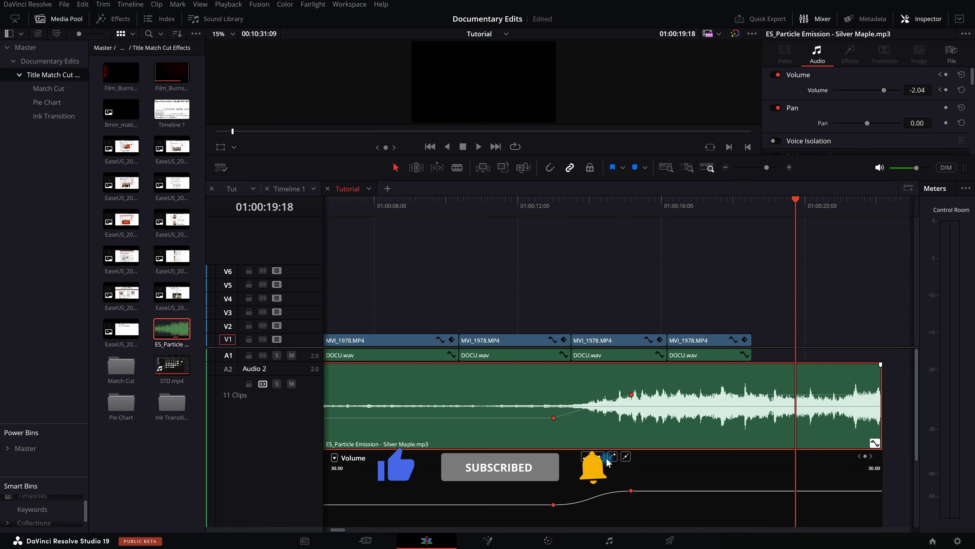
pyautogui.click(449, 483)
# - Reshape the music's final rise by moving the upper keyframe's curve handle back towards the lower keyframe for a steeper start
pyautogui.scroll(-4, 448, 483)
pyautogui.scroll(5, 556, 488)
pyautogui.scroll(-4, 550, 487)
pyautogui.scroll(3, 501, 486)
pyautogui.scroll(3, 557, 487)
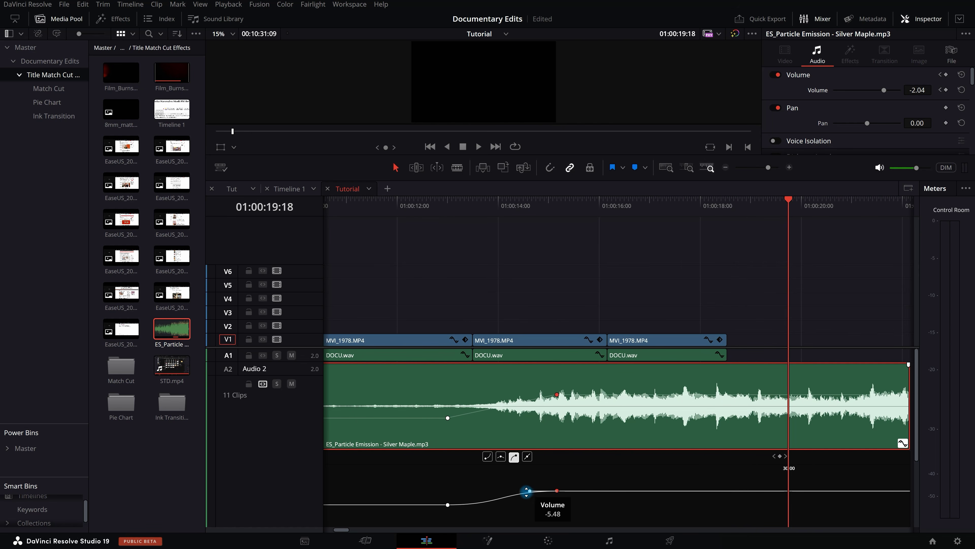
pyautogui.click(557, 492)
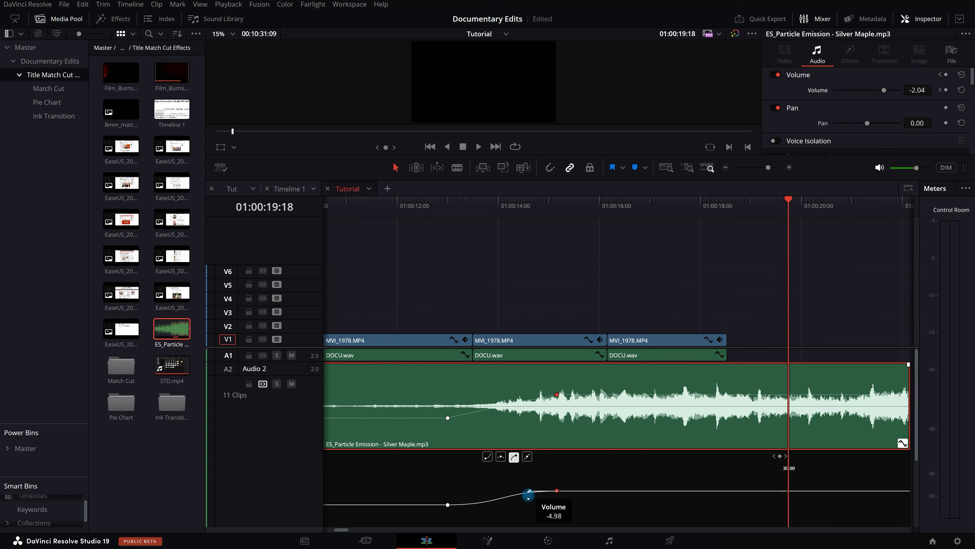
pyautogui.moveTo(529, 491)
pyautogui.mouseDown()
pyautogui.moveTo(499, 490)
pyautogui.moveTo(535, 494)
pyautogui.moveTo(516, 488)
pyautogui.mouseUp()
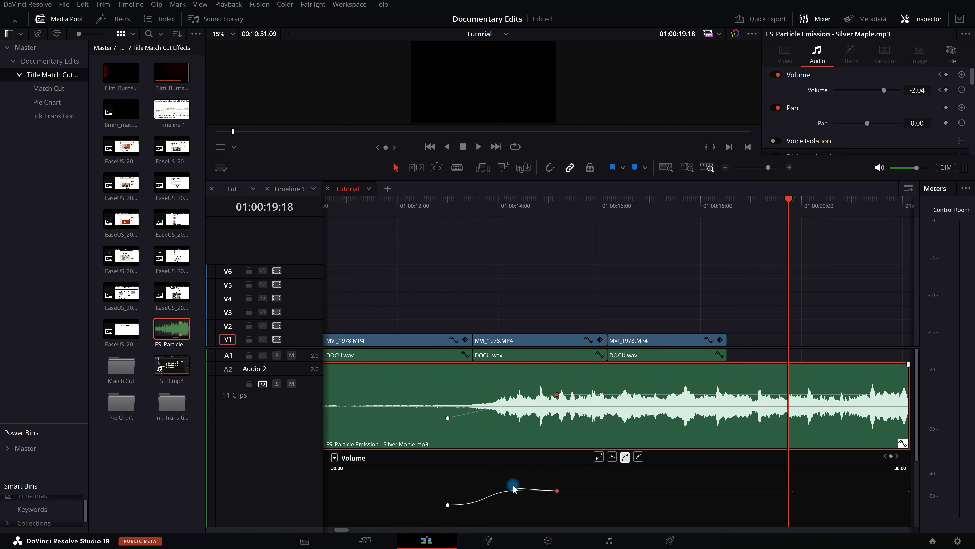
pyautogui.moveTo(516, 487)
pyautogui.mouseDown()
pyautogui.moveTo(523, 490)
pyautogui.moveTo(516, 485)
pyautogui.mouseUp()
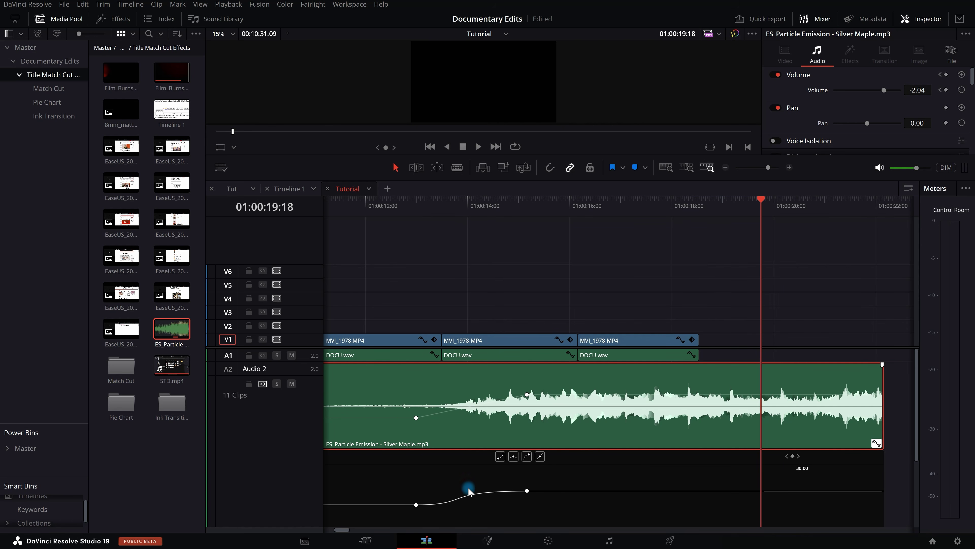
# - Play the reshaped music rise from before its start and stop at 01:00:16:01
pyautogui.hotkey('ctrl', '-')
pyautogui.click(443, 207)
pyautogui.press('space')
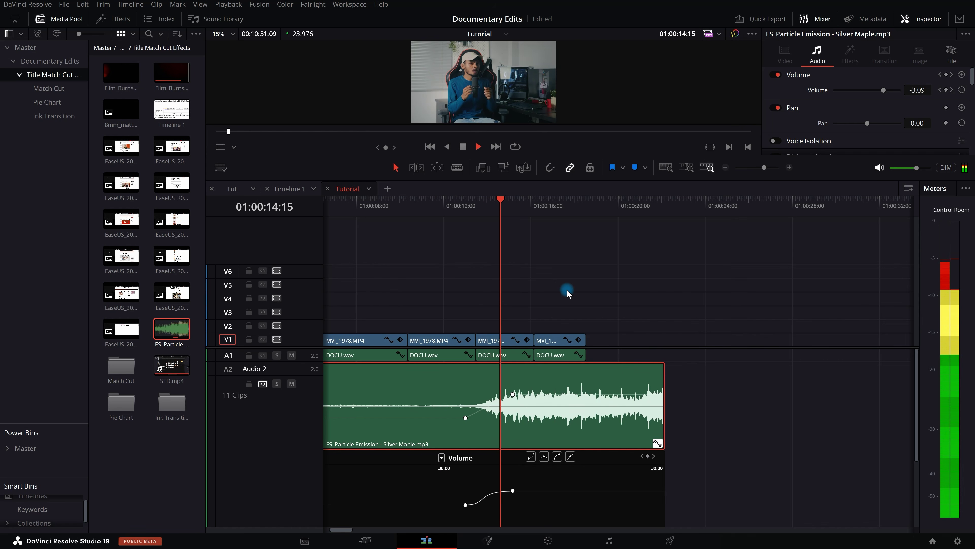
pyautogui.press('space')
pyautogui.click(638, 295)
pyautogui.scroll(-3, 564, 428)
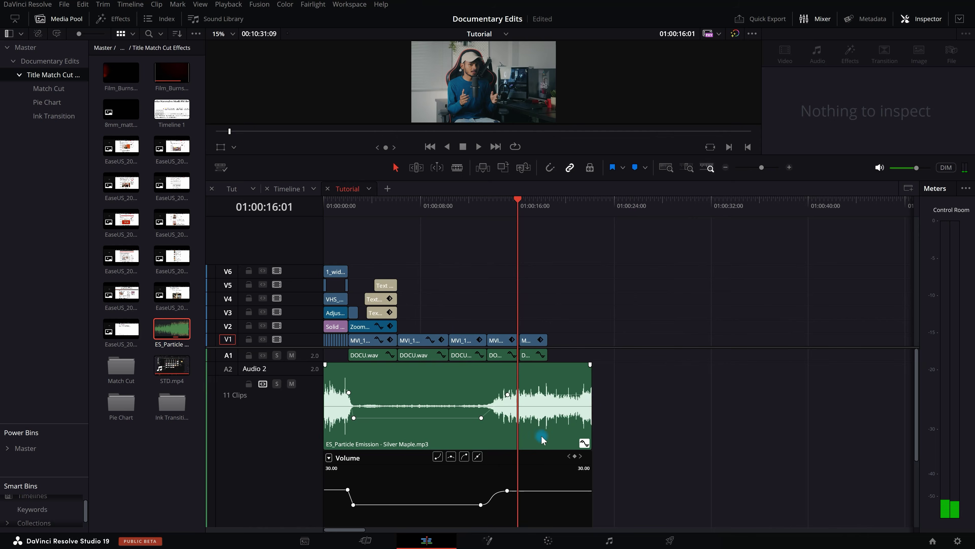
pyautogui.scroll(2, 288, 434)
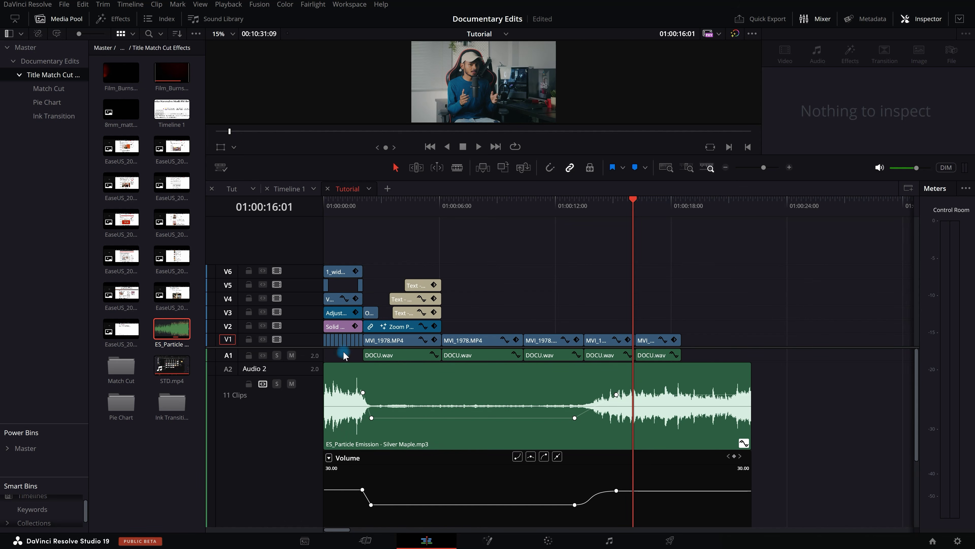
# - Check which parameters the music clip's curve view offers, and hide the curve view again
pyautogui.scroll(-5, 320, 331)
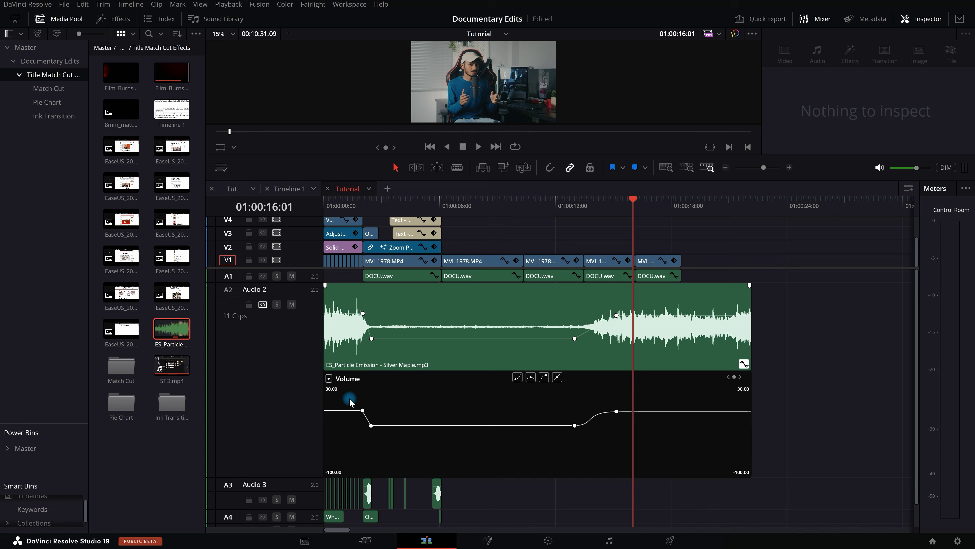
pyautogui.click(332, 383)
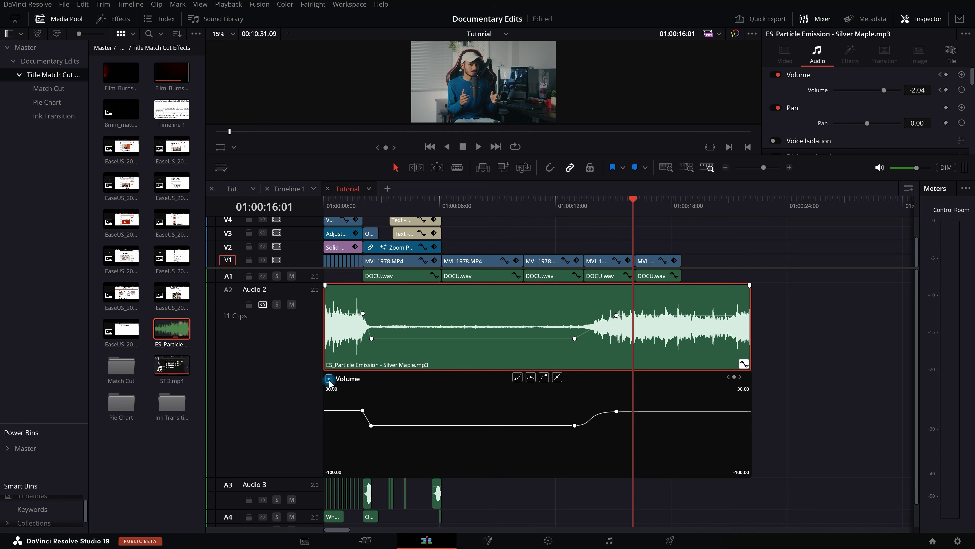
pyautogui.click(329, 380)
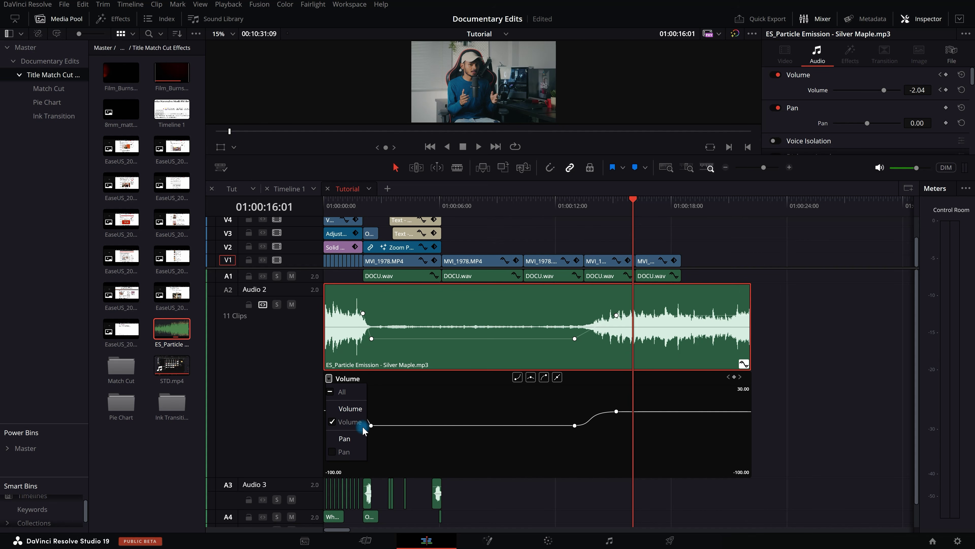
pyautogui.click(753, 364)
pyautogui.click(743, 364)
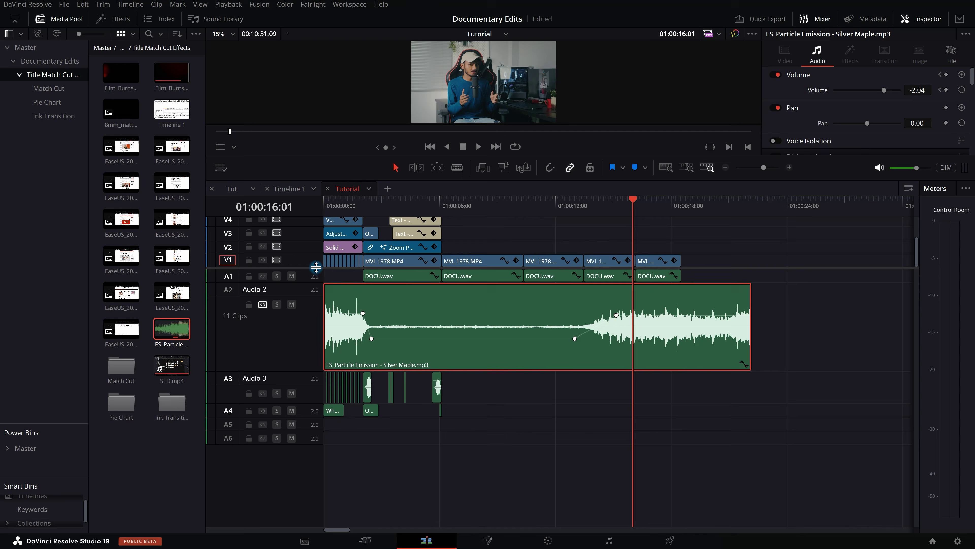
# - Delete the two volume keyframes that bring the music back up near the voiceover's end
pyautogui.moveTo(317, 269); pyautogui.dragTo(297, 352)
pyautogui.scroll(2, 297, 352)
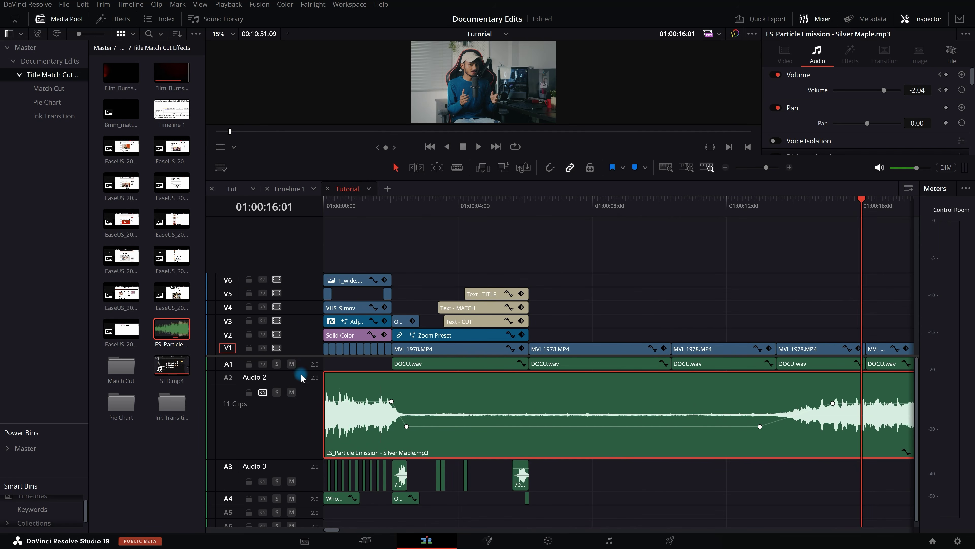
pyautogui.moveTo(312, 357); pyautogui.dragTo(313, 285)
pyautogui.scroll(-2, 621, 337)
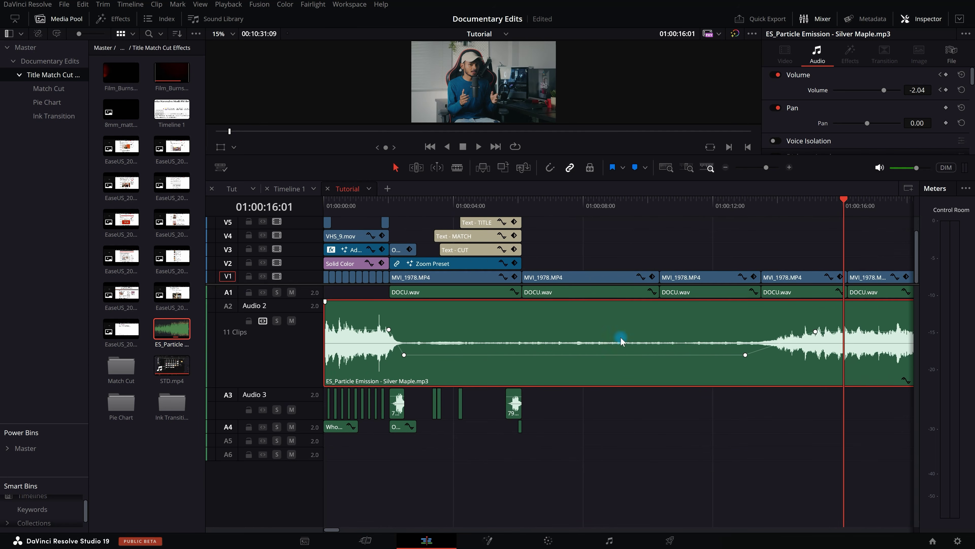
pyautogui.click(706, 331)
pyautogui.keyDown('shift'); pyautogui.click(649, 357); pyautogui.keyUp('shift')
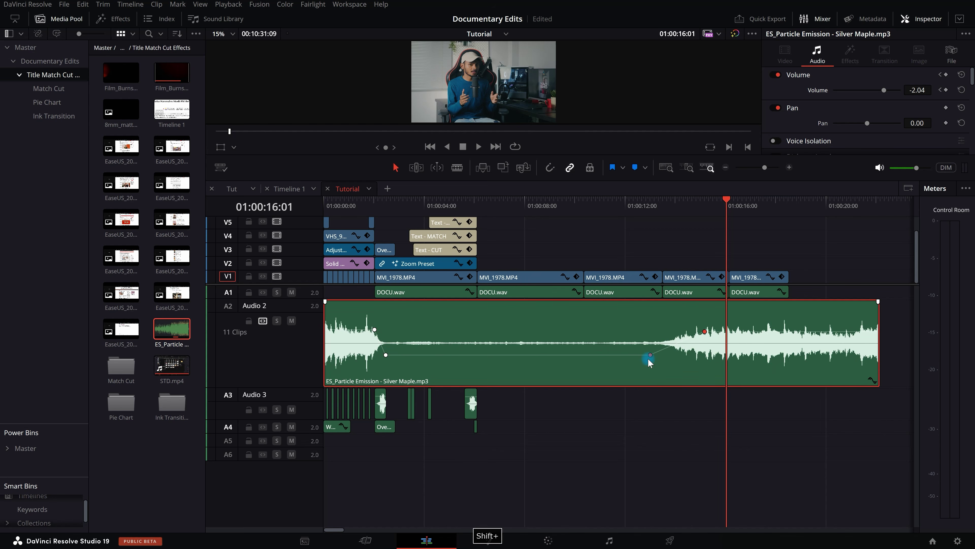
pyautogui.press('BackSpace')
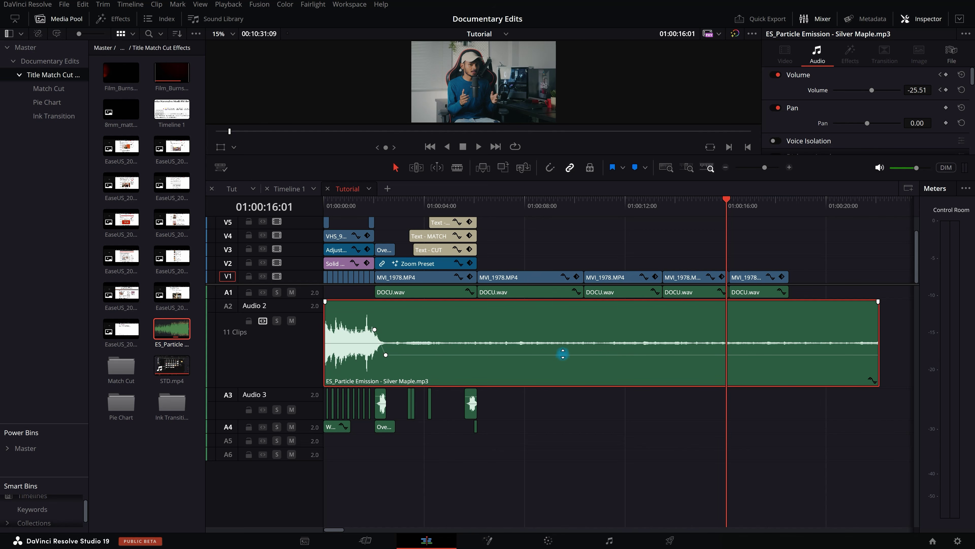
# - Raise the music's lowered volume line under the voiceover to about -18.37 dB
pyautogui.click(563, 356)
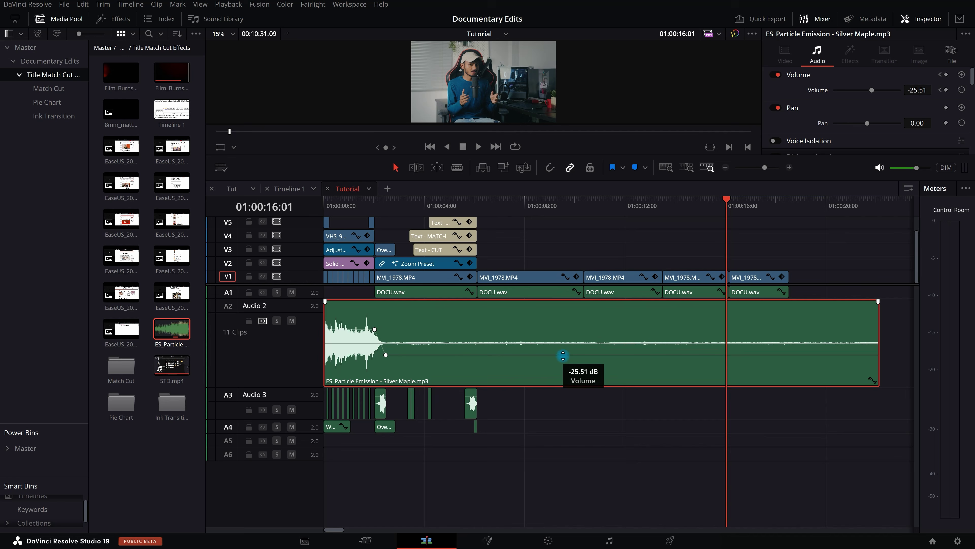
pyautogui.moveTo(563, 352)
pyautogui.mouseDown()
pyautogui.moveTo(567, 340)
pyautogui.moveTo(574, 351)
pyautogui.moveTo(573, 329)
pyautogui.moveTo(575, 350)
pyautogui.mouseUp()
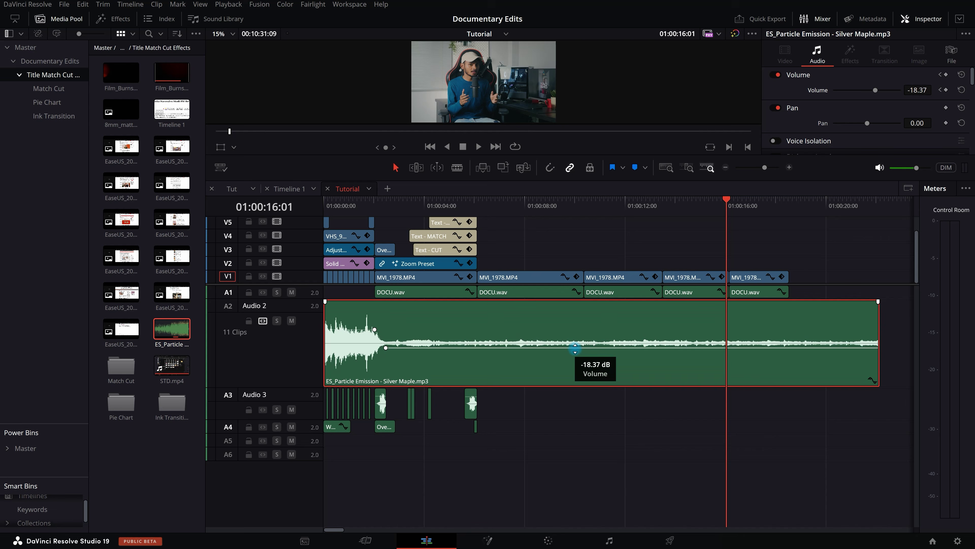
# - Undo the music's last volume raise, try boosting its lowered volume line to about 23.47 dB, and undo that boost
pyautogui.hotkey('ctrl', 'z')
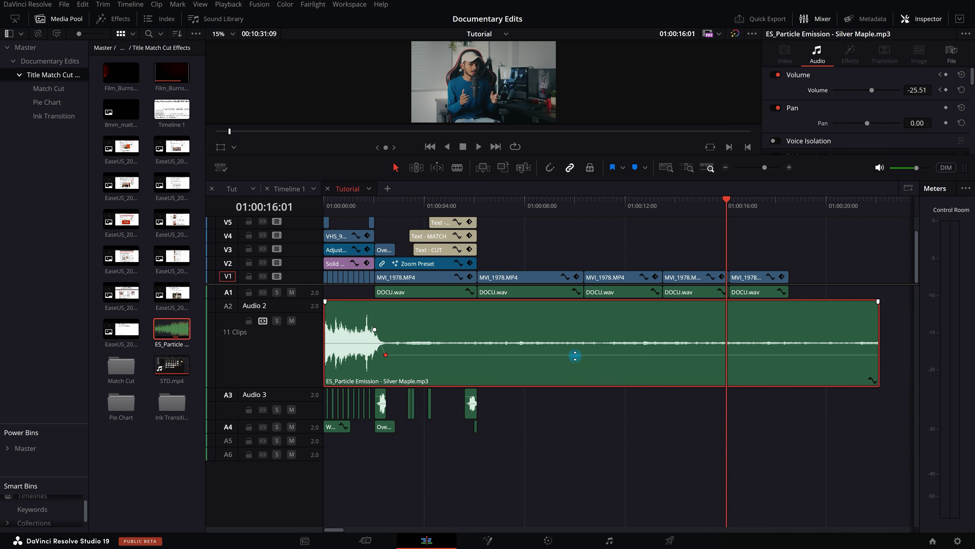
pyautogui.keyDown('shift'); pyautogui.click(575, 356); pyautogui.keyUp('shift')
pyautogui.moveTo(576, 356); pyautogui.dragTo(608, 203)
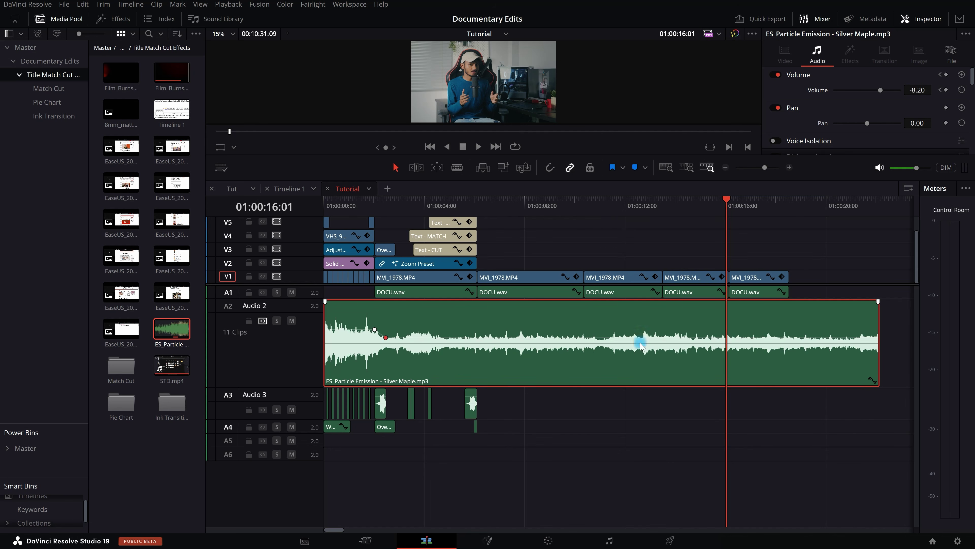
pyautogui.moveTo(636, 360); pyautogui.dragTo(611, 306)
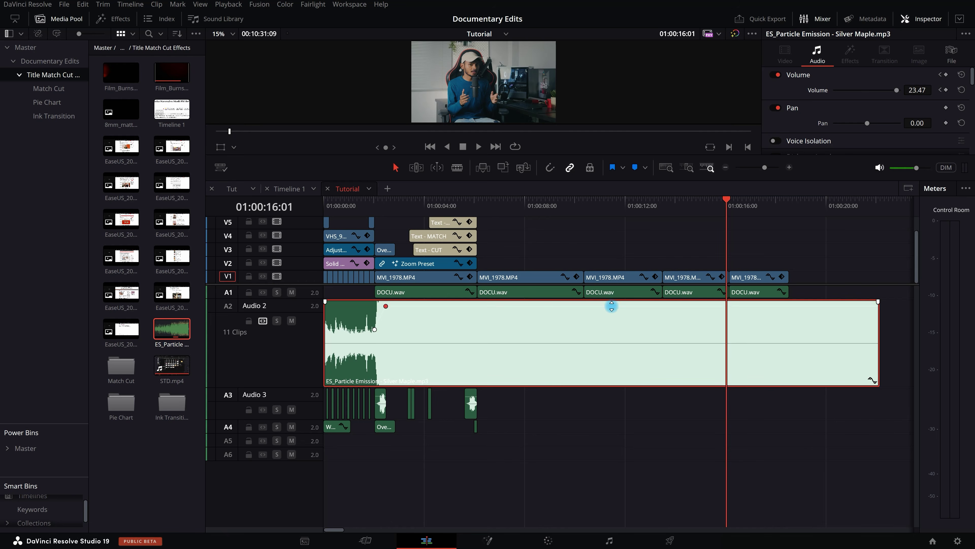
pyautogui.hotkey('ctrl', 'z')
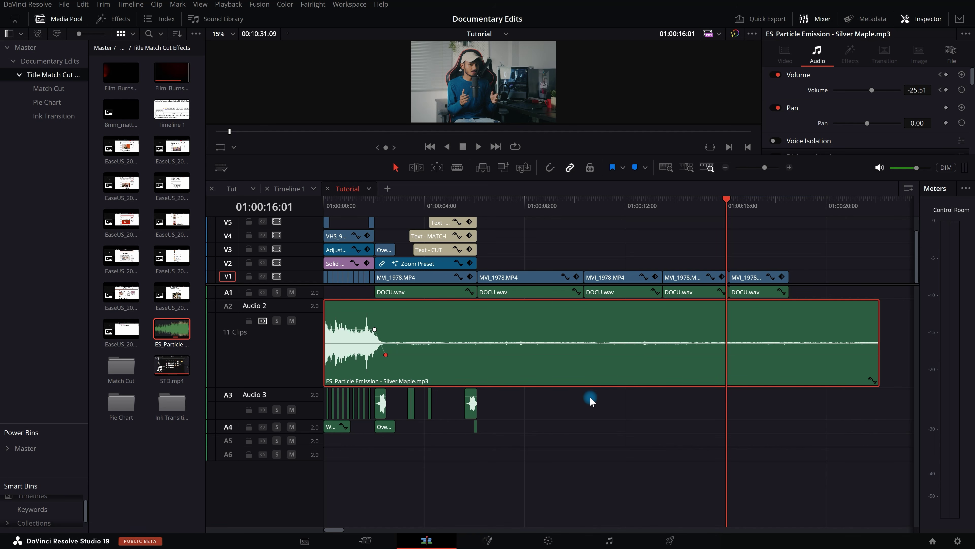
# - Add a linear fade-out of about 01:13 (seconds:frames) at the end of the music clip on Audio 2
pyautogui.scroll(-2, 589, 397)
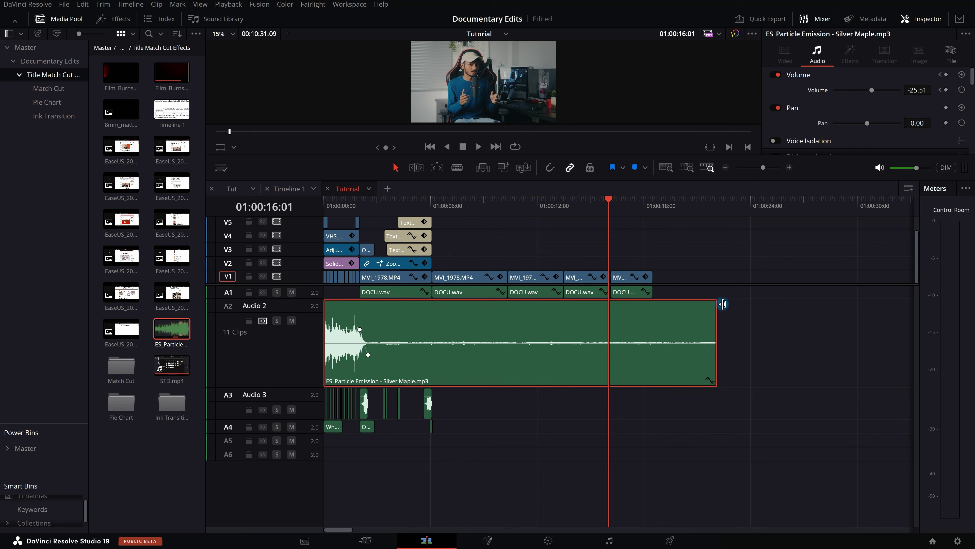
pyautogui.click(788, 335)
pyautogui.click(686, 327)
pyautogui.scroll(3, 745, 307)
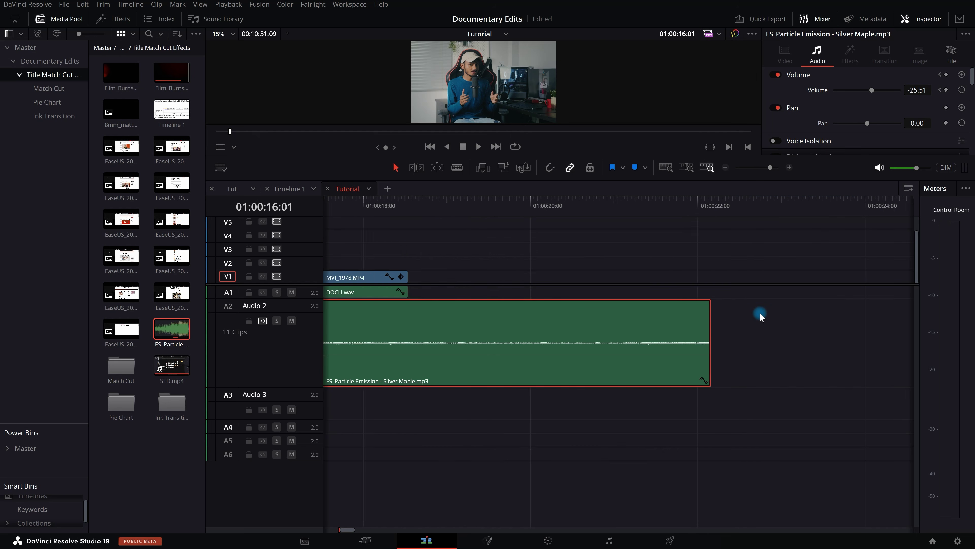
pyautogui.scroll(4, 717, 313)
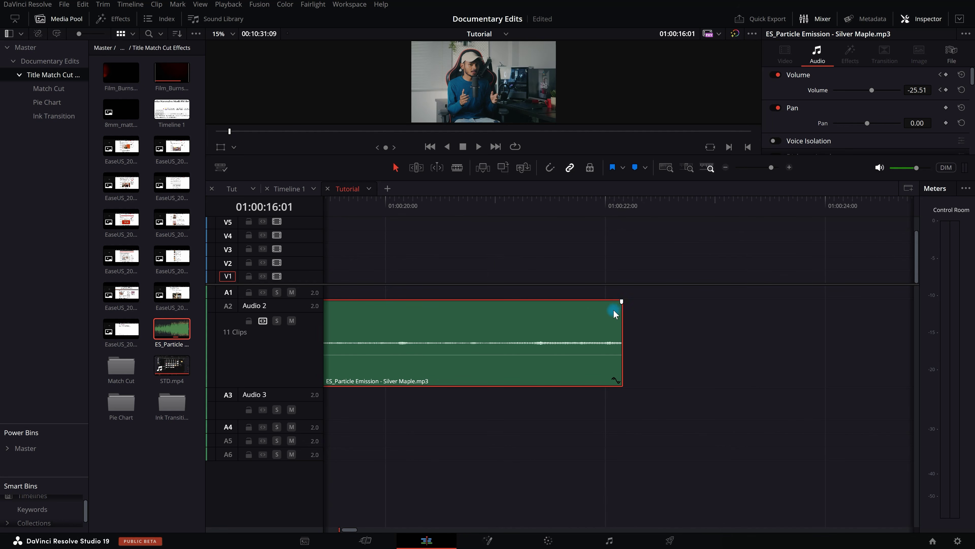
pyautogui.moveTo(622, 300); pyautogui.dragTo(453, 322)
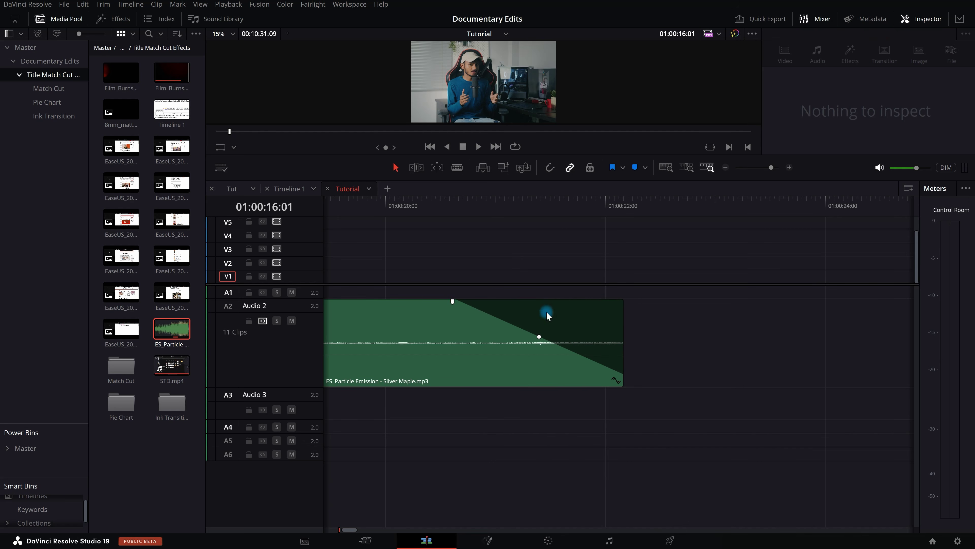
pyautogui.click(446, 310)
pyautogui.moveTo(454, 302)
pyautogui.mouseDown()
pyautogui.moveTo(464, 303)
pyautogui.moveTo(454, 304)
pyautogui.mouseUp()
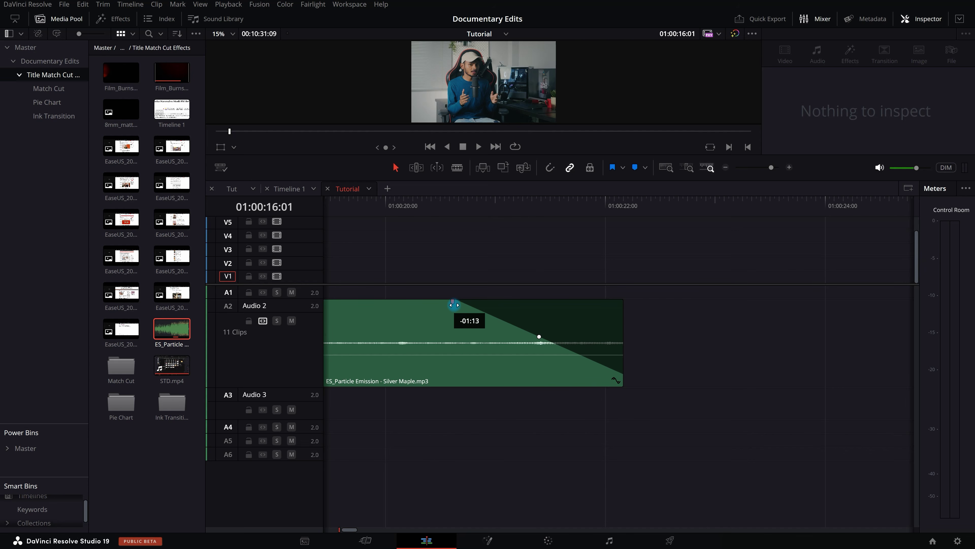
pyautogui.click(485, 379)
pyautogui.moveTo(454, 302); pyautogui.dragTo(454, 351)
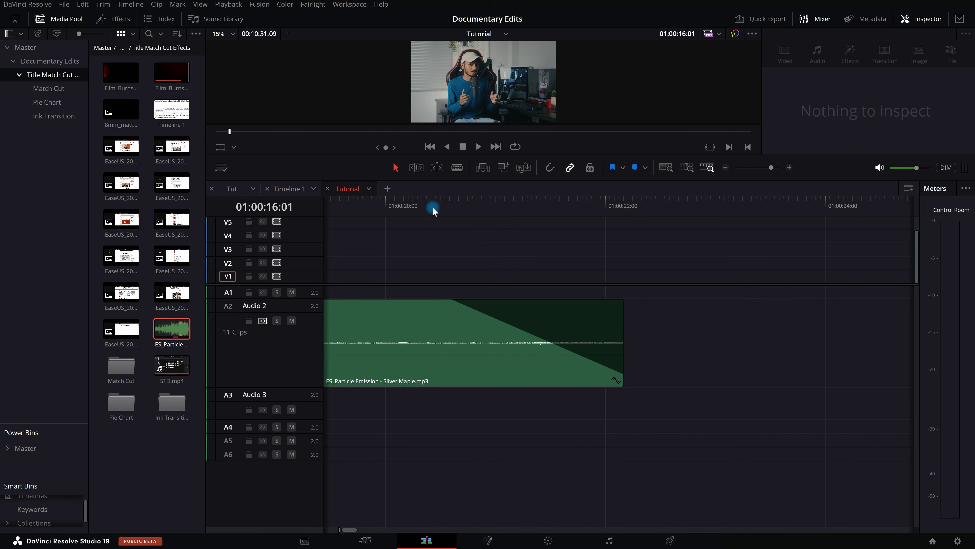
# - Play the end of the music clip from just before its fade-out to hear it fade
pyautogui.click(435, 209)
pyautogui.scroll(-1, 530, 282)
pyautogui.press('space')
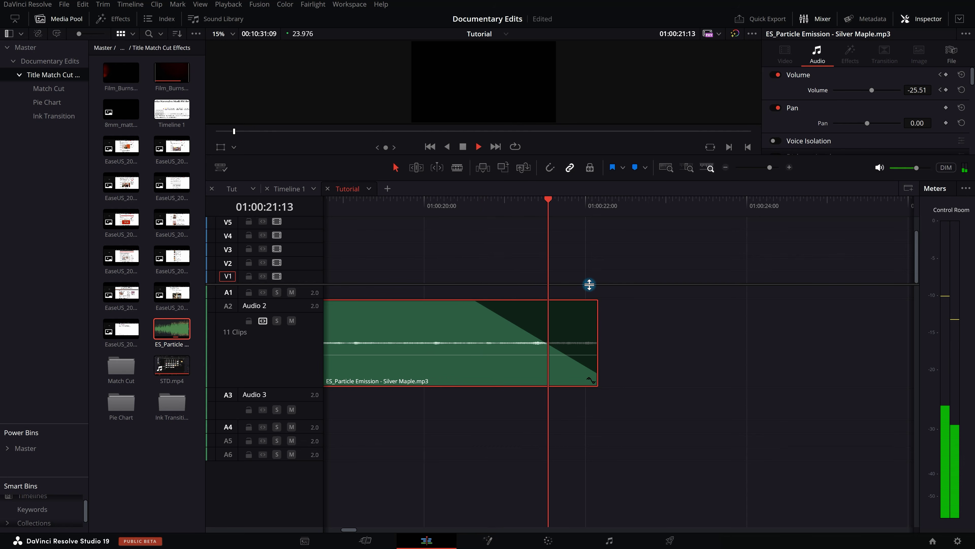
pyautogui.press('space')
pyautogui.press('space')
# - Try a fade-out about one second long at the end of the last MVI_1978.MP4 clip on an enlarged Video 1 track
pyautogui.scroll(-1, 525, 305)
pyautogui.scroll(1, 527, 308)
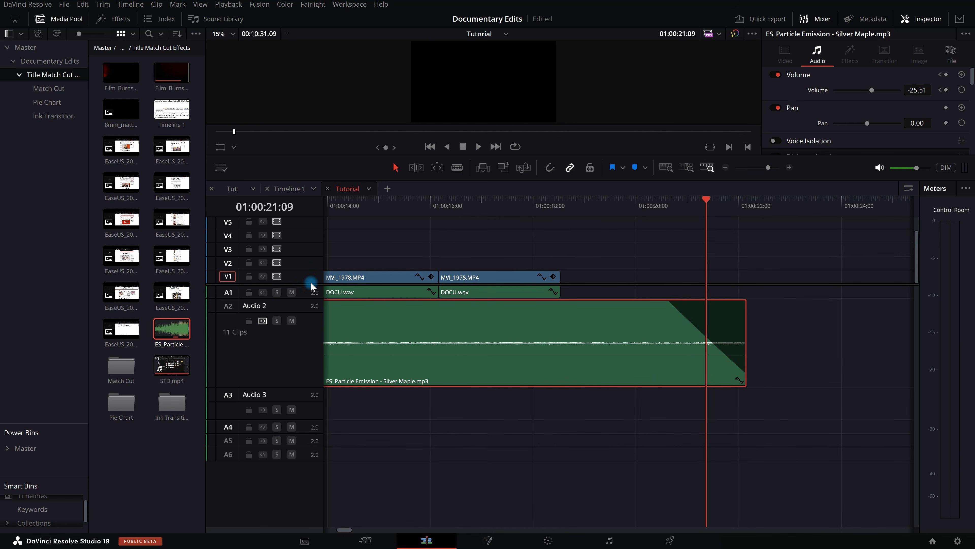
pyautogui.moveTo(308, 286); pyautogui.dragTo(311, 314)
pyautogui.scroll(3, 568, 327)
pyautogui.click(556, 326)
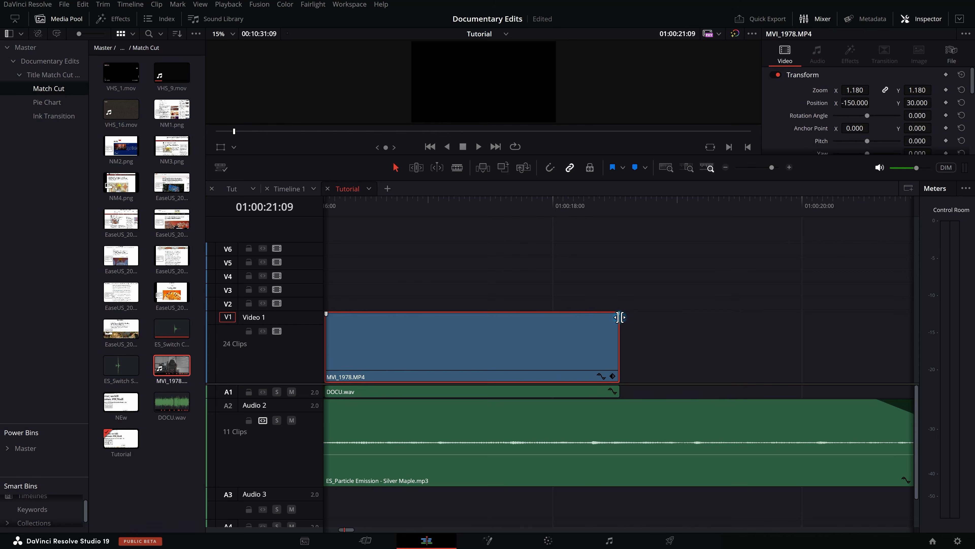
pyautogui.moveTo(619, 314); pyautogui.dragTo(502, 315)
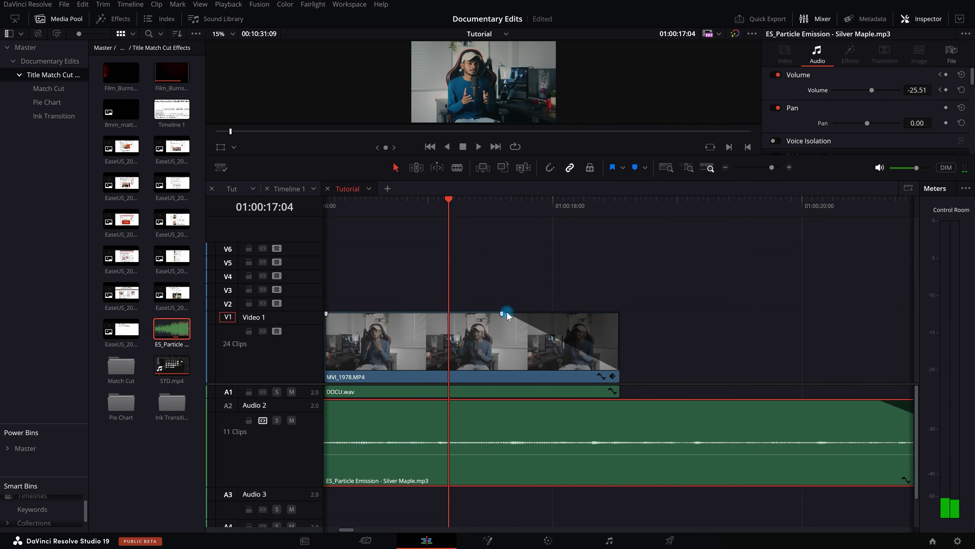
# - Play the last video clip's fade-out from about 01:00:17:07 and stop at 01:00:18:10
pyautogui.moveTo(498, 266); pyautogui.dragTo(666, 386)
pyautogui.click(734, 357)
pyautogui.press('space')
pyautogui.click(702, 423)
pyautogui.press('space')
pyautogui.moveTo(561, 210); pyautogui.dragTo(464, 215)
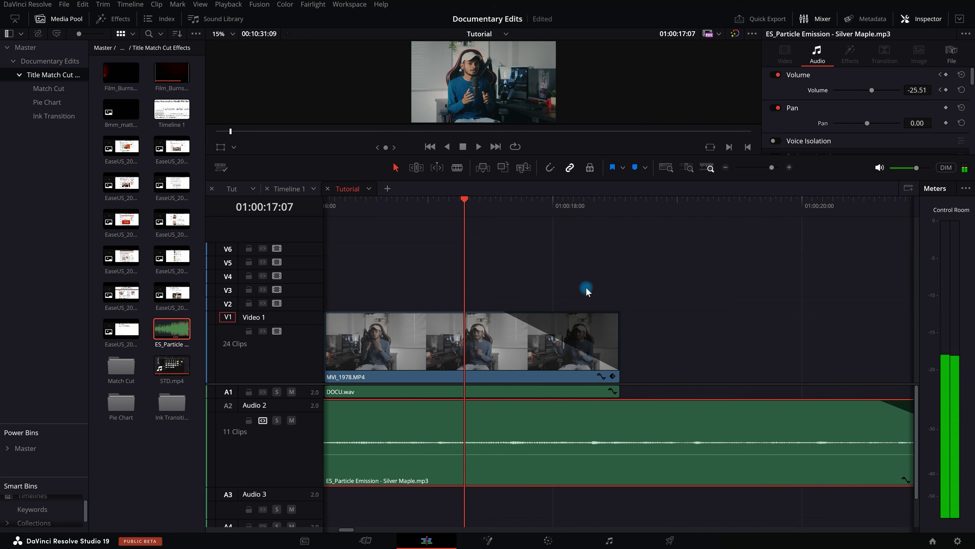
pyautogui.press('space')
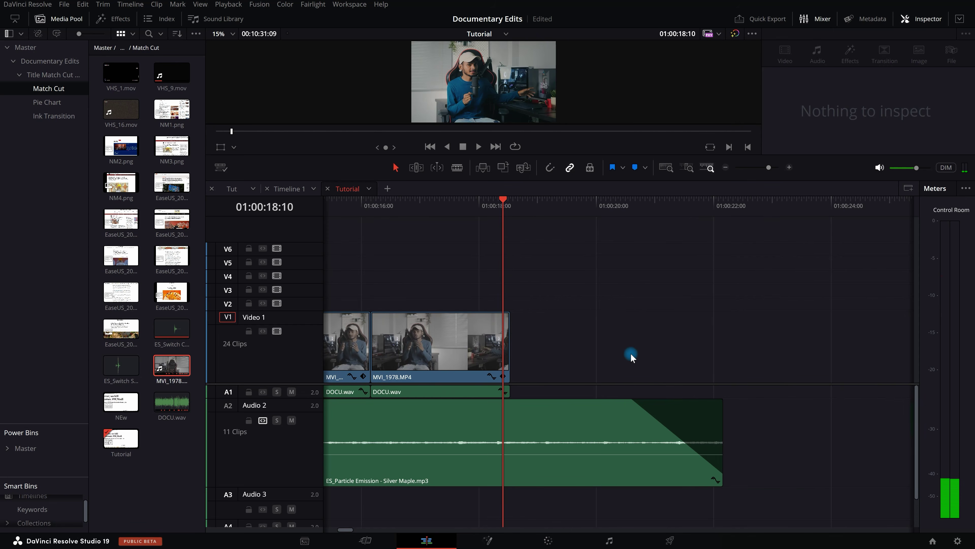
# - Examine the fade handles at the music clip's start and the first DOCU.wav clip's short fade-in on an enlarged Audio 1 track
pyautogui.click(704, 405)
pyautogui.scroll(-10, 761, 419)
pyautogui.scroll(4, 236, 424)
pyautogui.scroll(6, 236, 426)
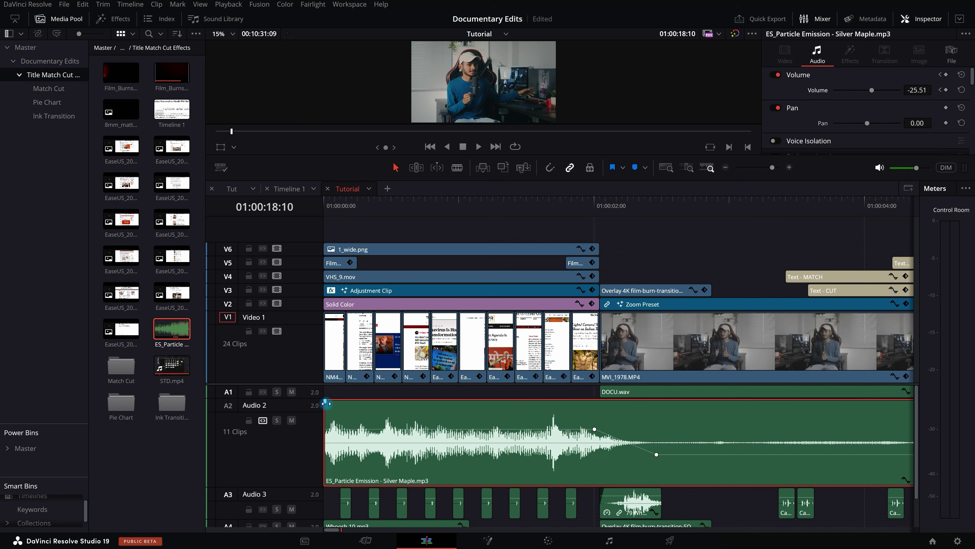
pyautogui.click(325, 403)
pyautogui.scroll(-4, 545, 409)
pyautogui.scroll(3, 290, 431)
pyautogui.scroll(-2, 492, 379)
pyautogui.moveTo(312, 398); pyautogui.dragTo(314, 470)
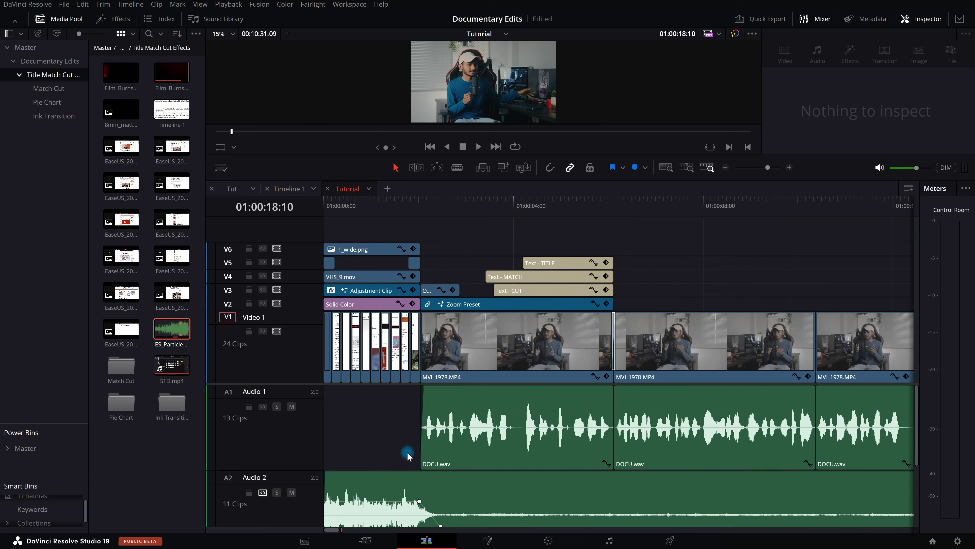
pyautogui.scroll(5, 408, 456)
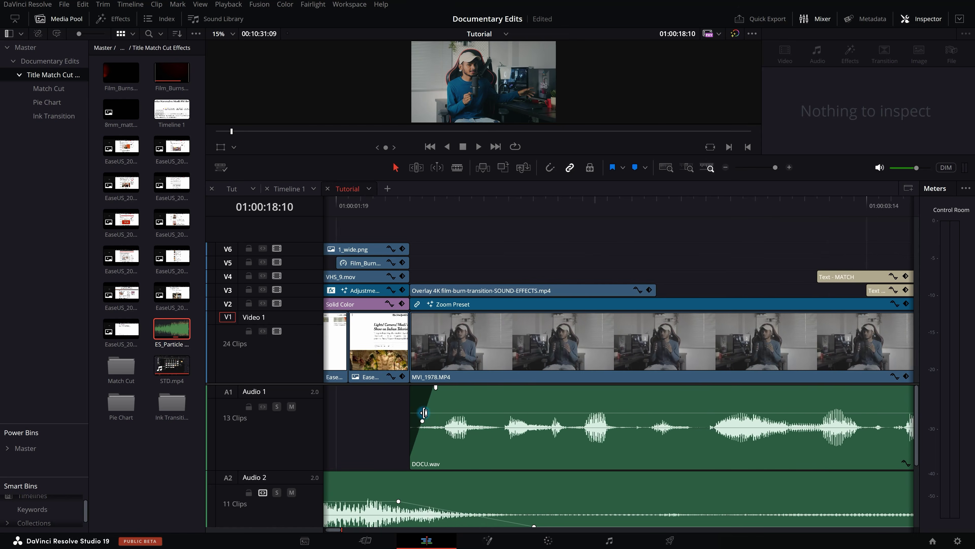
pyautogui.click(424, 412)
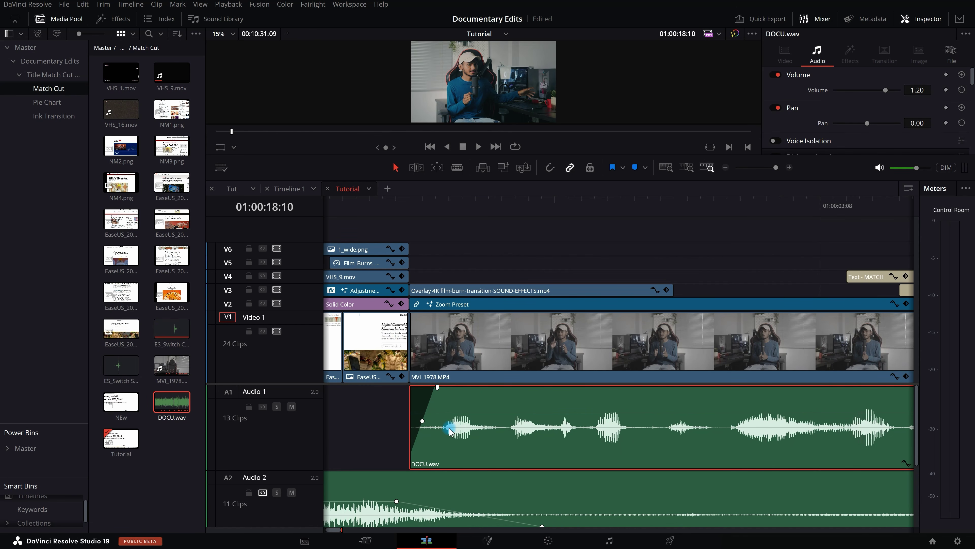
# - Reduce the heights of the Audio 1 and Audio 2 tracks and select the music clip
pyautogui.scroll(-10, 450, 430)
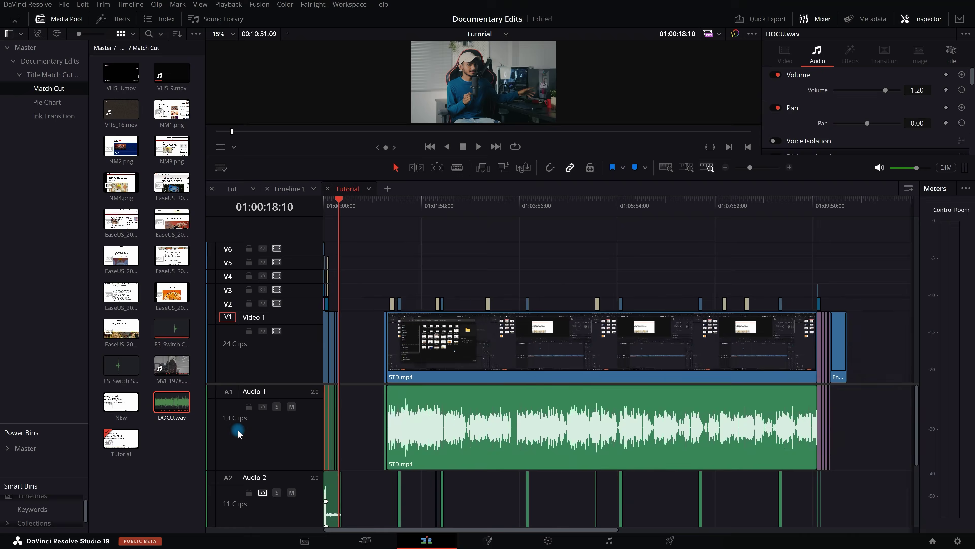
pyautogui.scroll(10, 238, 433)
pyautogui.moveTo(313, 466); pyautogui.dragTo(320, 399)
pyautogui.scroll(2, 285, 422)
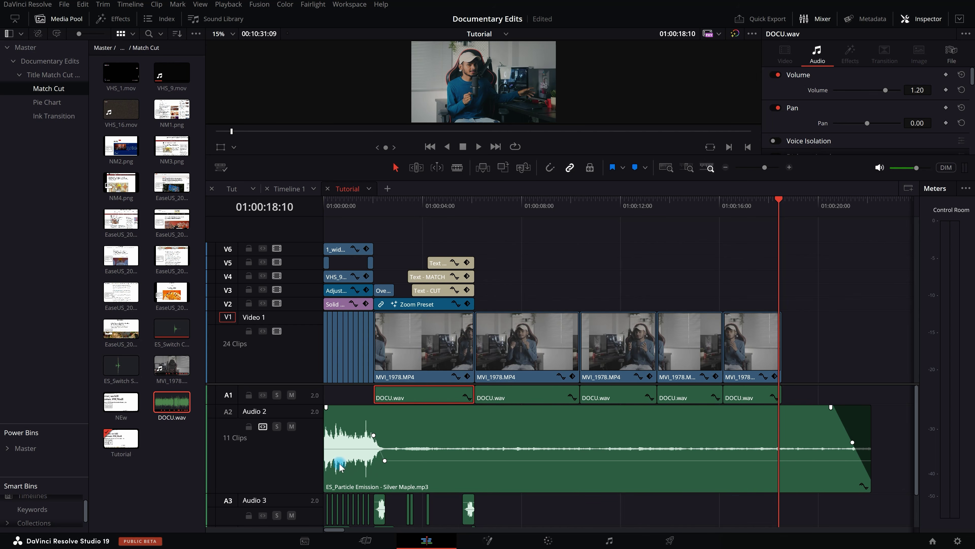
pyautogui.moveTo(315, 493); pyautogui.dragTo(316, 455)
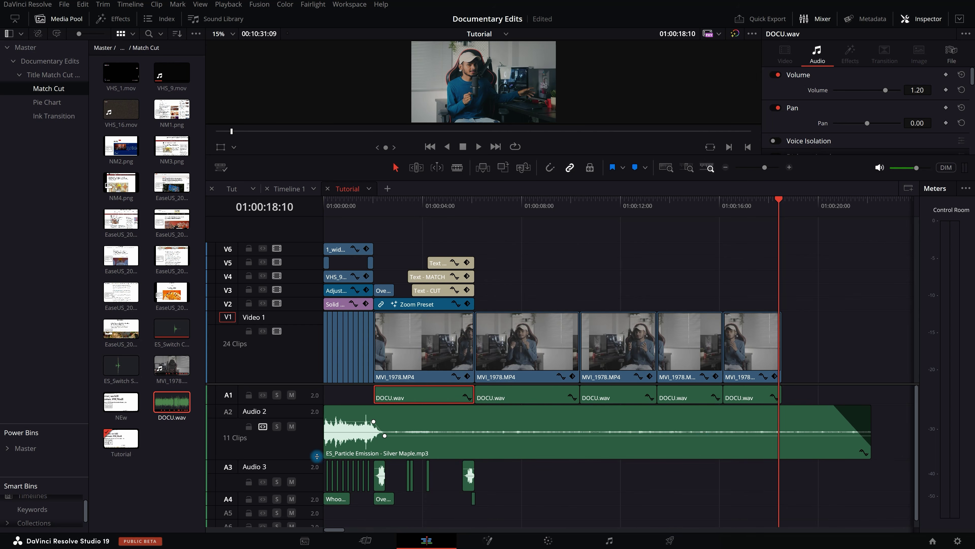
pyautogui.click(713, 436)
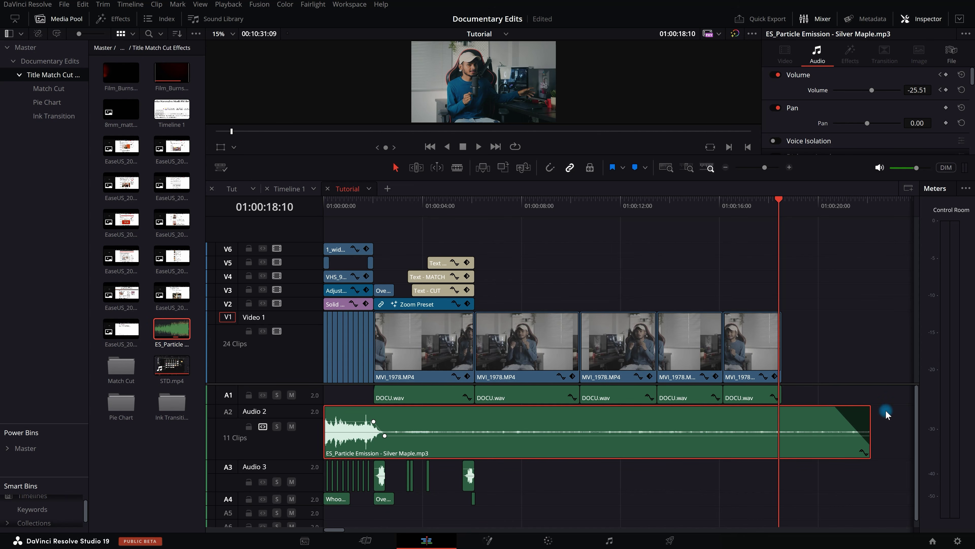
# - Duplicate two adjoining DOCU.wav voiceover clips to the empty part of Audio 1, starting at about 01:00:29
pyautogui.scroll(1, 450, 432)
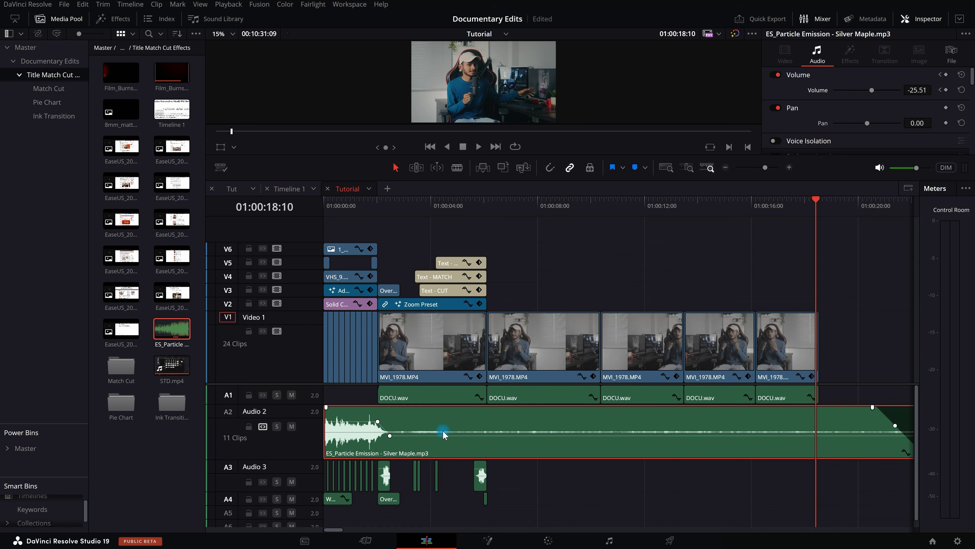
pyautogui.hscroll(3, 509, 442)
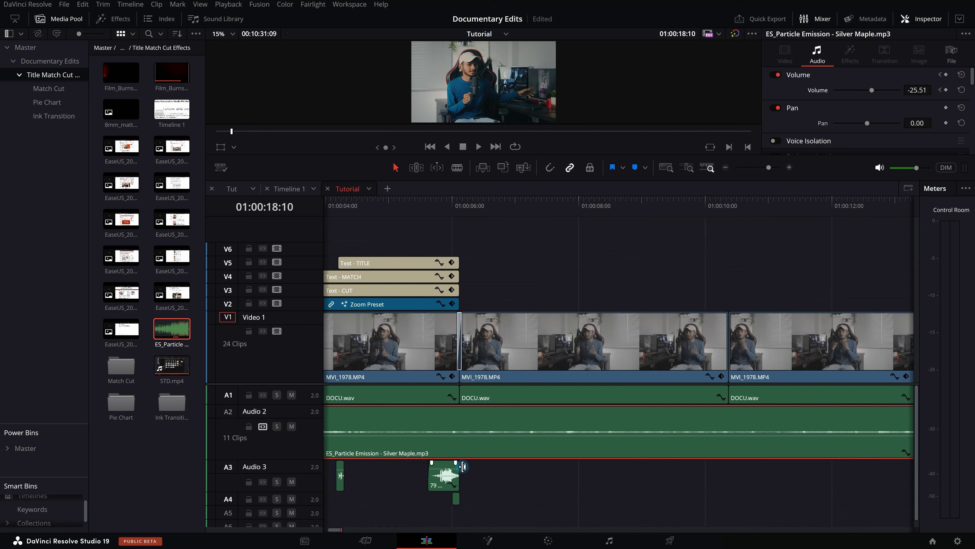
pyautogui.scroll(-6, 568, 385)
pyautogui.scroll(4, 346, 395)
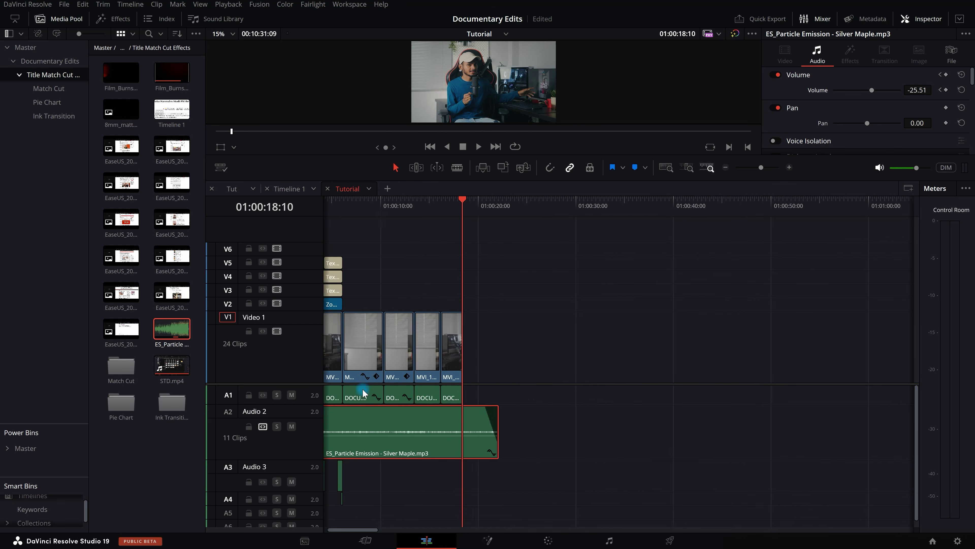
pyautogui.moveTo(515, 391); pyautogui.dragTo(676, 398)
pyautogui.scroll(3, 537, 402)
pyautogui.scroll(-2, 583, 383)
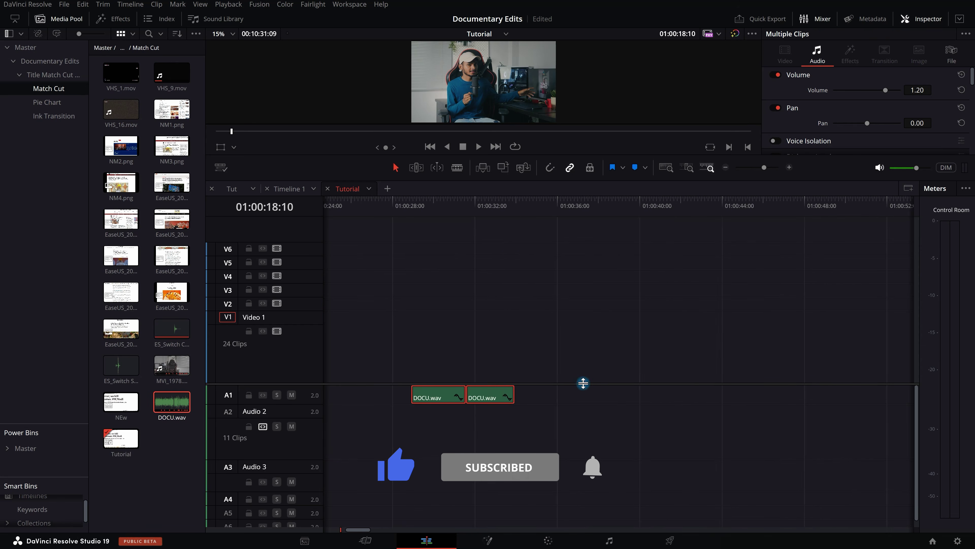
# - Enlarge the Audio 1 track to show the copied clips' waveforms, and select the second copy
pyautogui.scroll(2, 458, 399)
pyautogui.moveTo(302, 404); pyautogui.dragTo(302, 432)
pyautogui.scroll(2, 396, 374)
pyautogui.click(491, 379)
pyautogui.click(510, 403)
pyautogui.click(590, 414)
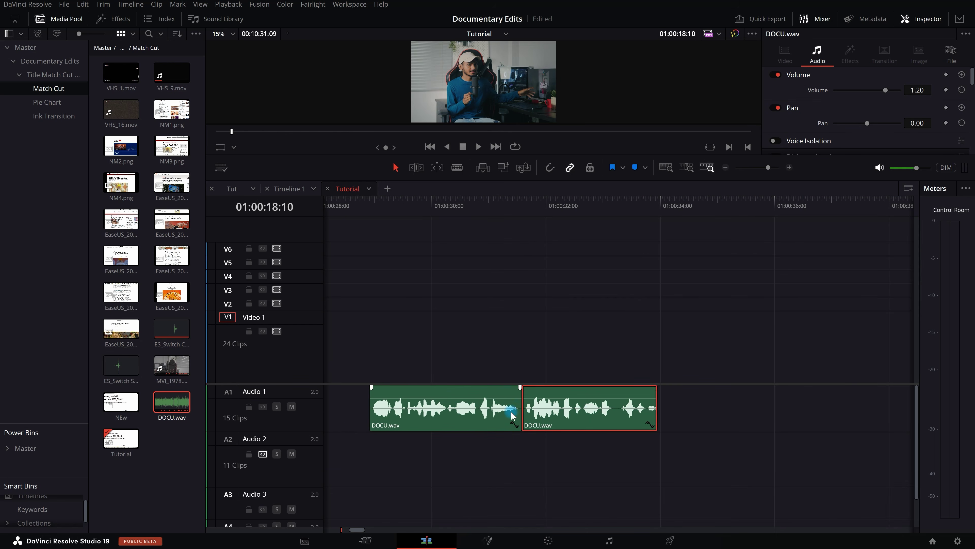
# - Add an 8 frame Cross Fade 0 dB at the cut between the two copied DOCU.wav clips
pyautogui.rightClick(526, 404)
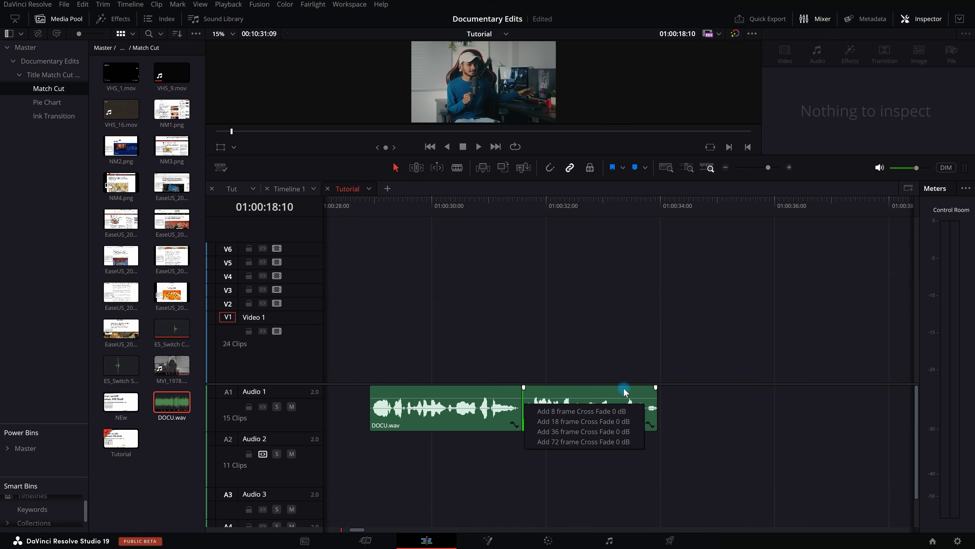
pyautogui.moveTo(497, 354); pyautogui.dragTo(532, 417)
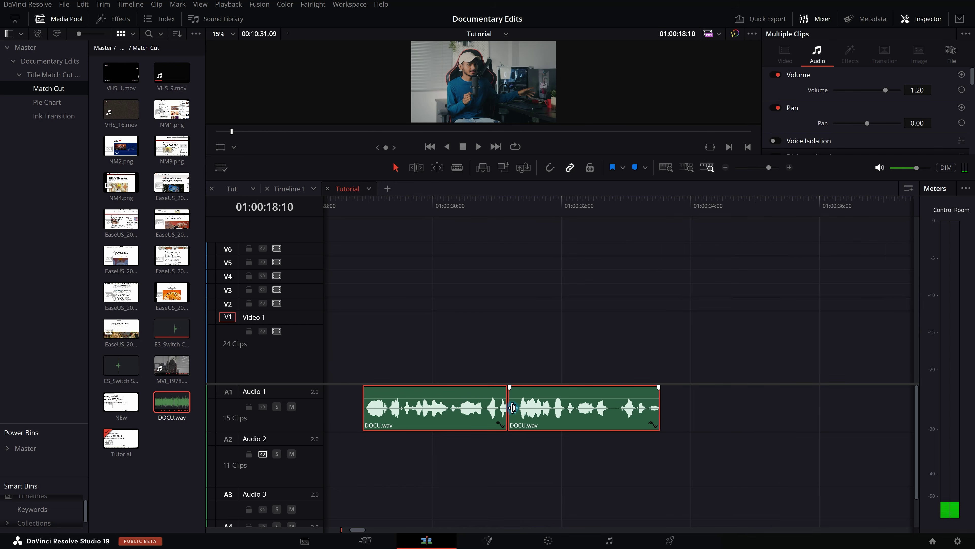
pyautogui.rightClick(511, 406)
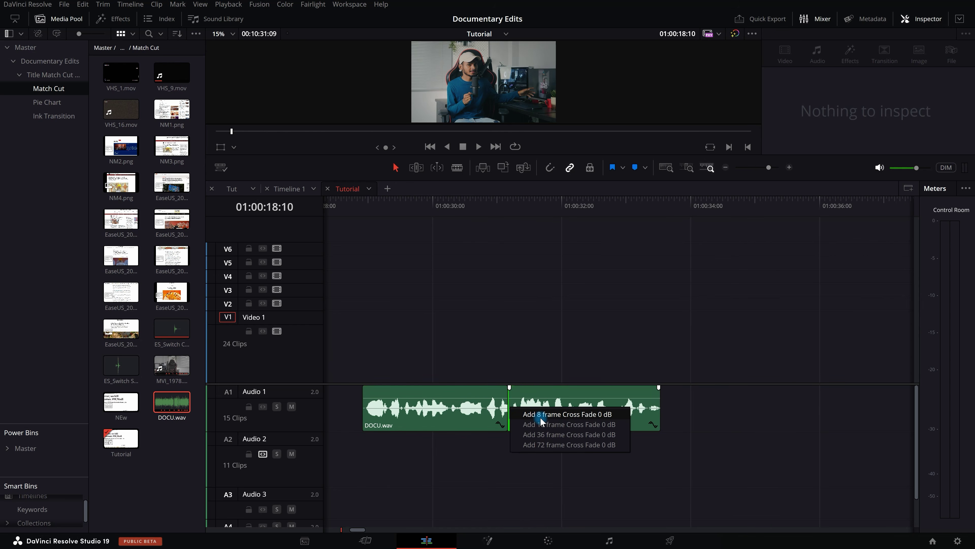
pyautogui.click(539, 415)
# - Select the cross fade, expand the inspector to full height, and align the transition centred on the cut
pyautogui.scroll(4, 510, 394)
pyautogui.click(559, 403)
pyautogui.click(559, 343)
pyautogui.click(545, 405)
pyautogui.click(595, 329)
pyautogui.click(556, 404)
pyautogui.click(959, 20)
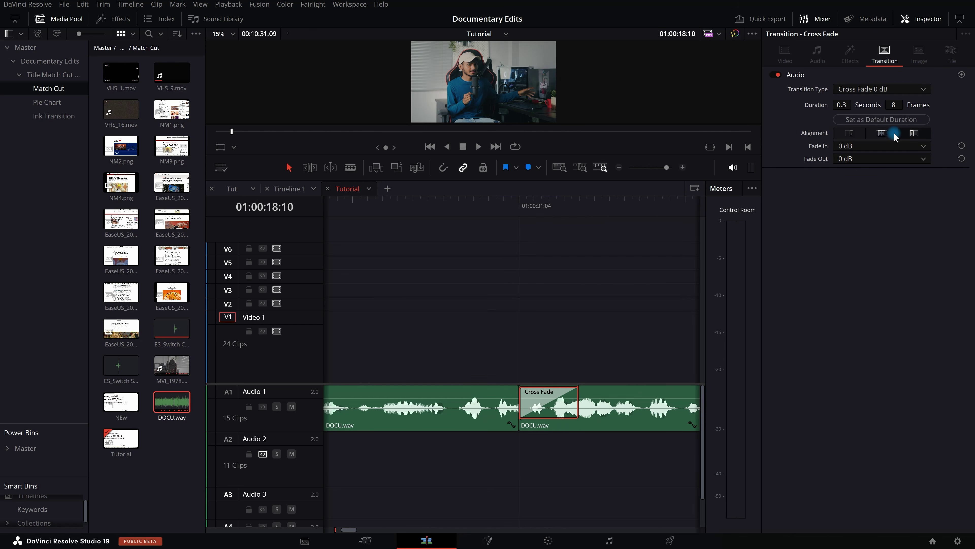
pyautogui.click(881, 133)
# - Play the copied voiceover clips across the centred cross fade, starting from about 01:00:30:14
pyautogui.scroll(-3, 403, 320)
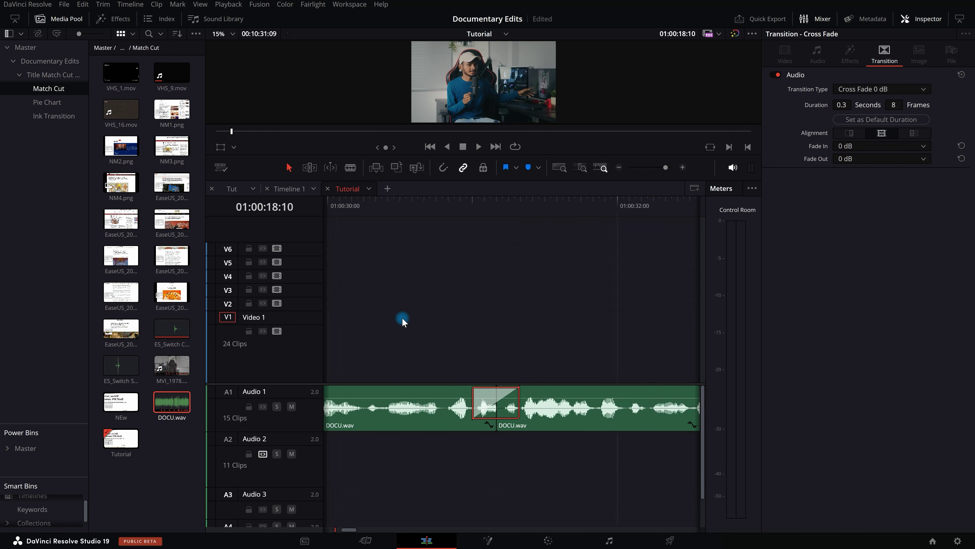
pyautogui.click(406, 205)
pyautogui.scroll(-2, 407, 276)
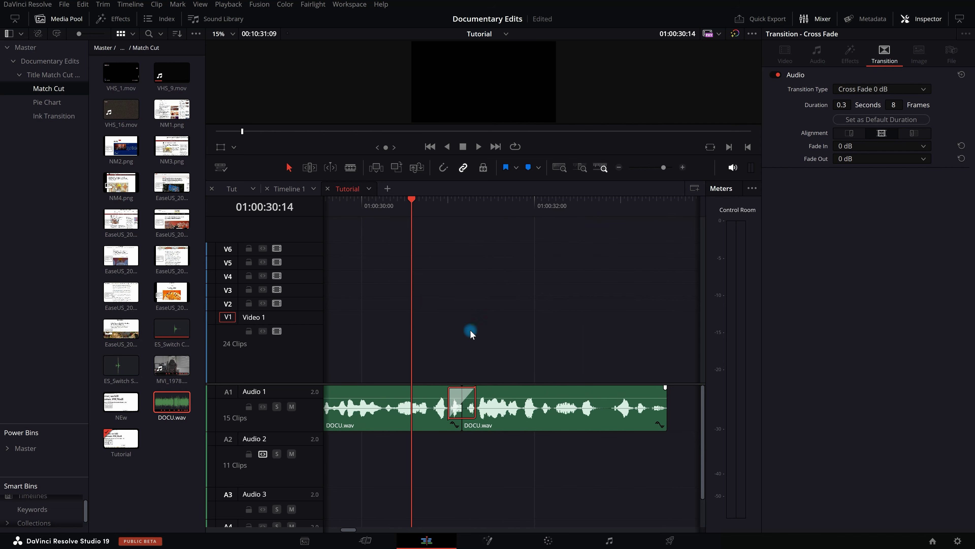
pyautogui.press('space')
pyautogui.click(412, 203)
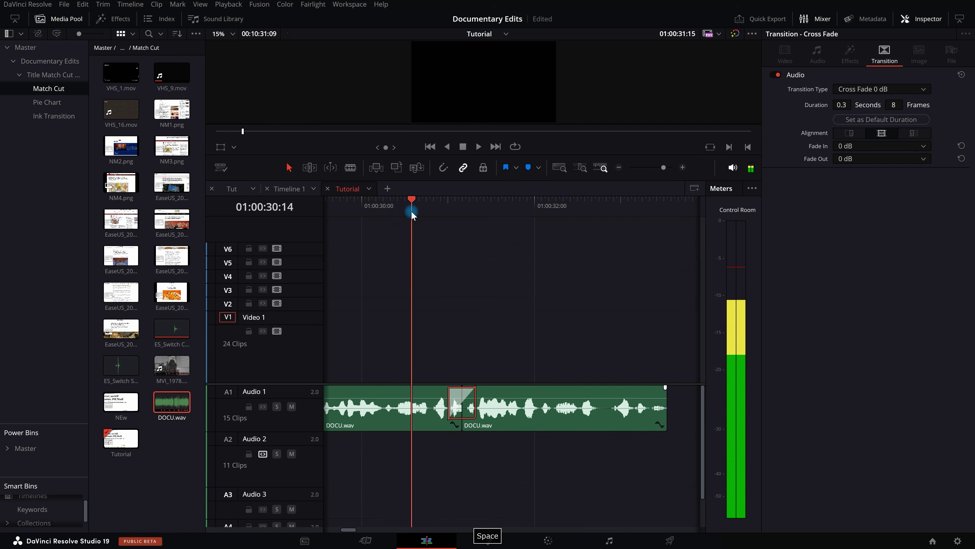
pyautogui.press('space')
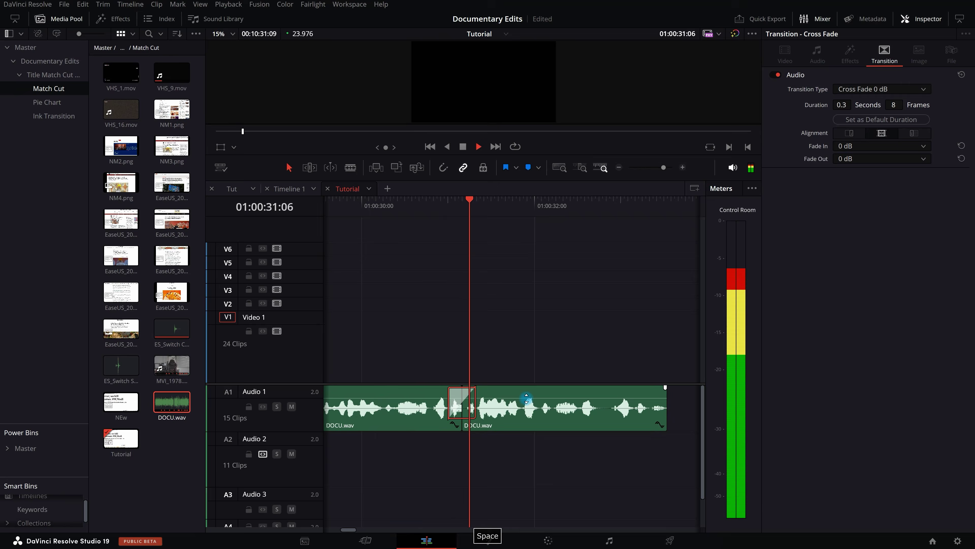
pyautogui.click(411, 218)
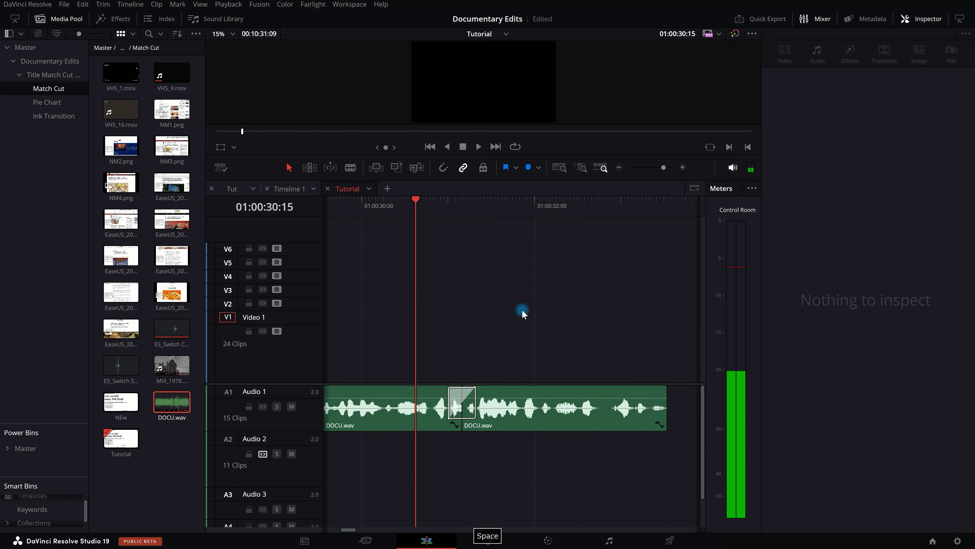
# - Select the cross fade and review its available transition types, keeping Cross Fade 0 dB
pyautogui.scroll(2, 499, 326)
pyautogui.click(433, 404)
pyautogui.scroll(1, 433, 404)
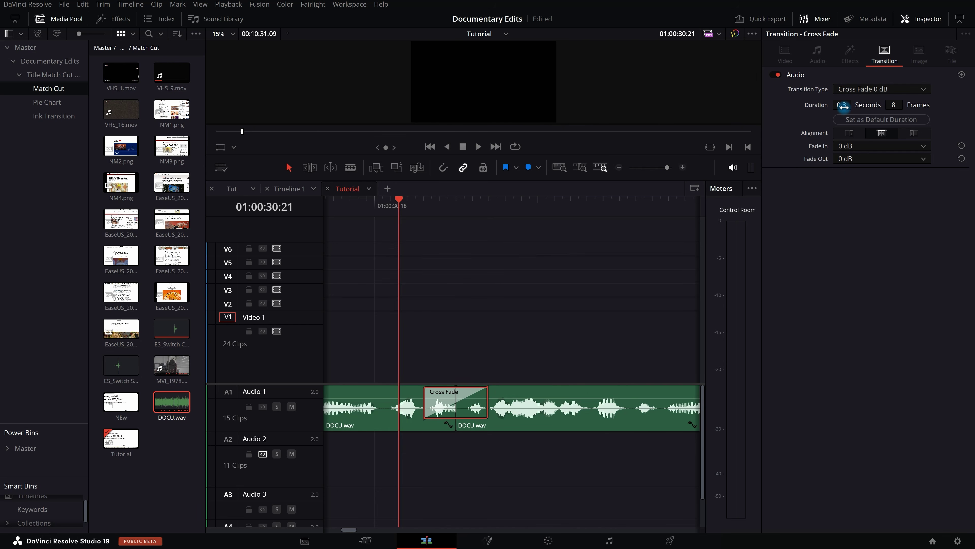
pyautogui.click(900, 88)
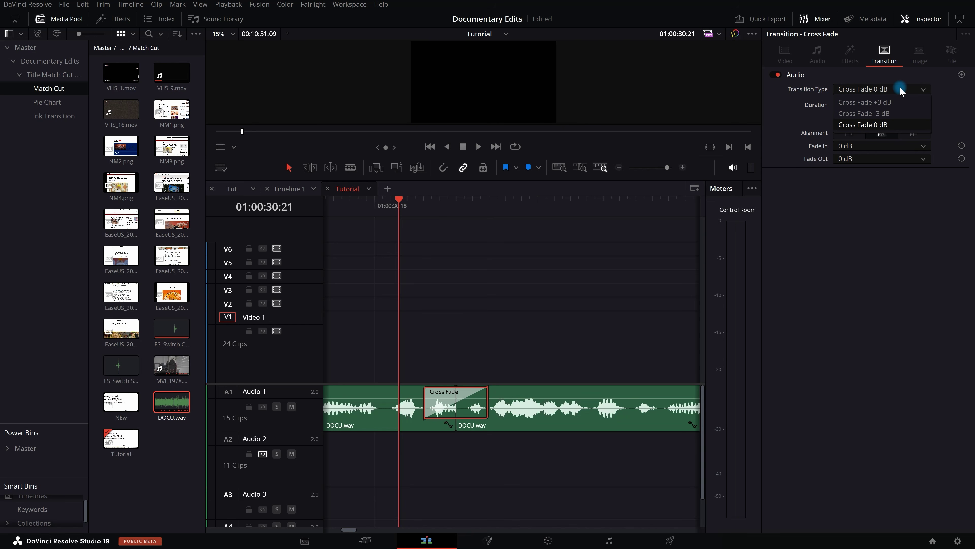
pyautogui.click(900, 90)
pyautogui.click(900, 88)
pyautogui.click(892, 85)
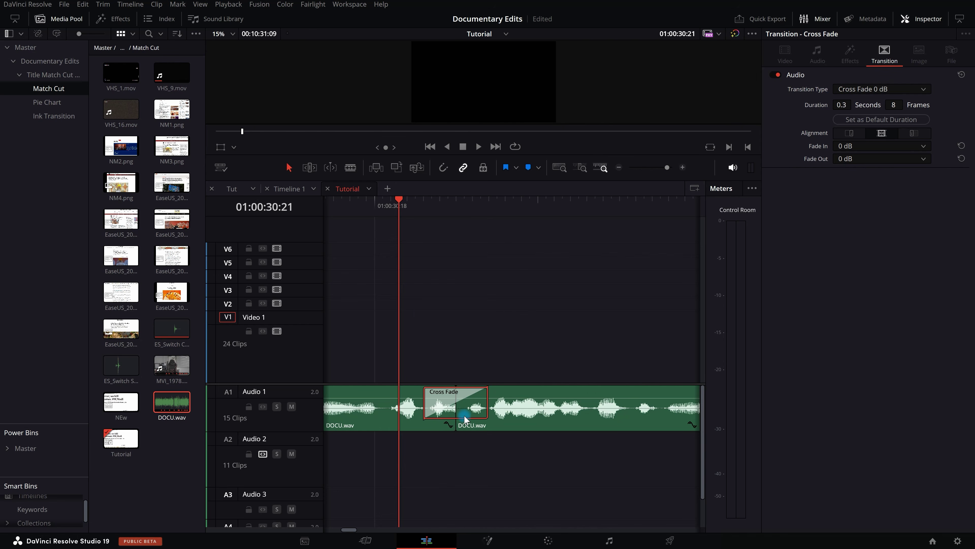
# - Delete the cross fade and apply the default audio transition to all edges of both copied DOCU.wav clips
pyautogui.press('Delete')
pyautogui.scroll(-2, 531, 382)
pyautogui.scroll(-2, 531, 383)
pyautogui.moveTo(446, 323); pyautogui.dragTo(603, 467)
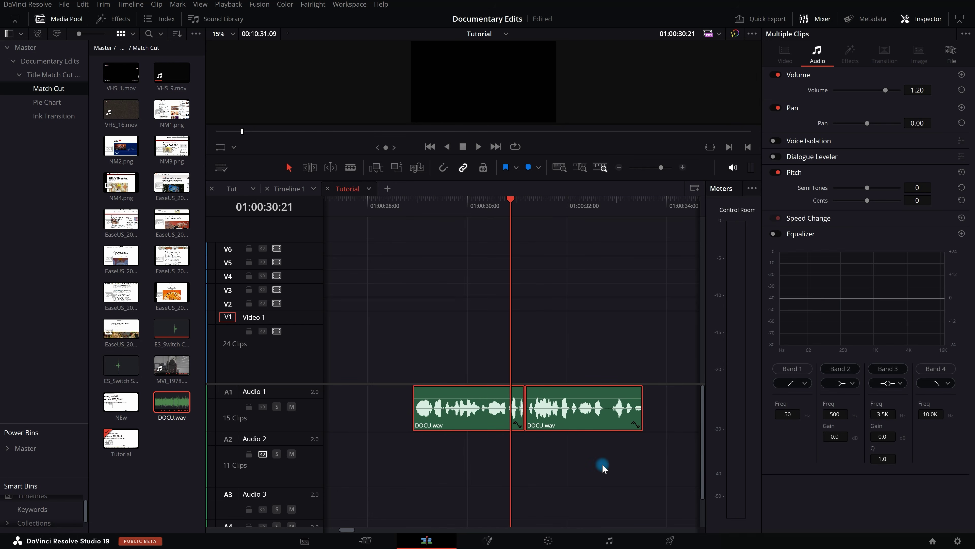
pyautogui.hotkey('shift', 't')
pyautogui.scroll(1, 525, 359)
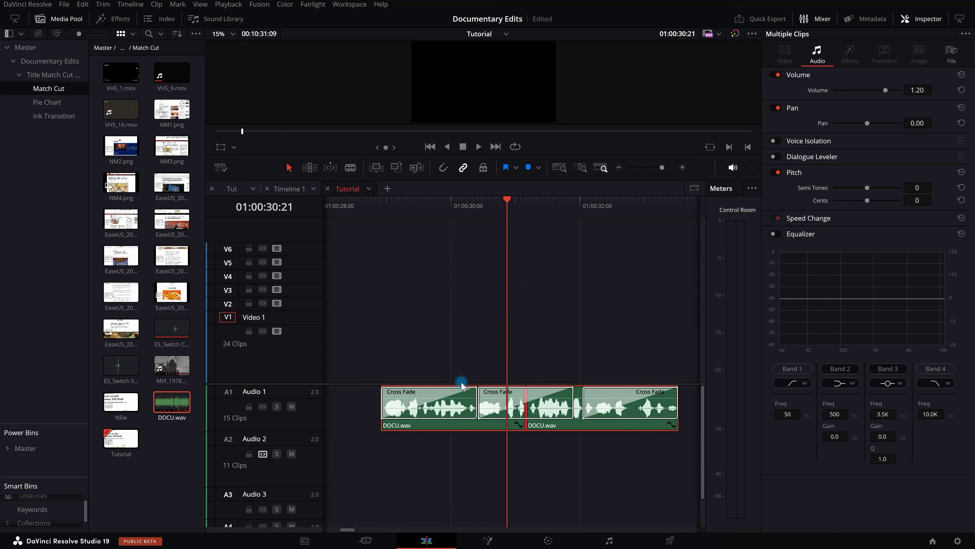
pyautogui.click(411, 405)
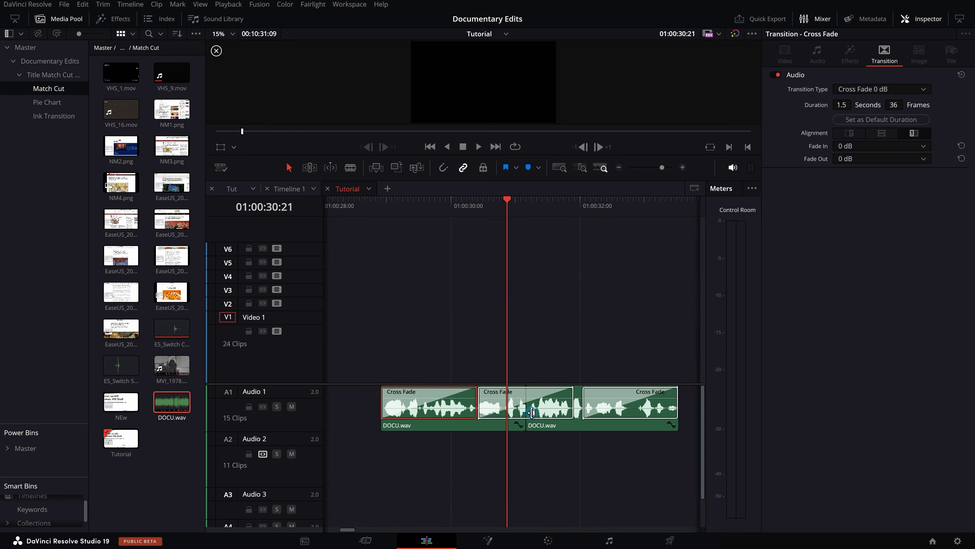
pyautogui.click(637, 405)
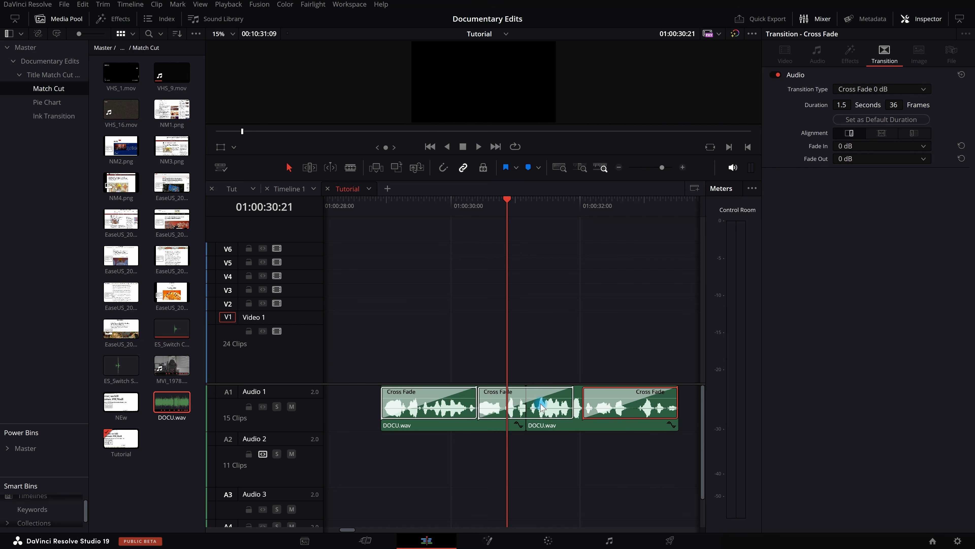
# - Remove the middle, ending and starting cross fades from the two copied DOCU.wav clips
pyautogui.click(549, 409)
pyautogui.press('BackSpace')
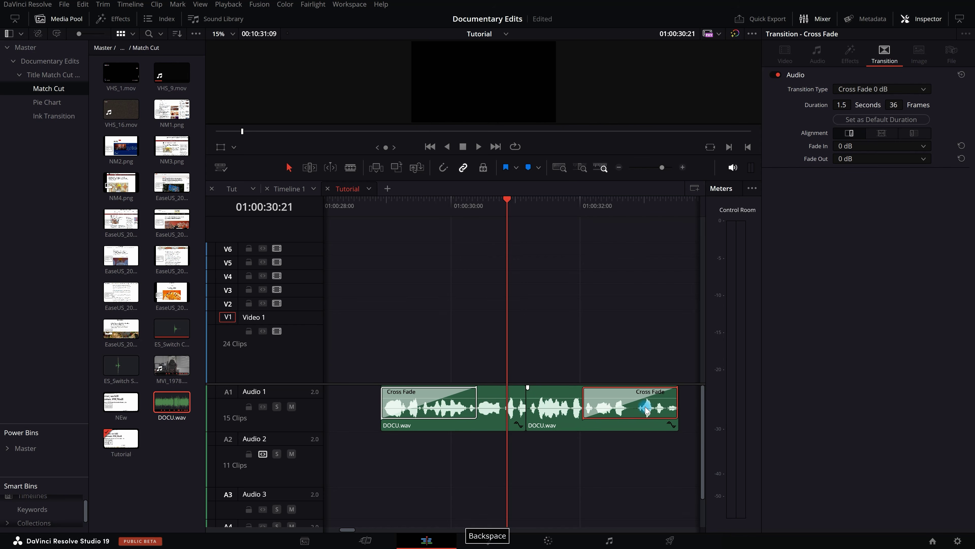
pyautogui.press('BackSpace')
pyautogui.click(439, 403)
pyautogui.press('BackSpace')
# - Select both copied clips, then show the Audio Transitions in the effects library with the media pool hidden
pyautogui.moveTo(486, 339); pyautogui.dragTo(580, 400)
pyautogui.moveTo(449, 346); pyautogui.dragTo(547, 414)
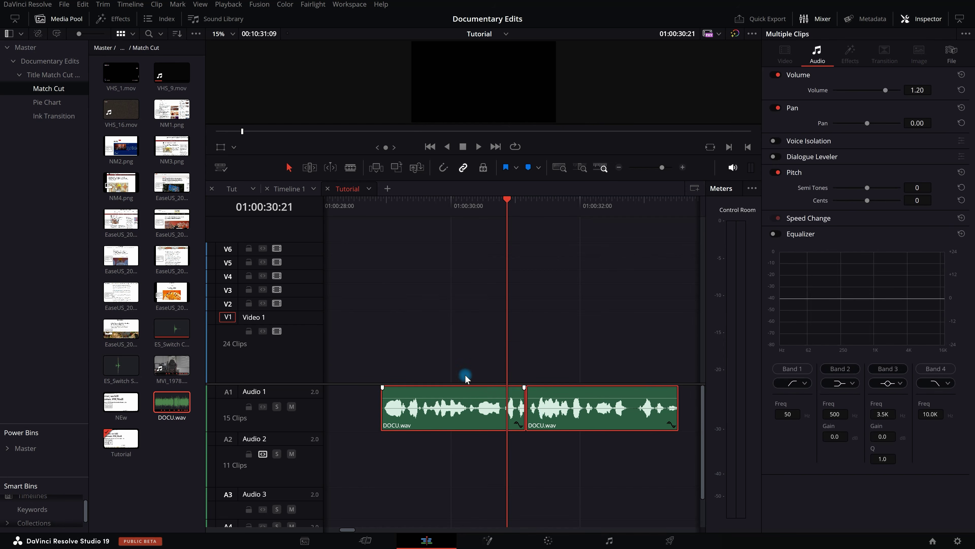
pyautogui.click(100, 19)
pyautogui.click(64, 19)
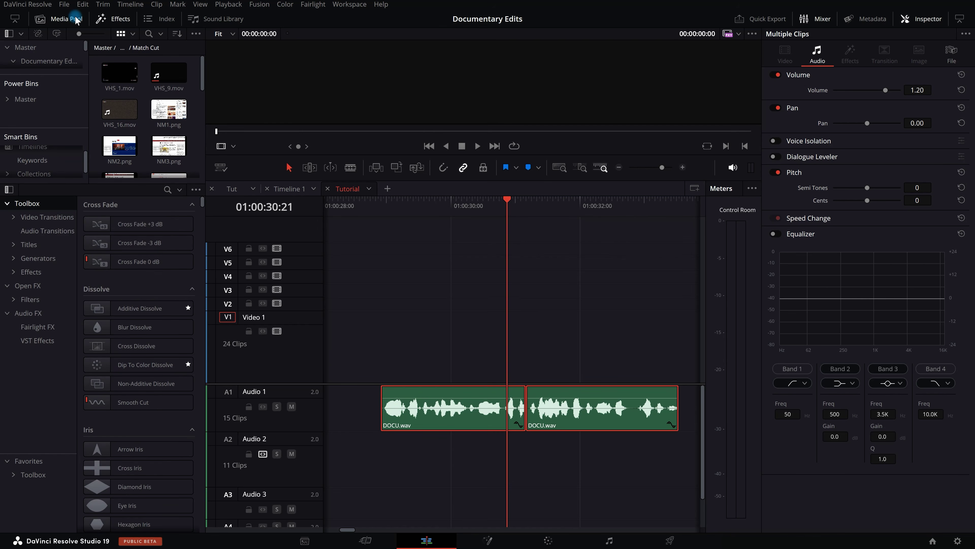
pyautogui.click(45, 76)
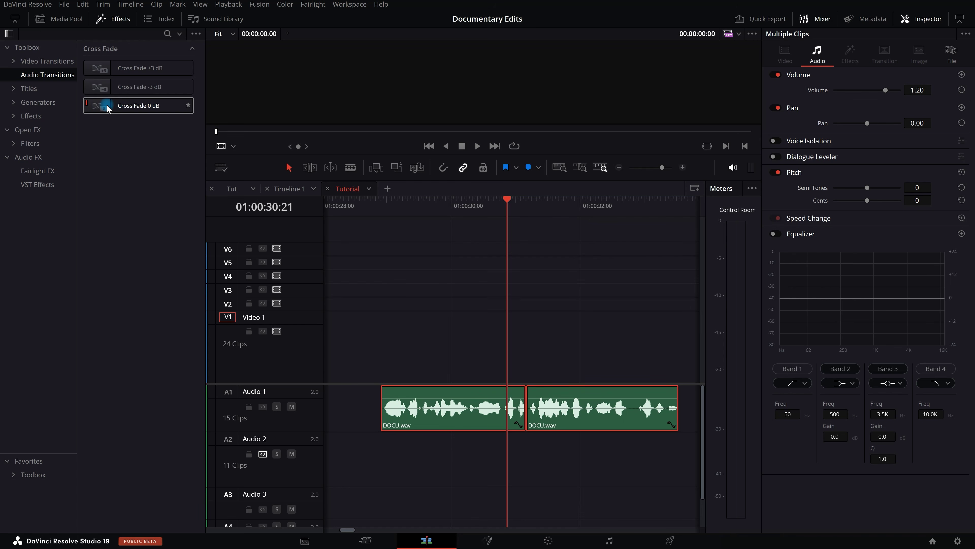
pyautogui.moveTo(109, 109); pyautogui.dragTo(600, 448)
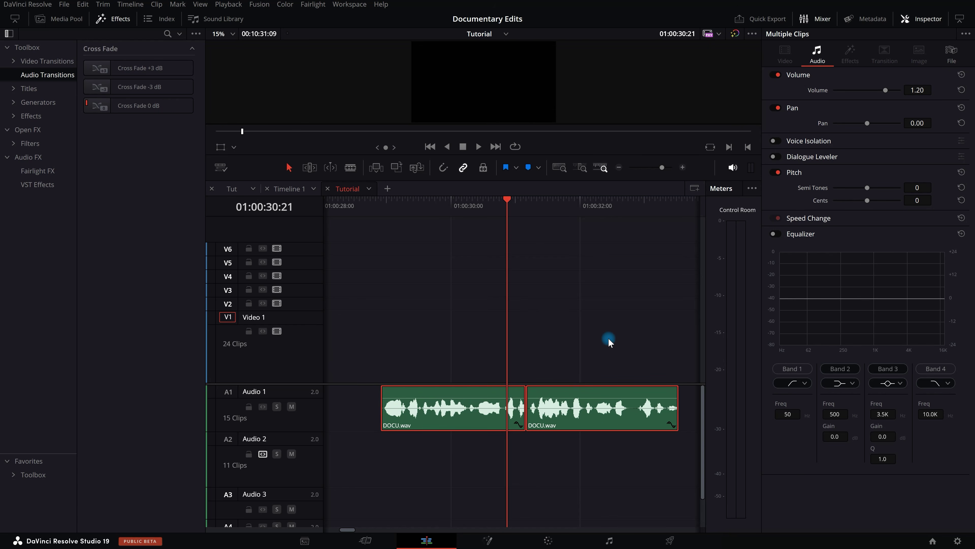
# - Delete the two copied clips and duplicate the last two DOCU.wav voiceover clips on Audio 1 to about 01:00:28
pyautogui.press('Delete')
pyautogui.scroll(-12, 608, 337)
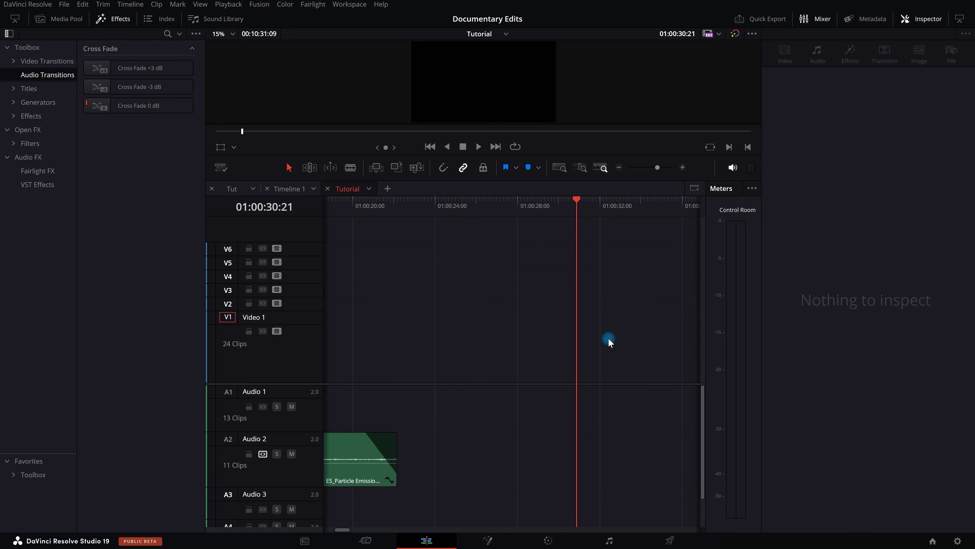
pyautogui.scroll(4, 229, 428)
pyautogui.scroll(4, 228, 427)
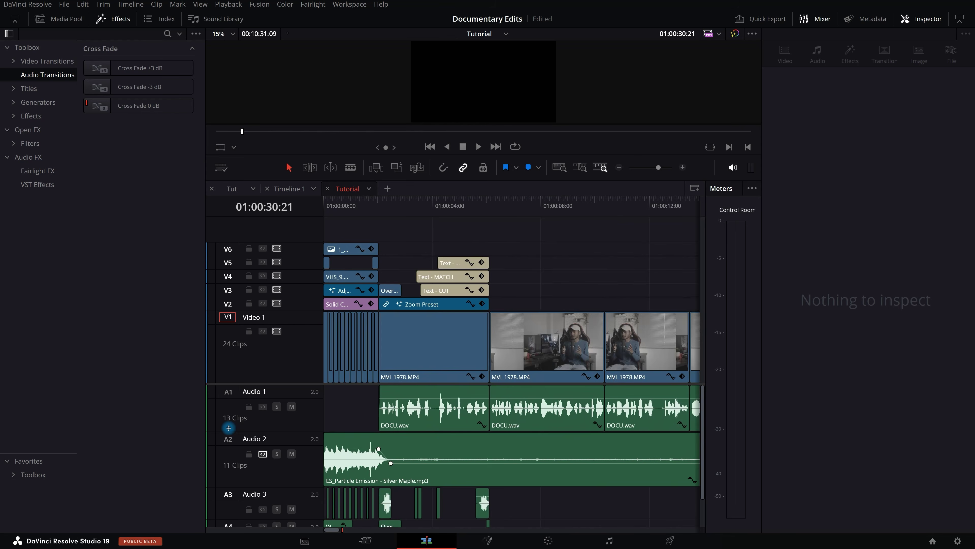
pyautogui.scroll(-5, 229, 428)
pyautogui.scroll(5, 303, 398)
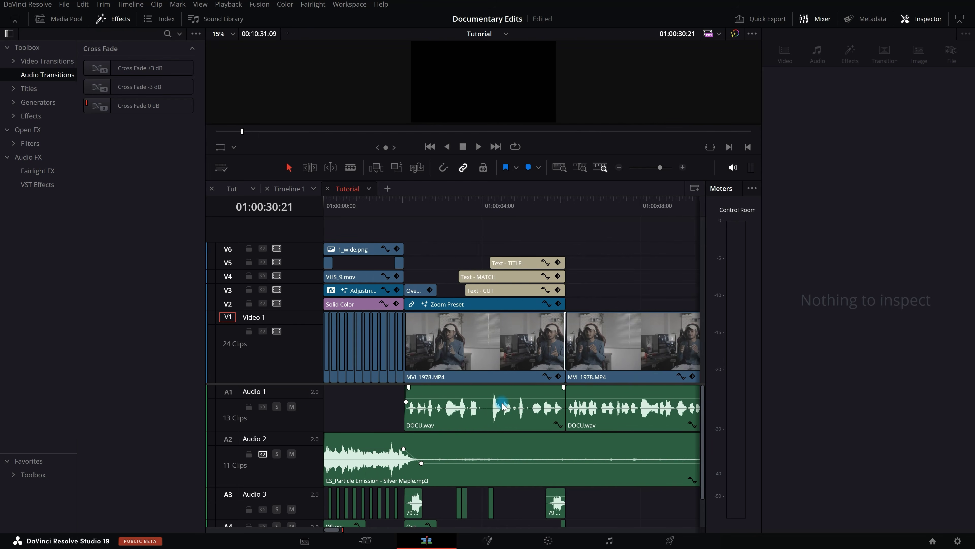
pyautogui.scroll(-6, 454, 421)
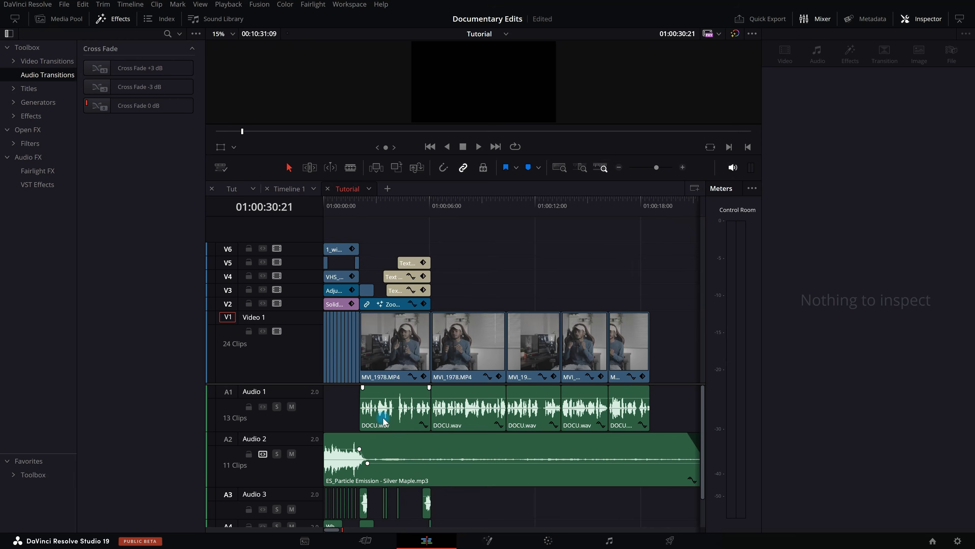
pyautogui.moveTo(461, 399); pyautogui.dragTo(387, 412)
pyautogui.moveTo(407, 415); pyautogui.dragTo(523, 416)
pyautogui.scroll(6, 527, 416)
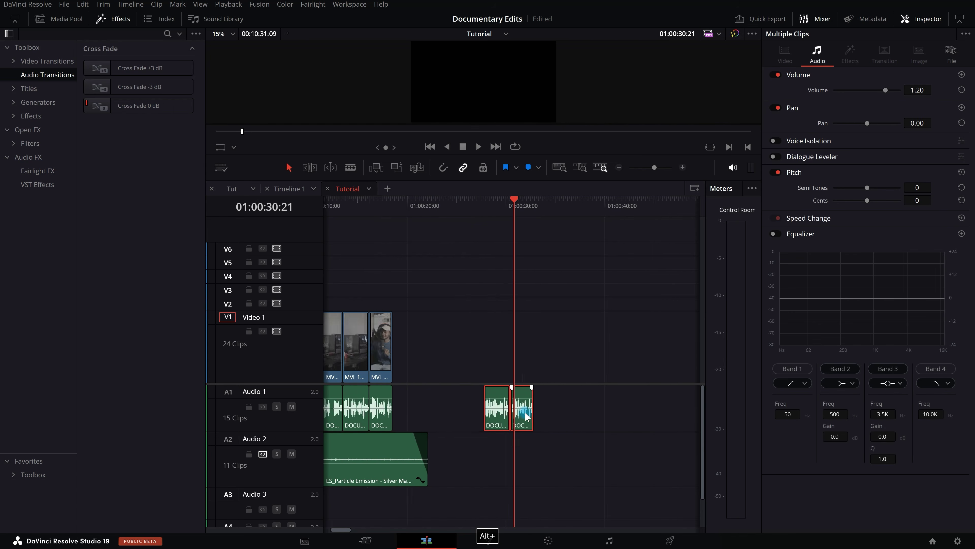
pyautogui.scroll(-1, 546, 411)
# - Play the new copies, return the playhead to 01:00:28:05, and select the first copied clip
pyautogui.press('space')
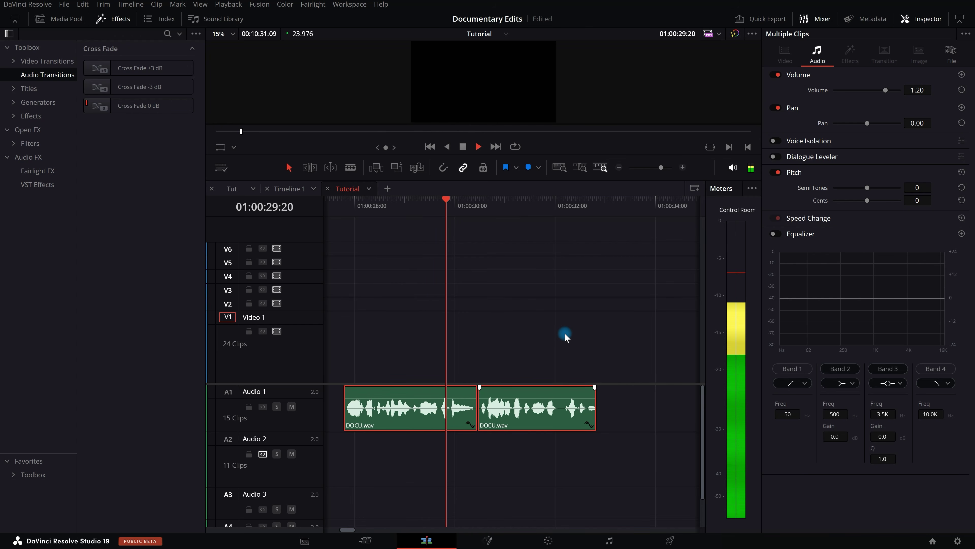
pyautogui.click(373, 219)
pyautogui.press('space')
pyautogui.click(366, 218)
pyautogui.click(439, 407)
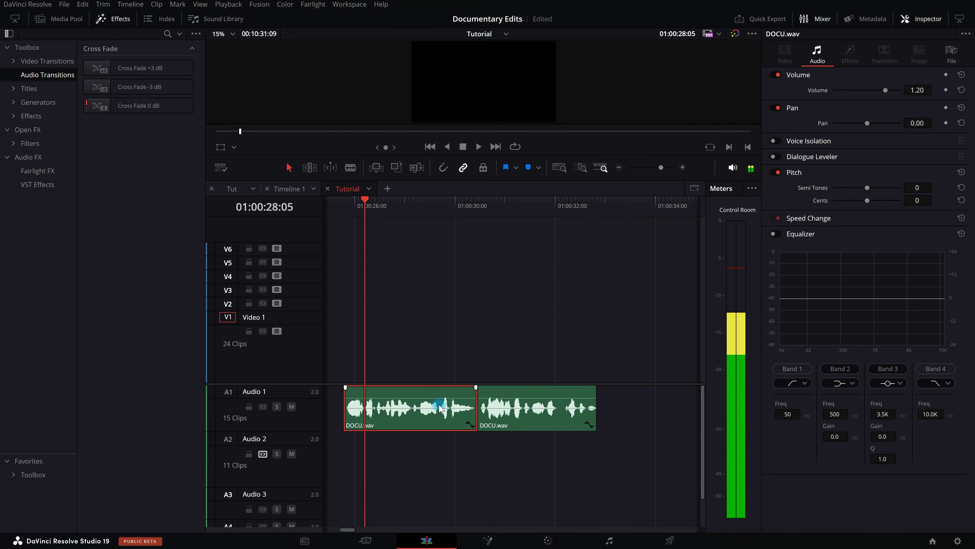
pyautogui.click(503, 349)
pyautogui.click(445, 405)
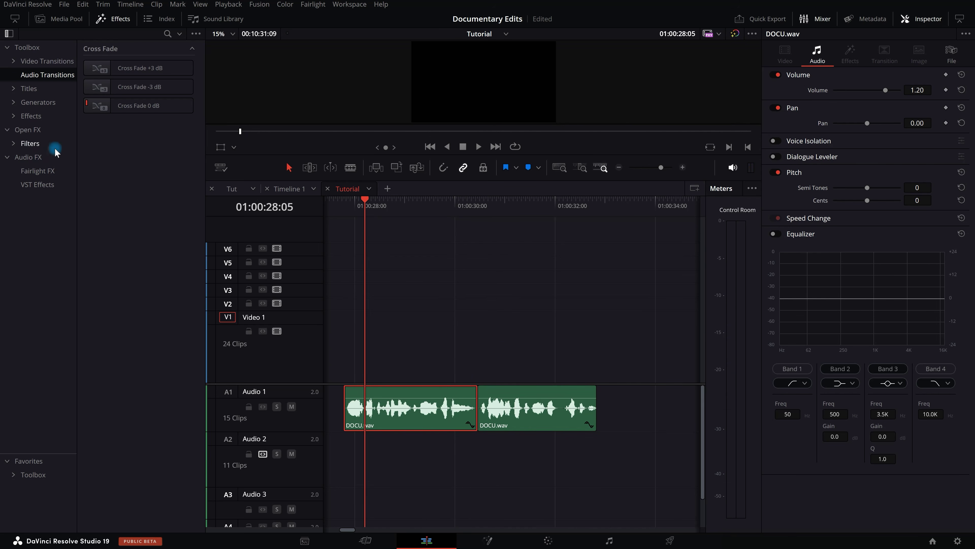
# - Browse the Audio FX and VST Effects, and return to the Fairlight FX list
pyautogui.click(18, 158)
pyautogui.scroll(-10, 135, 267)
pyautogui.scroll(10, 135, 267)
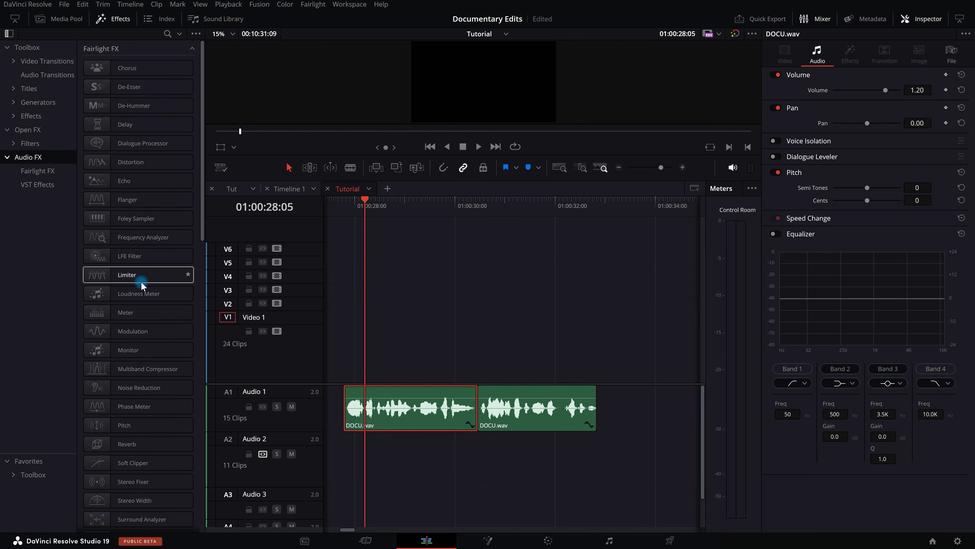
pyautogui.click(53, 186)
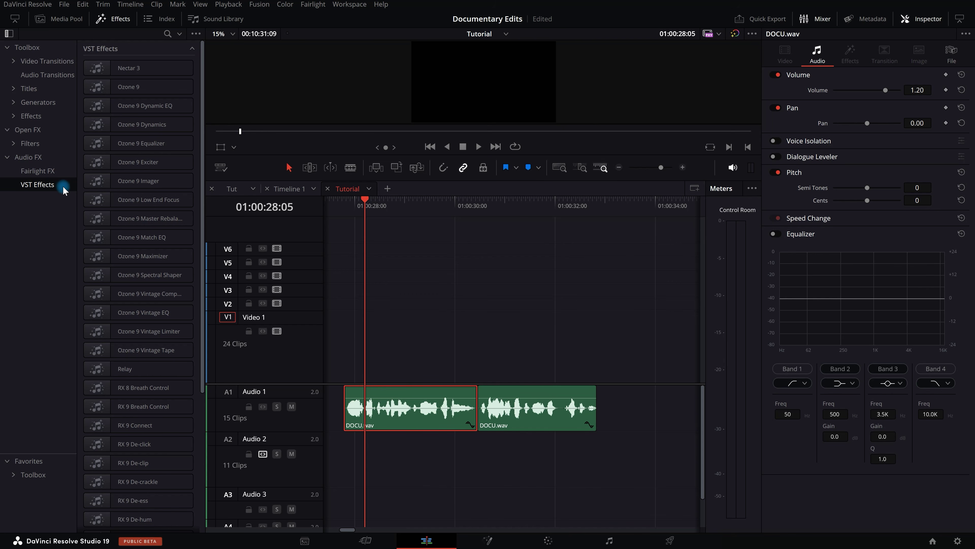
pyautogui.click(46, 172)
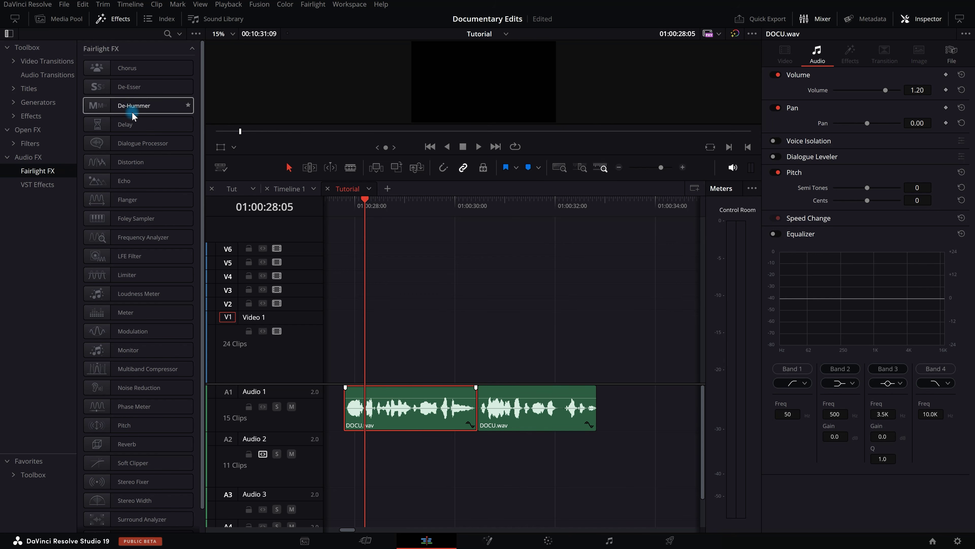
# - Apply the Fairlight FX Reverb to the first copied DOCU.wav clip and move its settings window off the timeline
pyautogui.click(96, 448)
pyautogui.moveTo(92, 447); pyautogui.dragTo(385, 423)
pyautogui.moveTo(525, 99); pyautogui.dragTo(866, 39)
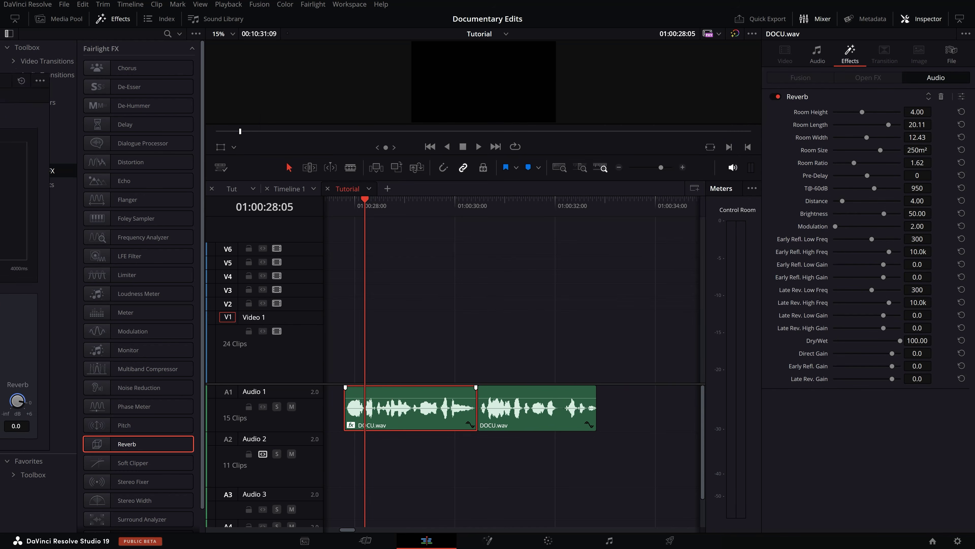
# - Play the first copied clip from about 01:00:28:08 to hear the default reverb
pyautogui.click(393, 248)
pyautogui.press('space')
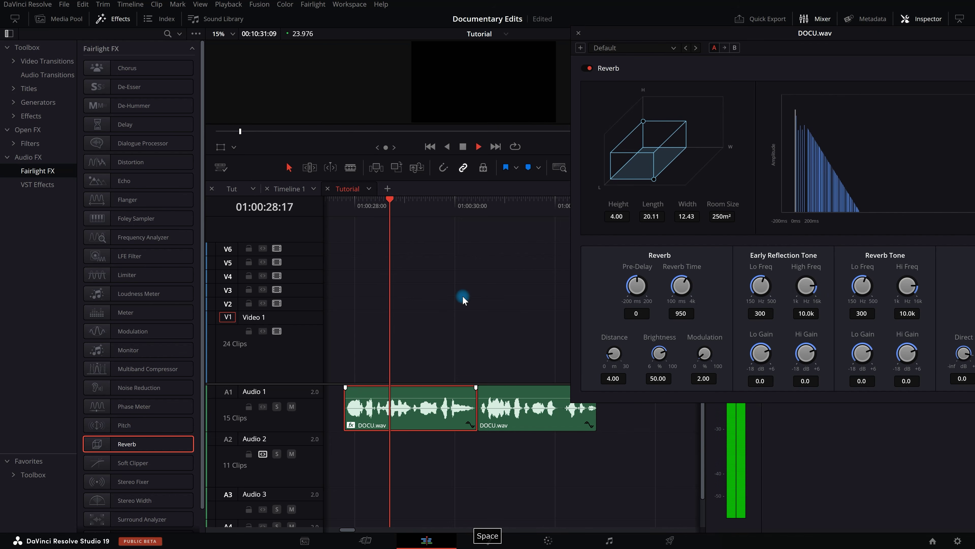
pyautogui.press('space')
pyautogui.click(371, 213)
pyautogui.click(411, 350)
pyautogui.click(427, 408)
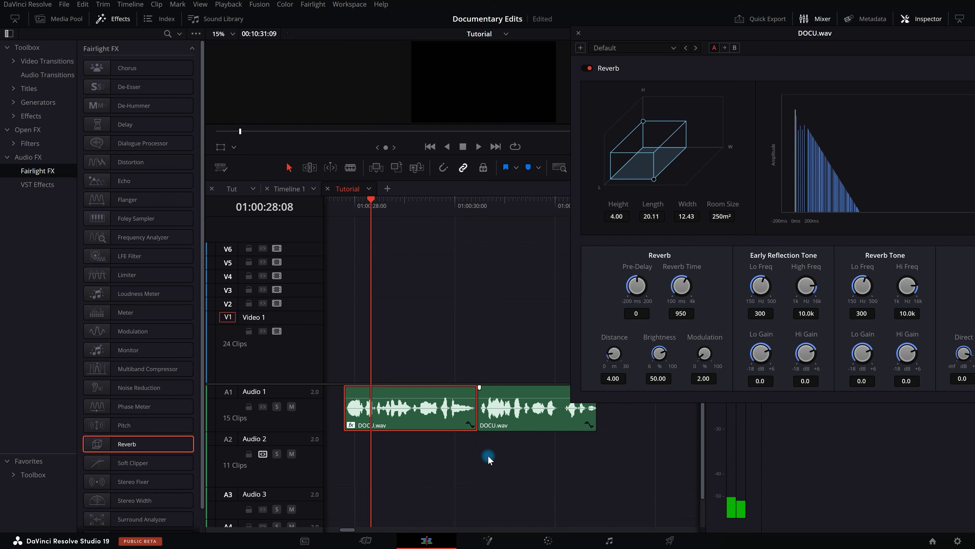
pyautogui.press('space')
pyautogui.press('space')
# - Load the Vocal Width preset in the Reverb settings of the first copied clip
pyautogui.moveTo(805, 47); pyautogui.dragTo(512, 67)
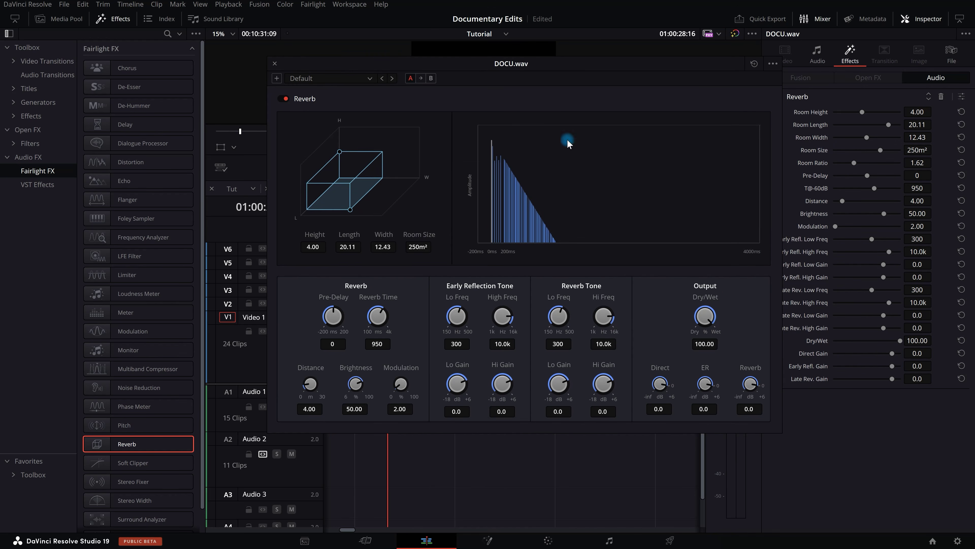
pyautogui.click(340, 86)
pyautogui.click(339, 79)
pyautogui.click(339, 79)
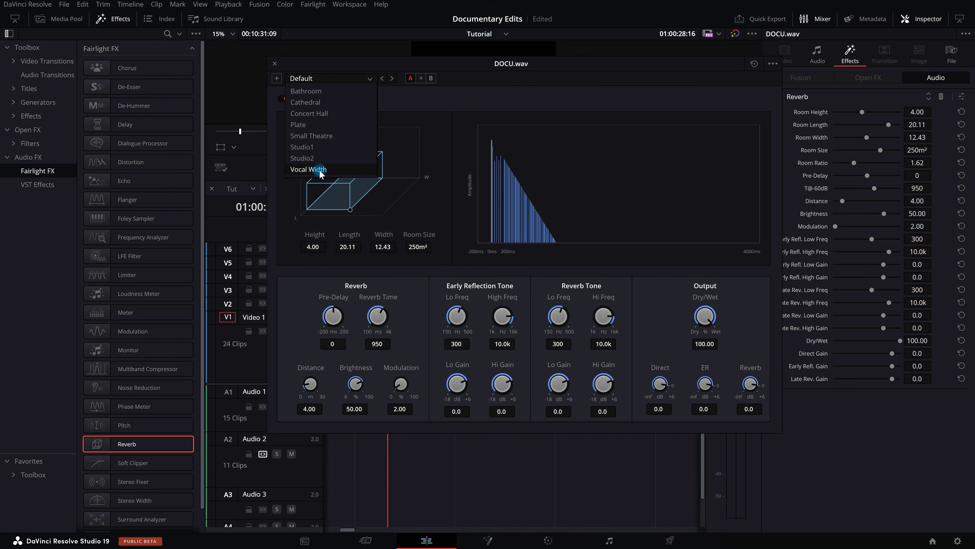
pyautogui.click(321, 170)
# - Play the clip with the Vocal Width reverb, and bring the Reverb settings window back to the centre
pyautogui.moveTo(529, 64); pyautogui.dragTo(948, 62)
pyautogui.press('space')
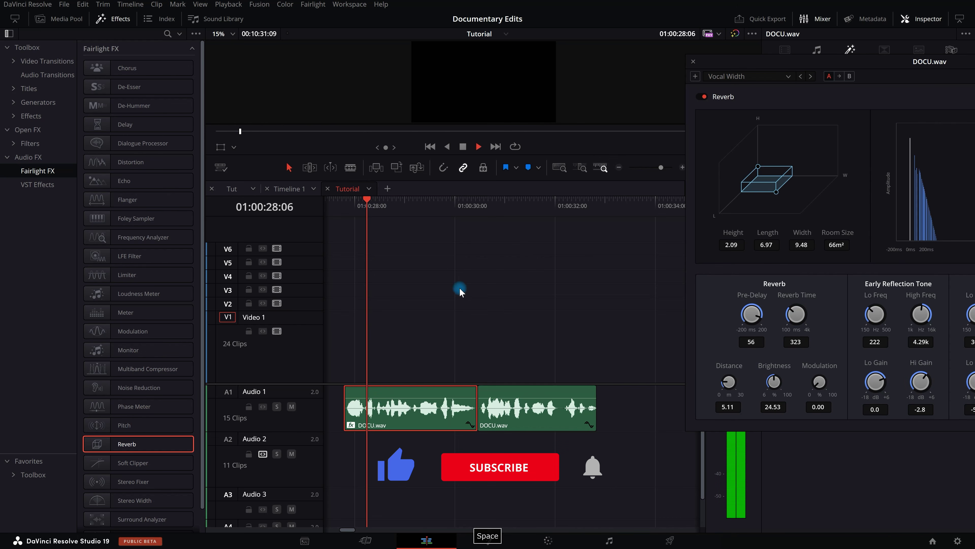
pyautogui.press('space')
pyautogui.moveTo(899, 68); pyautogui.dragTo(509, 68)
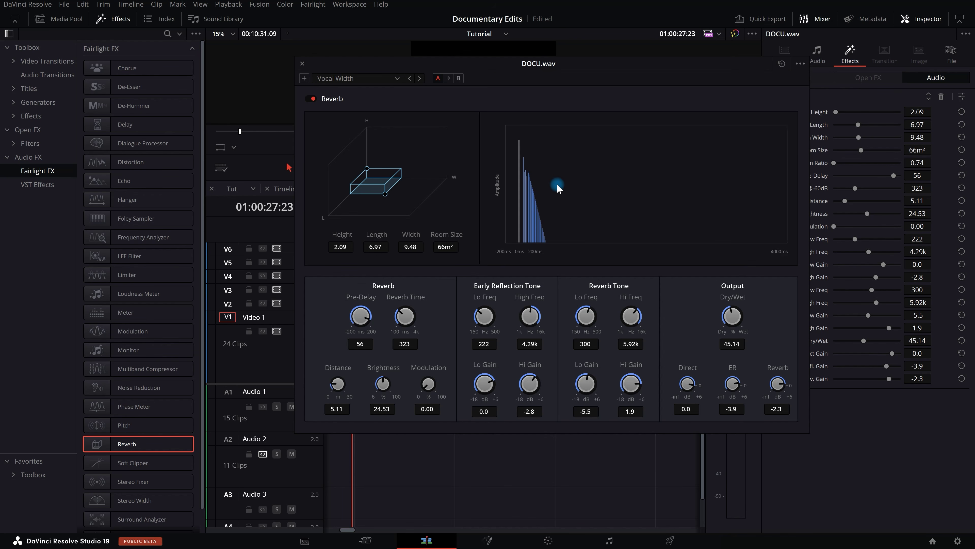
# - Close the Reverb settings window, reselect the first copied DOCU.wav clip, and reopen its Reverb settings for a brief review
pyautogui.click(302, 64)
pyautogui.click(358, 407)
pyautogui.click(551, 468)
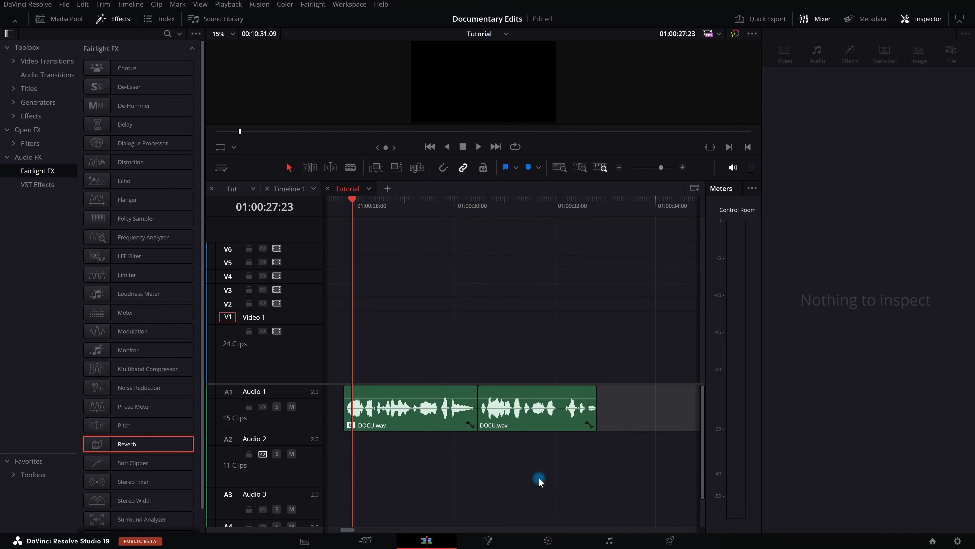
pyautogui.click(416, 420)
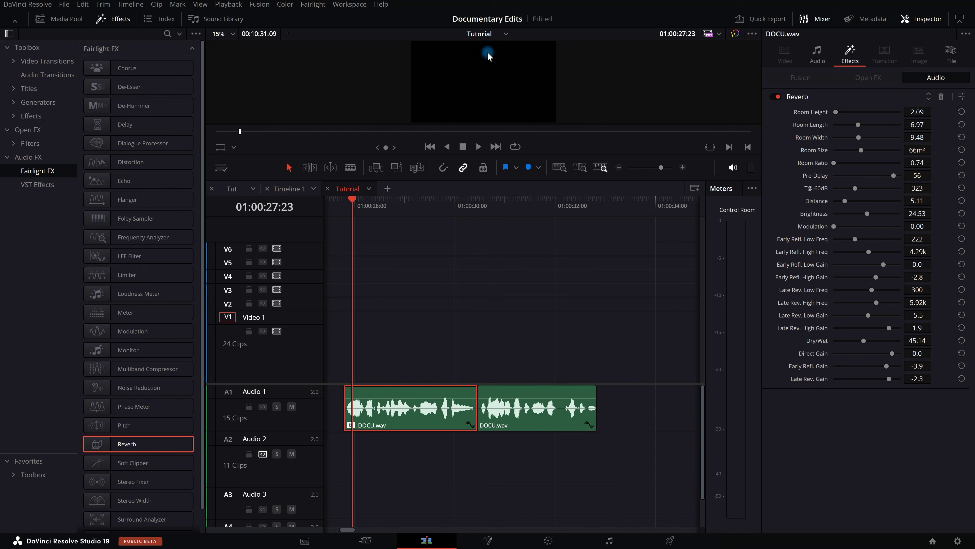
pyautogui.click(961, 97)
pyautogui.moveTo(669, 61)
pyautogui.mouseDown()
pyautogui.moveTo(616, 153)
pyautogui.moveTo(649, 59)
pyautogui.moveTo(655, 65)
pyautogui.mouseUp()
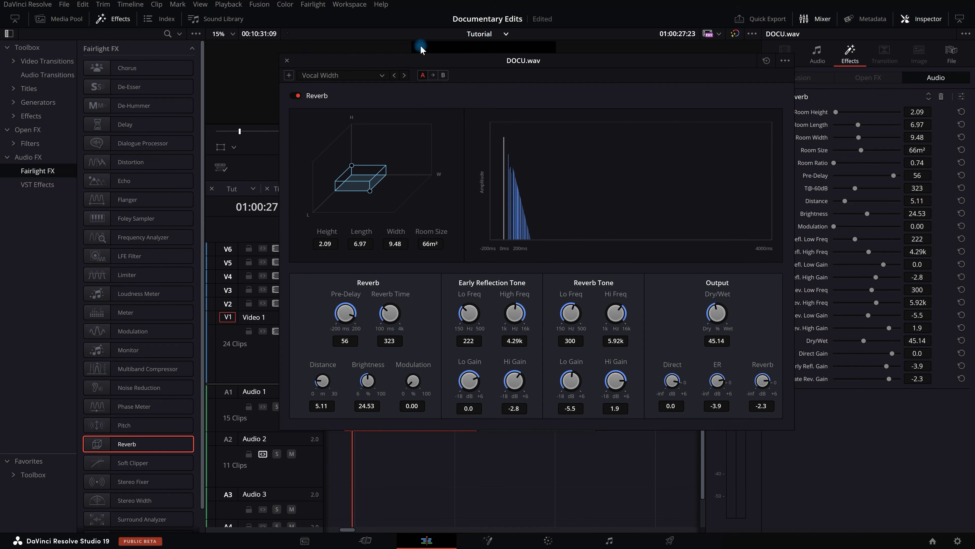
pyautogui.click(286, 60)
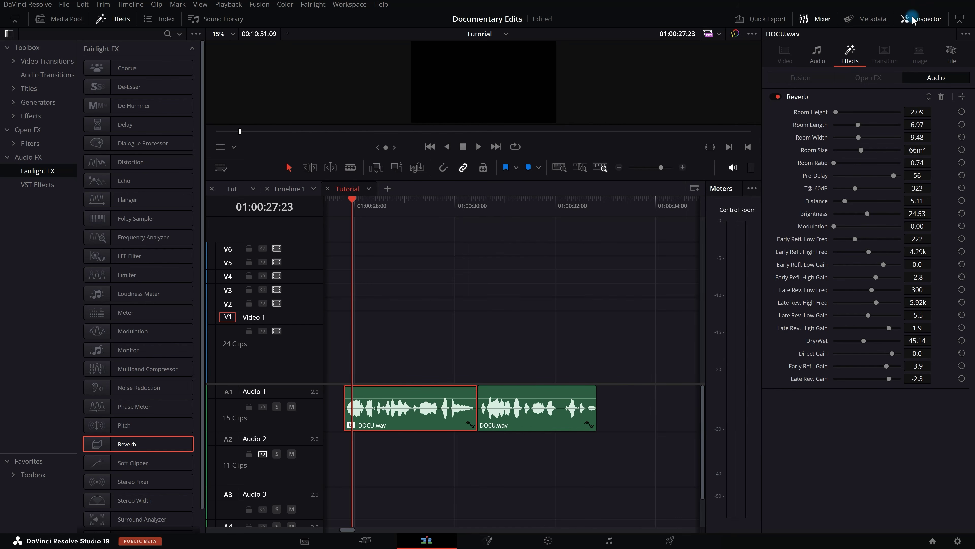
# - Remove the Reverb effect from the first copied DOCU.wav clip and play the clip without it
pyautogui.click(939, 97)
pyautogui.press('space')
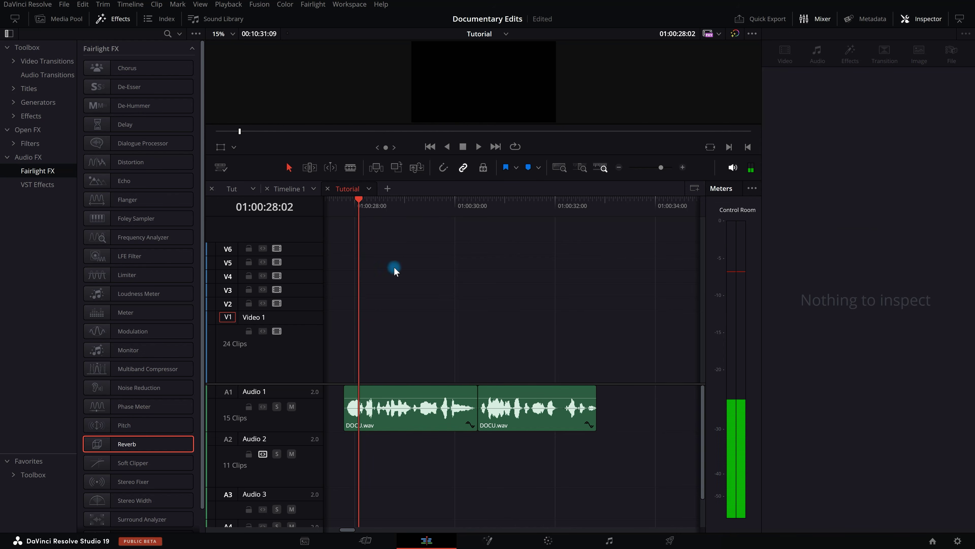
pyautogui.press('space')
# - Delete both copied DOCU.wav clips from Audio 1
pyautogui.scroll(-3, 523, 380)
pyautogui.moveTo(446, 341); pyautogui.dragTo(597, 468)
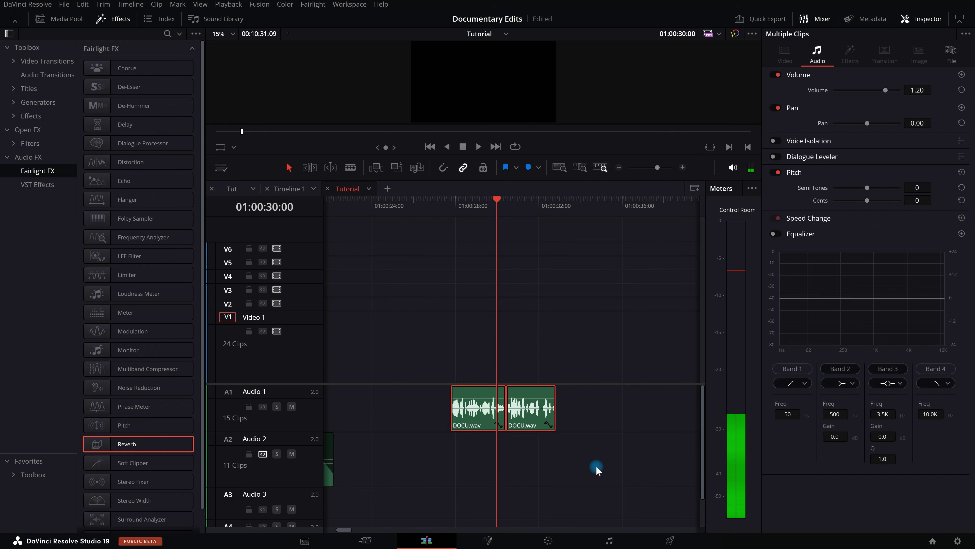
pyautogui.press('BackSpace')
# - Reduce the height of the audio tracks in the timeline so that more of them fit on screen
pyautogui.scroll(-10, 633, 383)
pyautogui.scroll(8, 248, 436)
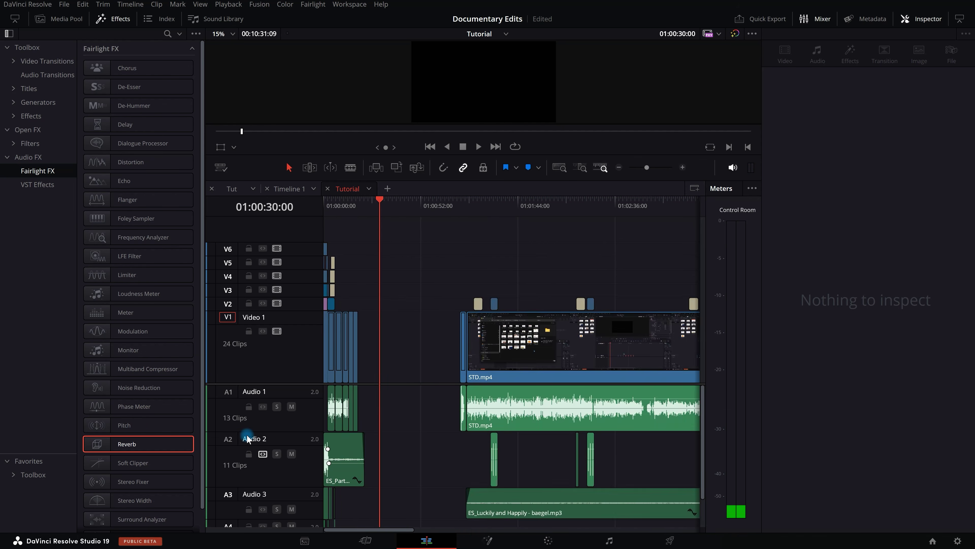
pyautogui.scroll(2, 246, 439)
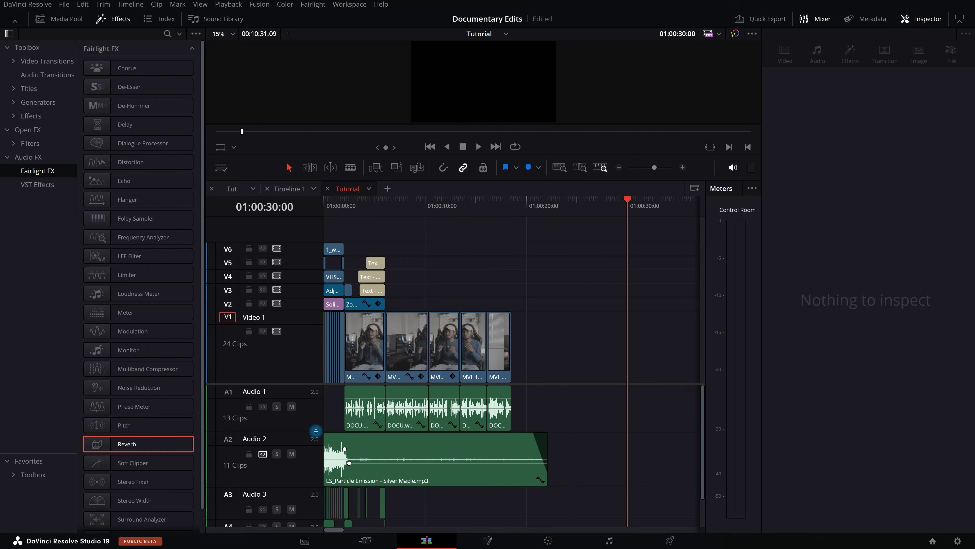
pyautogui.scroll(-1, 321, 446)
pyautogui.moveTo(312, 473); pyautogui.dragTo(311, 454)
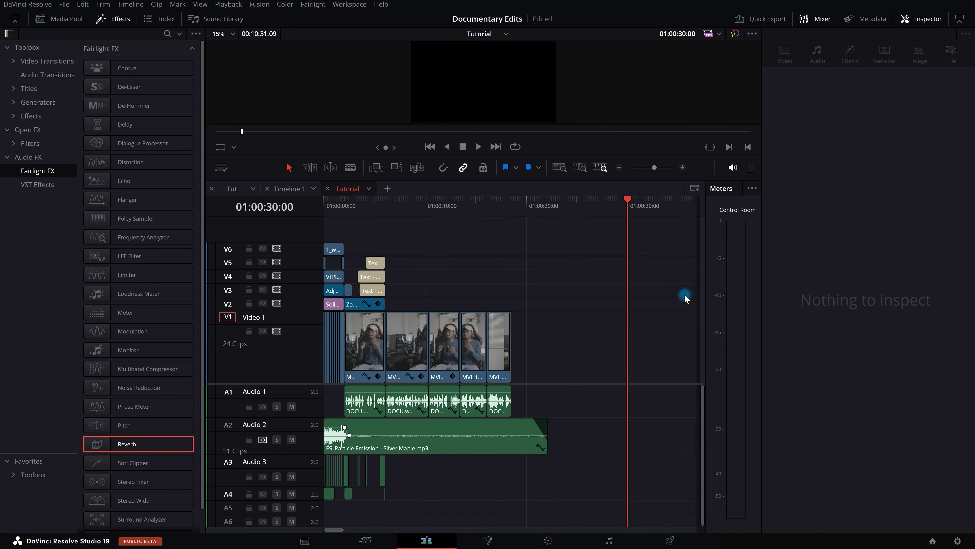
# - Compare the clip-level audio settings of the first DOCU.wav clip with the track-level settings of Audio 1
pyautogui.scroll(3, 262, 436)
pyautogui.click(438, 414)
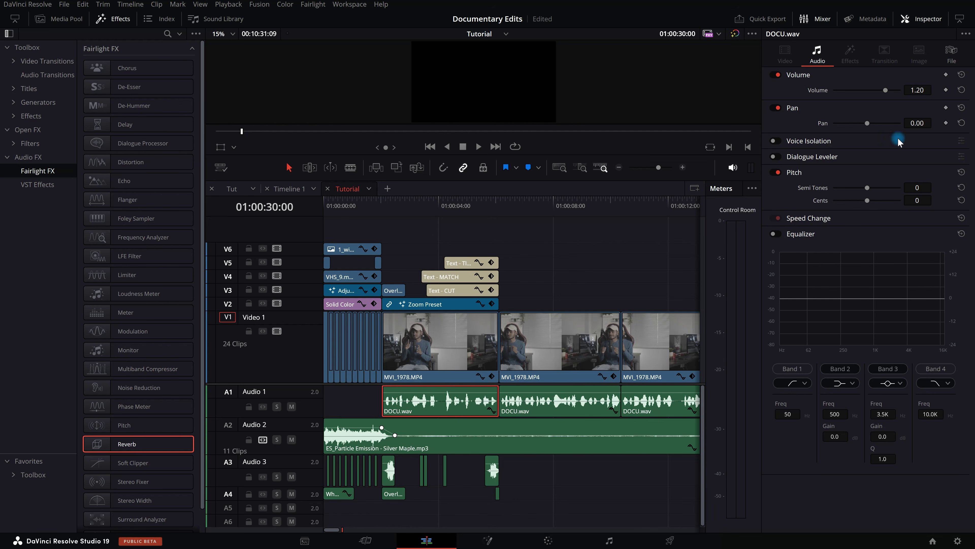
pyautogui.click(312, 406)
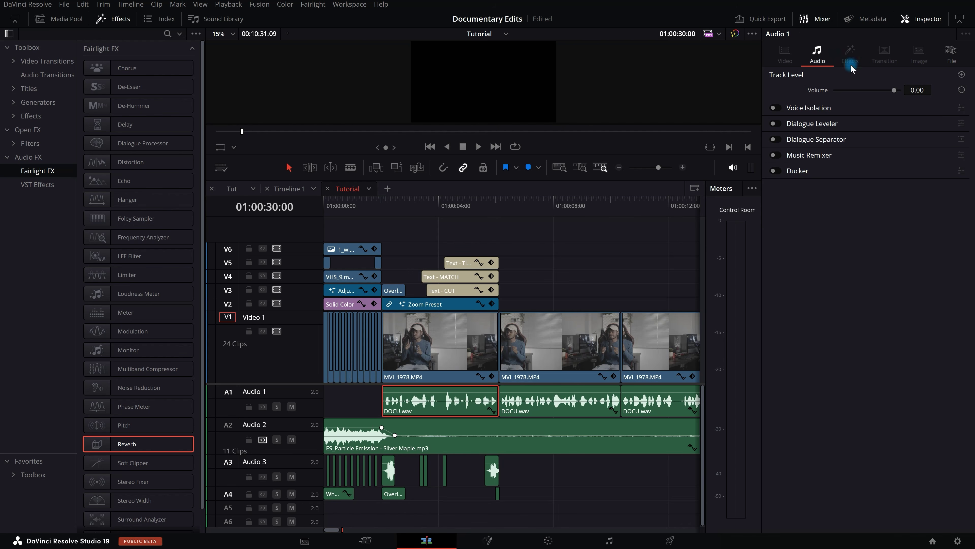
pyautogui.scroll(-4, 455, 463)
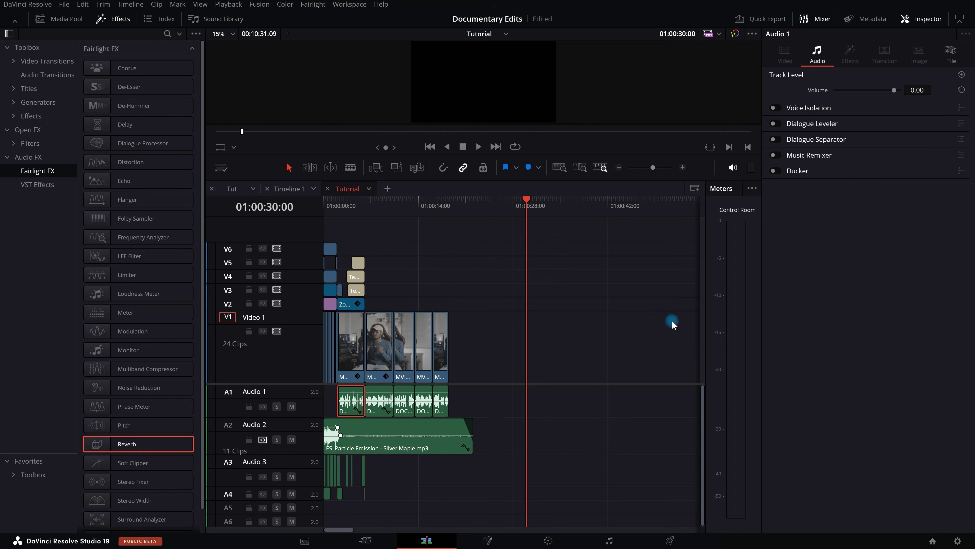
pyautogui.scroll(3, 390, 385)
pyautogui.scroll(-4, 389, 386)
# - Lower the track-level volume of Audio 1 to about -76.40 and play the voiceover section near the start
pyautogui.moveTo(891, 93); pyautogui.dragTo(848, 93)
pyautogui.click(340, 205)
pyautogui.press('space')
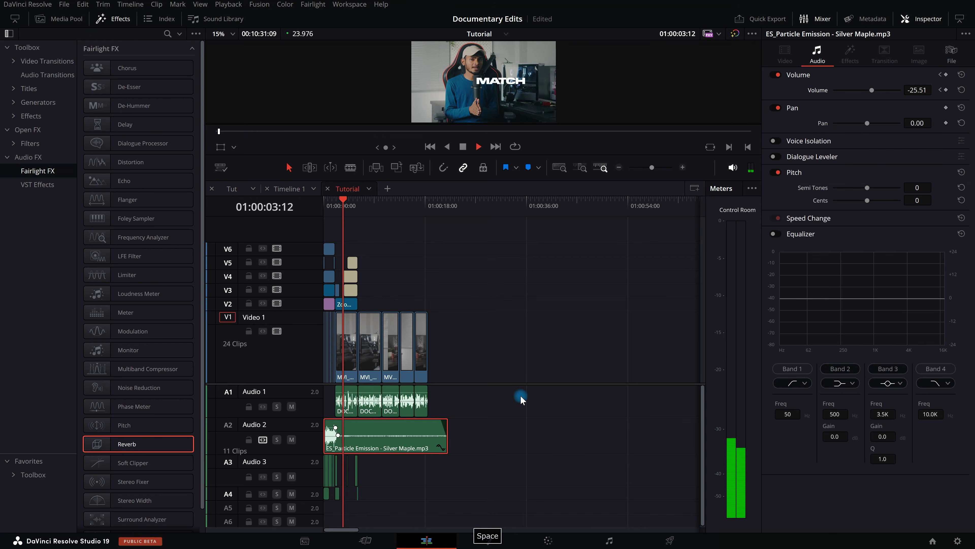
pyautogui.press('space')
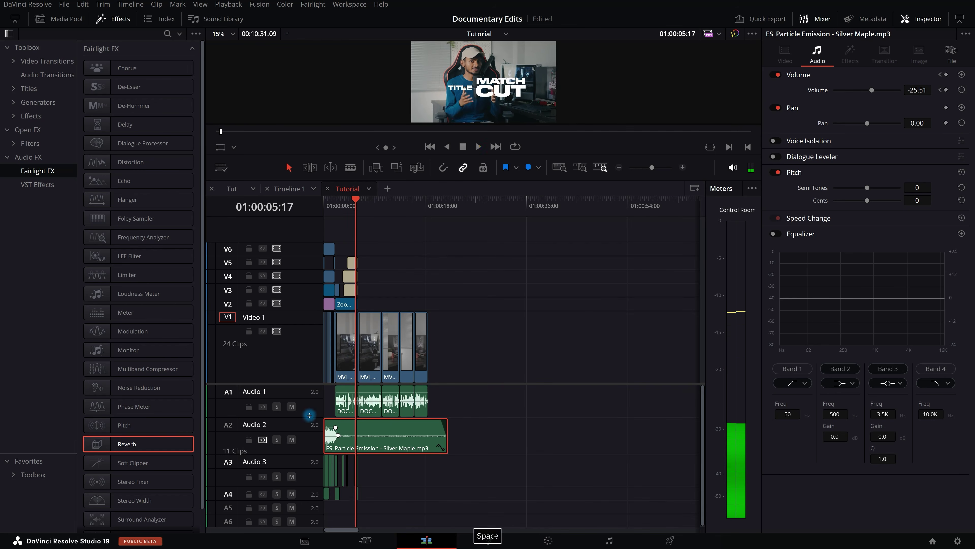
# - Set the track-level volume of Audio 1 to -10.00 and play the timeline from about 01:00:07
pyautogui.click(310, 412)
pyautogui.scroll(3, 342, 406)
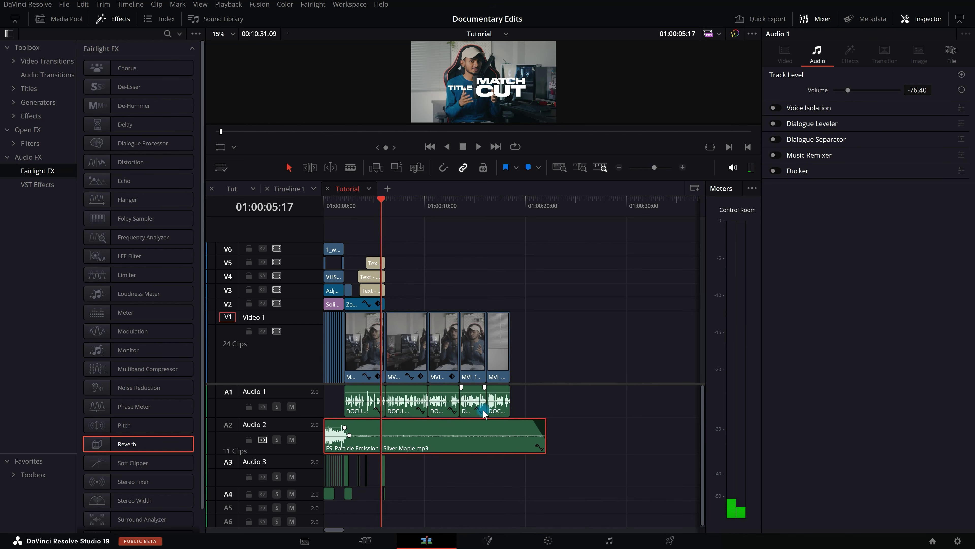
pyautogui.click(919, 91)
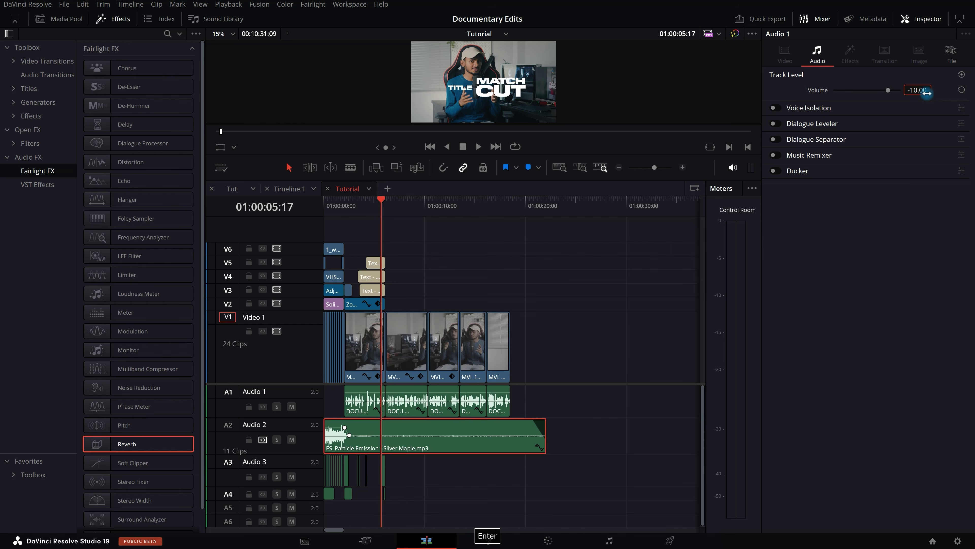
pyautogui.click(397, 216)
pyautogui.press('space')
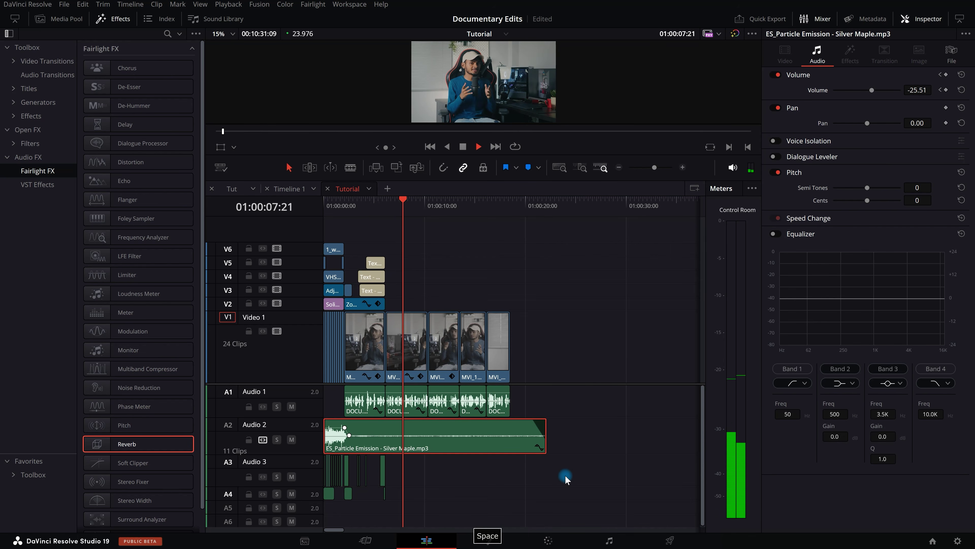
# - Reselect the Audio 1 track and reset its track-level volume to 0.00
pyautogui.click(309, 407)
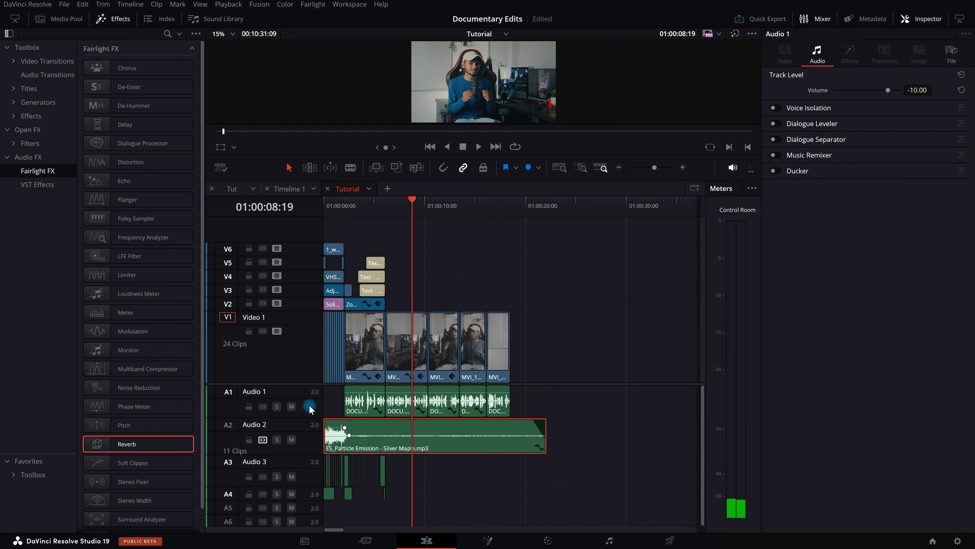
pyautogui.hotkey('ctrl', '=')
pyautogui.hotkey('ctrl', '=')
pyautogui.hotkey('ctrl', '=')
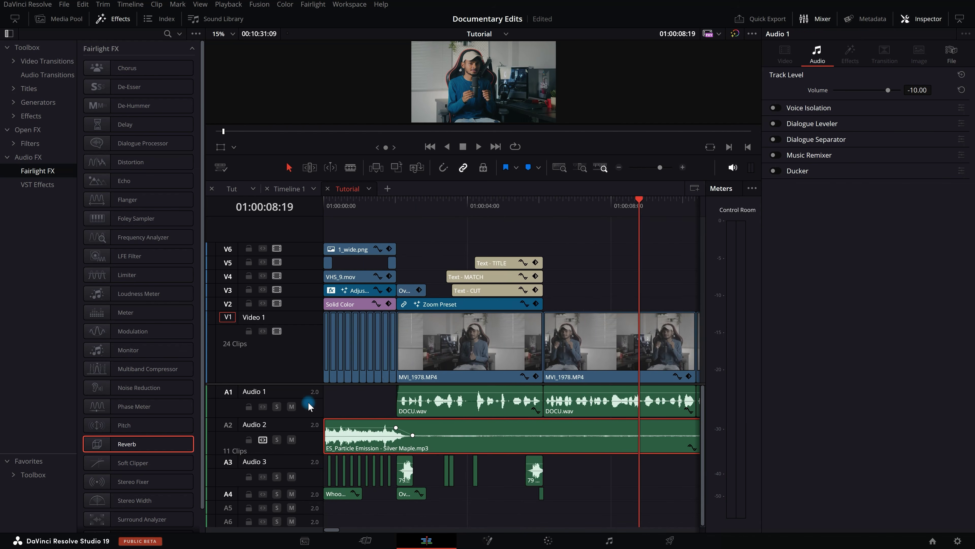
pyautogui.hotkey('ctrl', '-')
pyautogui.hotkey('ctrl', '-')
pyautogui.hotkey('ctrl', '-')
pyautogui.hotkey('ctrl', '-')
pyautogui.hotkey('ctrl', '=')
pyautogui.click(358, 362)
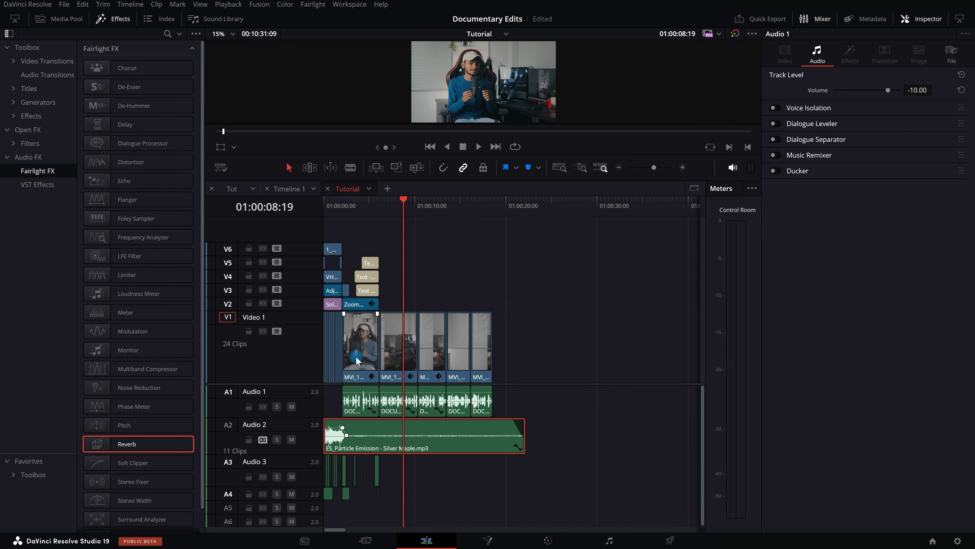
pyautogui.click(559, 388)
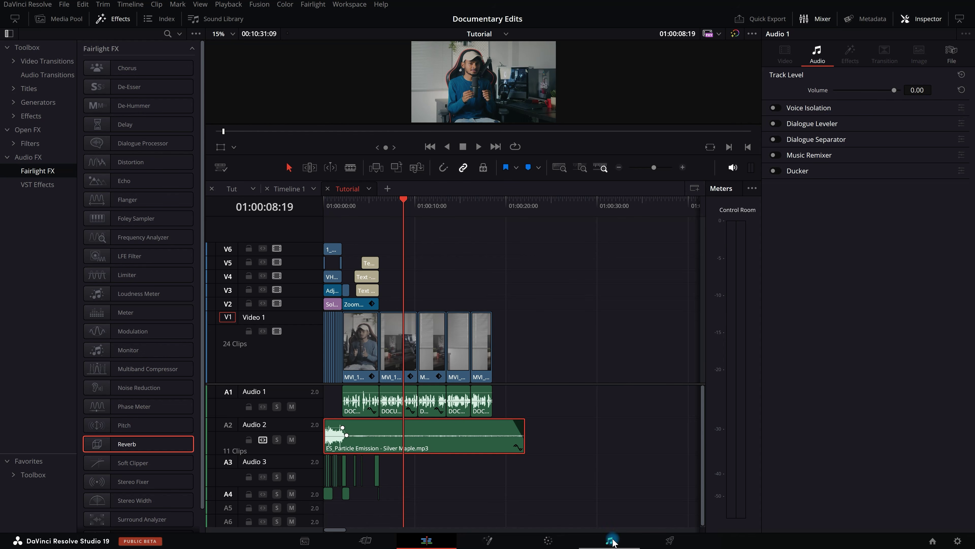
# - Switch to the Fairlight page for the Tutorial timeline
pyautogui.click(610, 541)
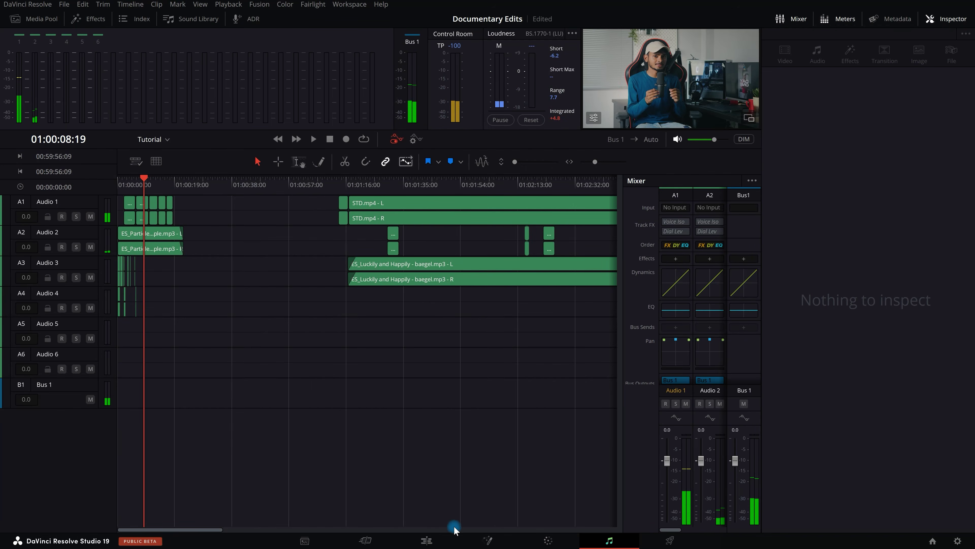